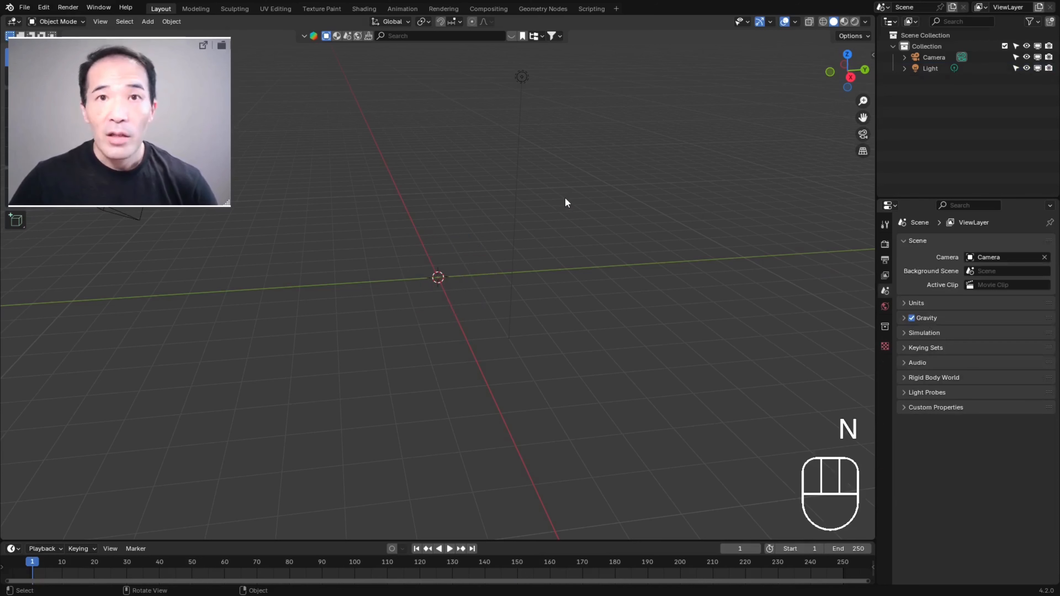
Add a Monkey mesh at the scene origin and view it from the front
key("shift+a")
mouse_move(518, 215)
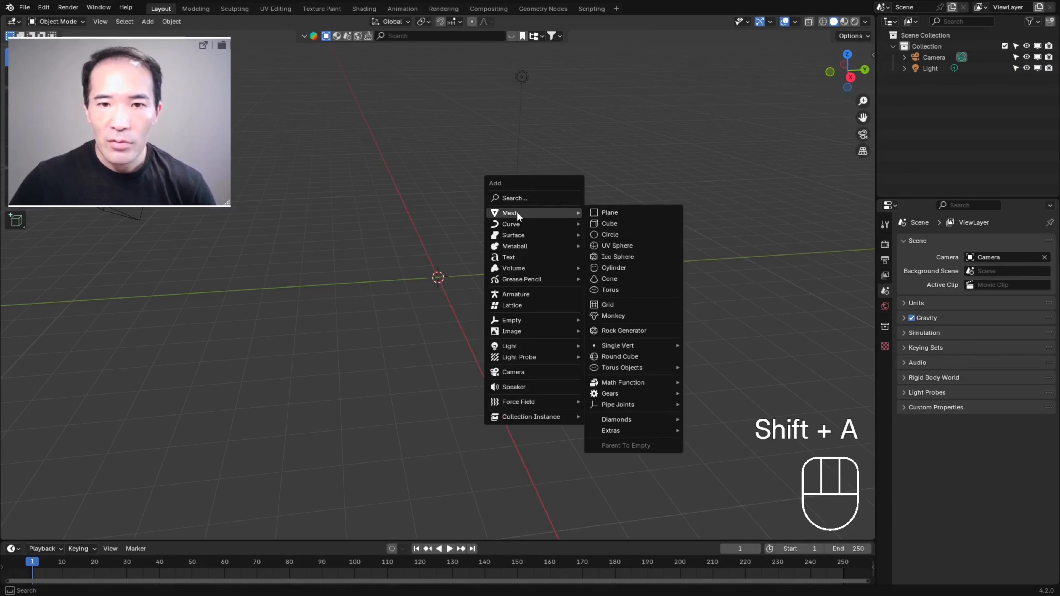
left_click(618, 318)
middle_click_drag(450, 278, 507, 256)
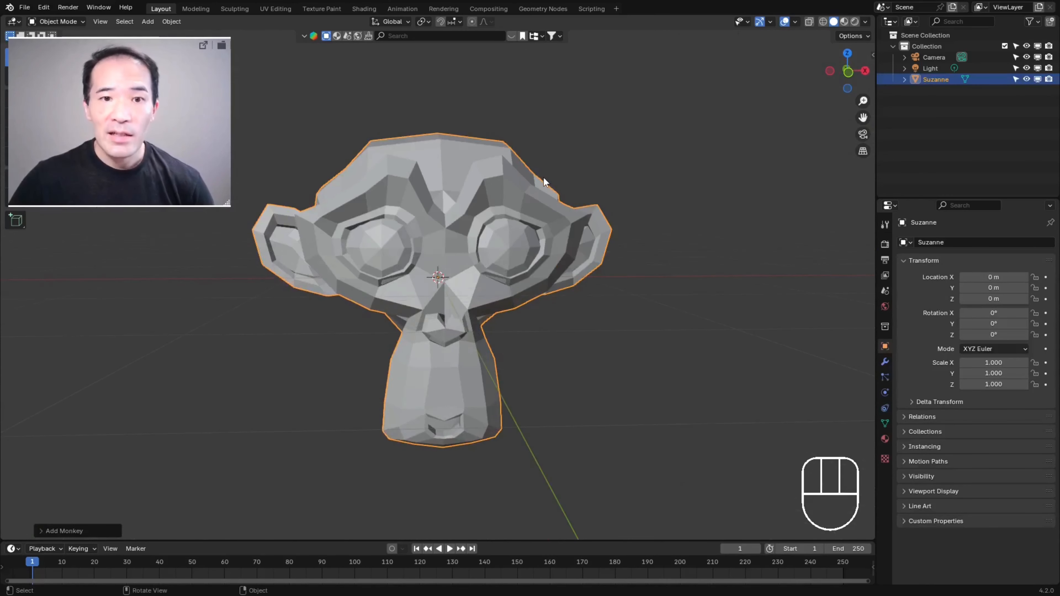
scroll(519, 272, "down", 3)
middle_click_drag(527, 270, 455, 256)
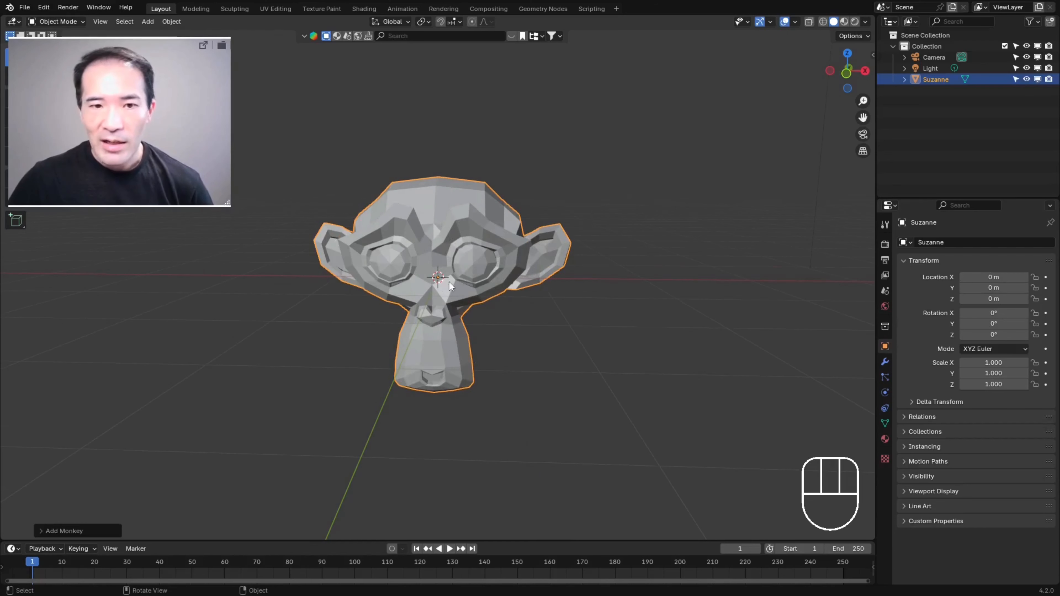
Add a Subdivision Surface modifier to the monkey head
left_click(885, 363)
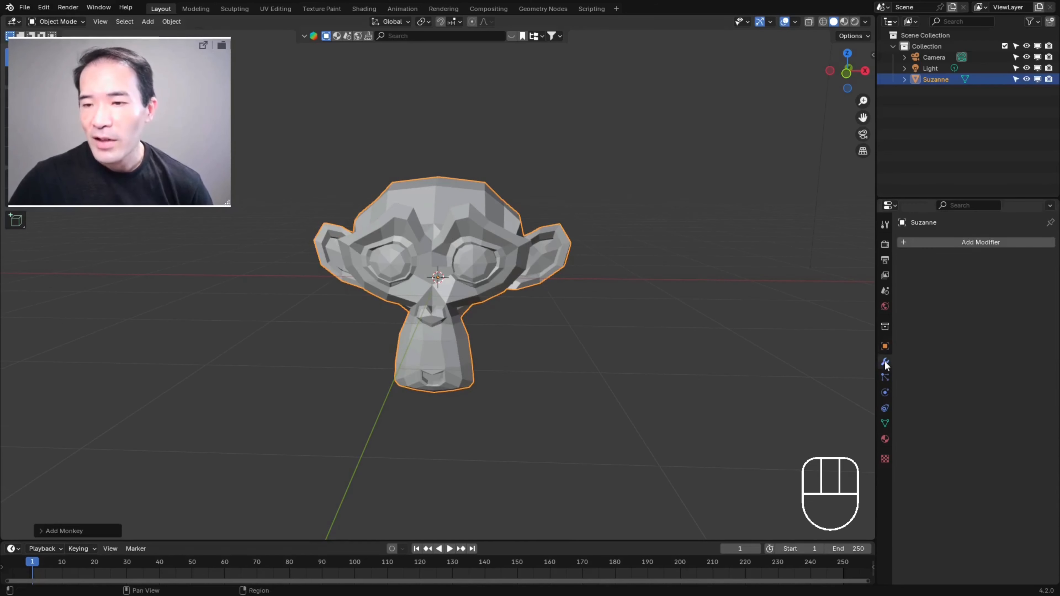
left_click(971, 242)
mouse_move(932, 275)
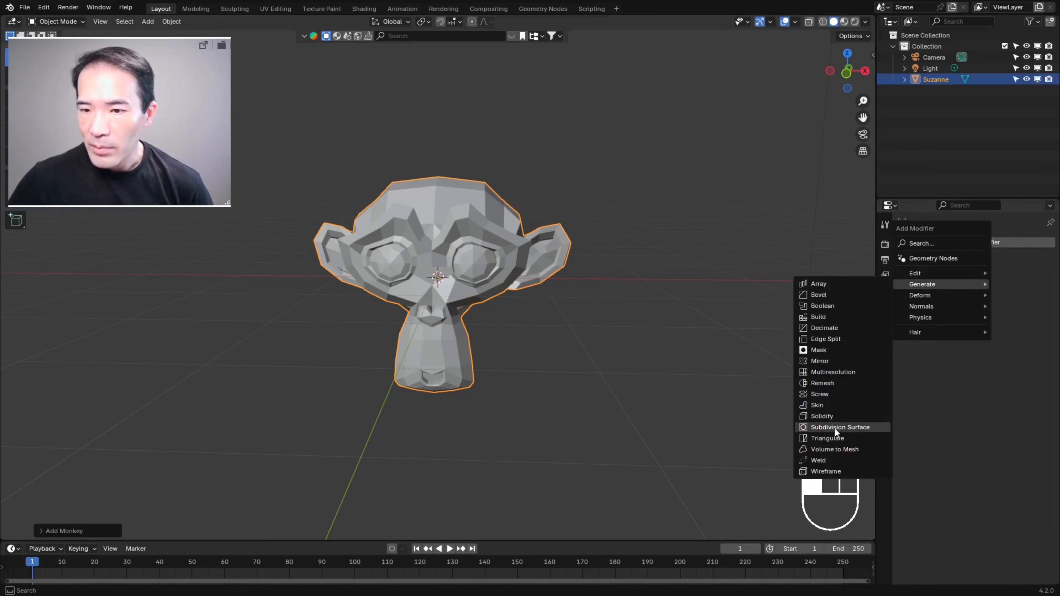
left_click(840, 428)
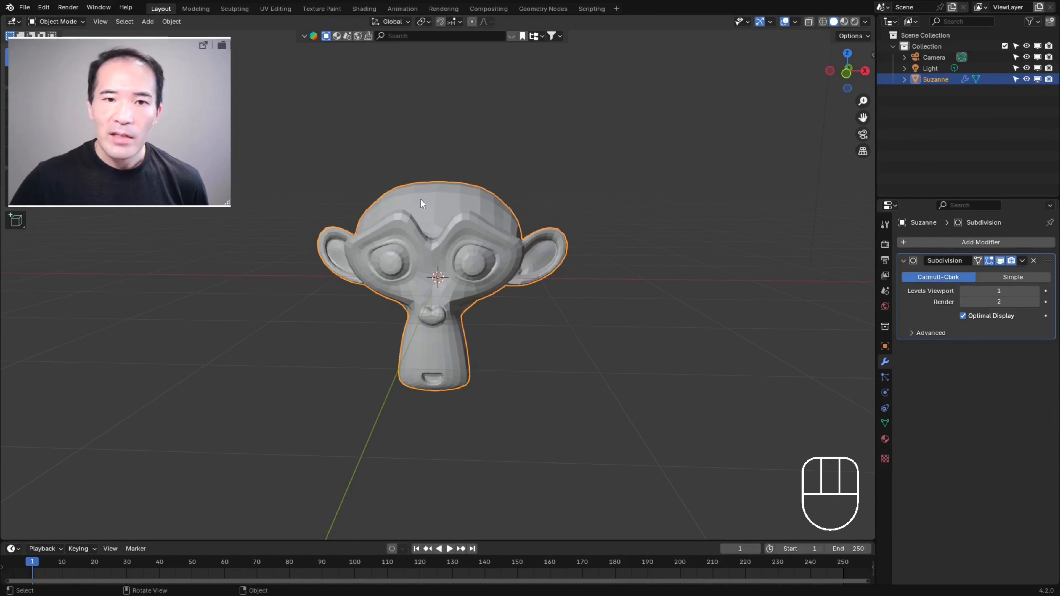
Apply Shade Smooth to the monkey head
right_click(444, 198)
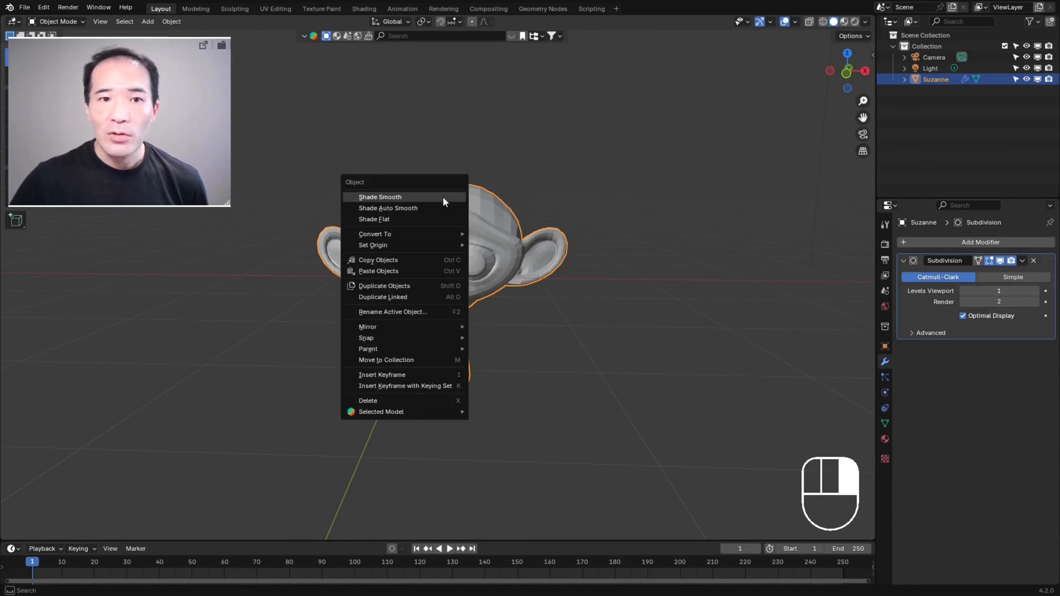
left_click(383, 194)
scroll(527, 201, "up", 6)
middle_click_drag(521, 171, 436, 150)
scroll(510, 203, "down", 5)
middle_click_drag(489, 200, 483, 194)
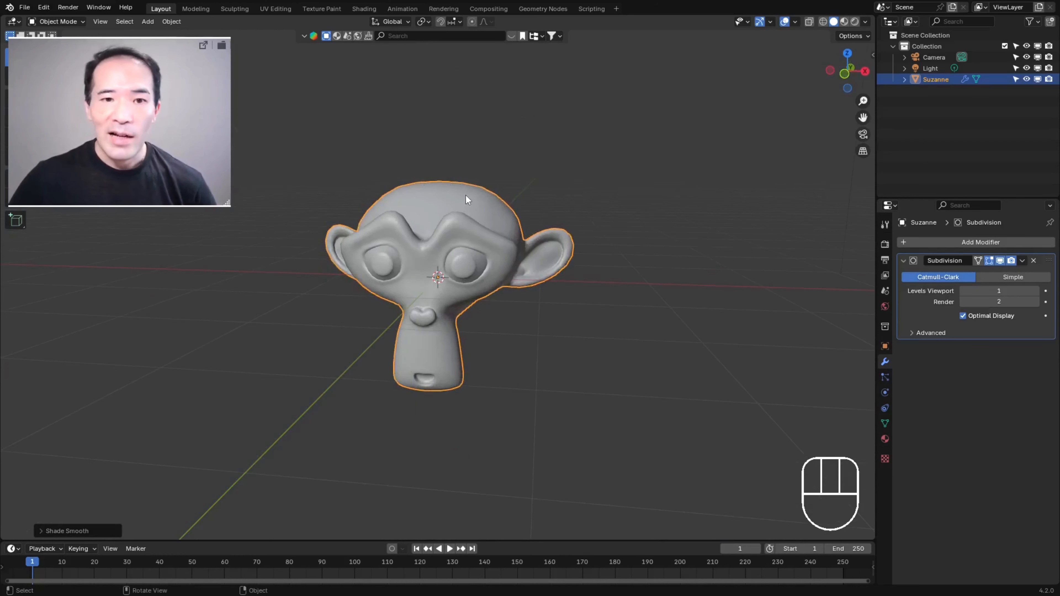
middle_click_drag(492, 211, 514, 218)
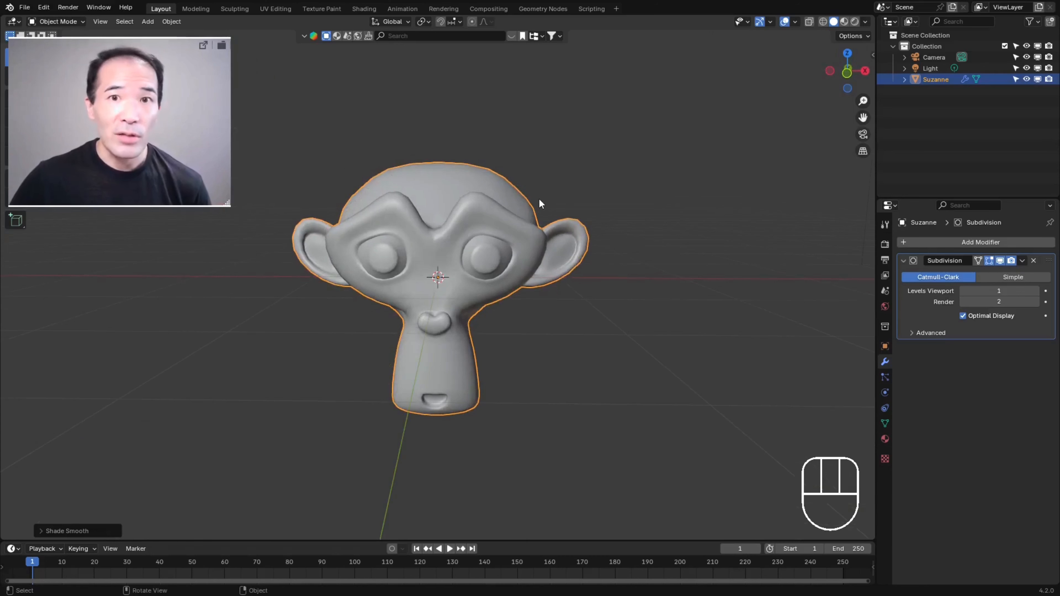
Switch to the Geometry Nodes workspace and create a new node tree on the monkey head, with the node editor maximized
left_click(542, 9)
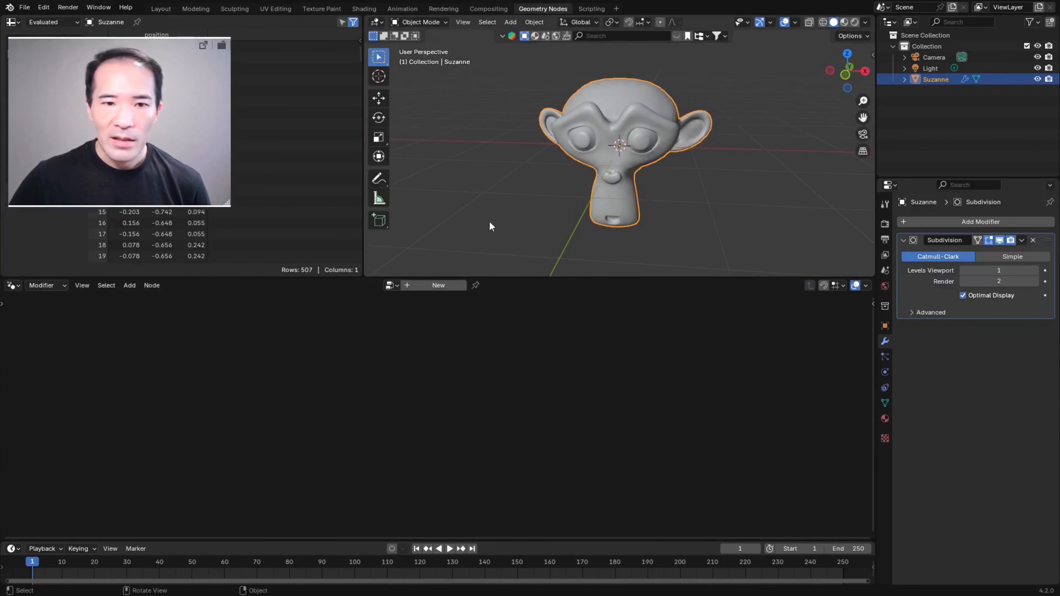
left_click(441, 285)
key("ctrl+alt+space")
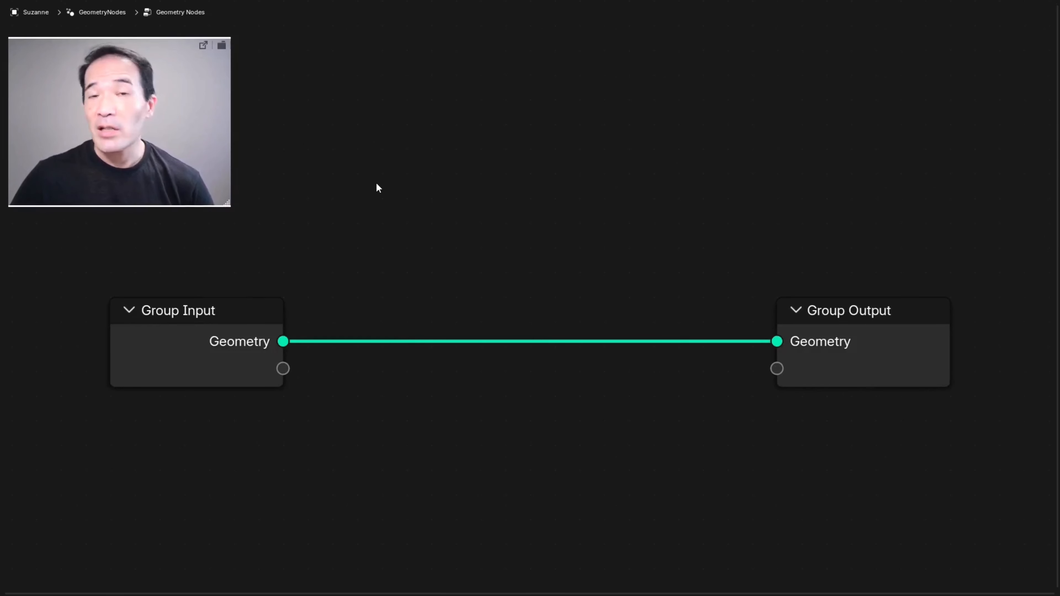
Insert a Distribute Points on Faces node between Group Input and Group Output
key("shift+a")
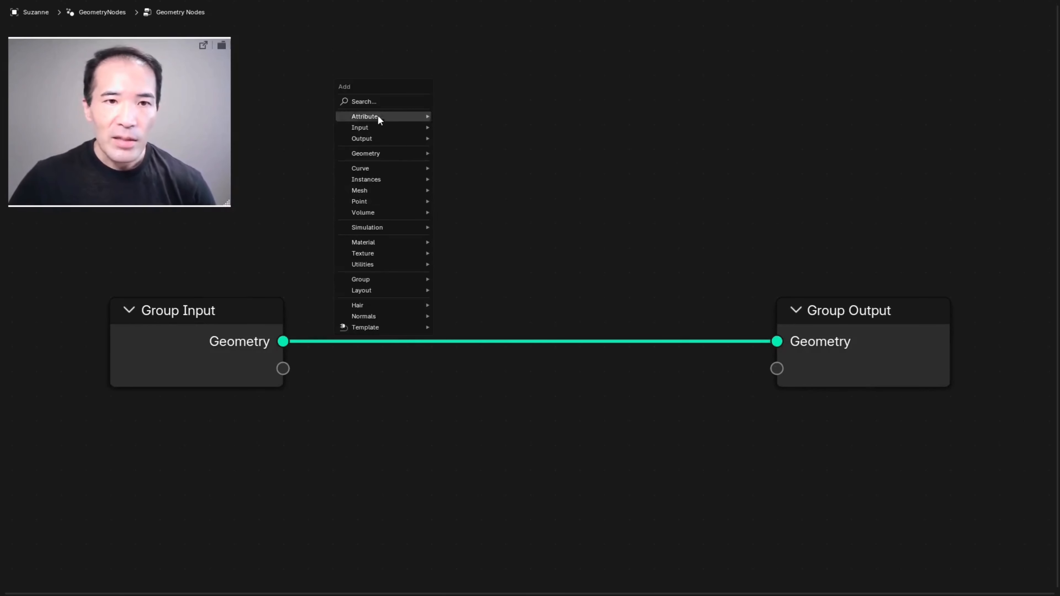
left_click(381, 101)
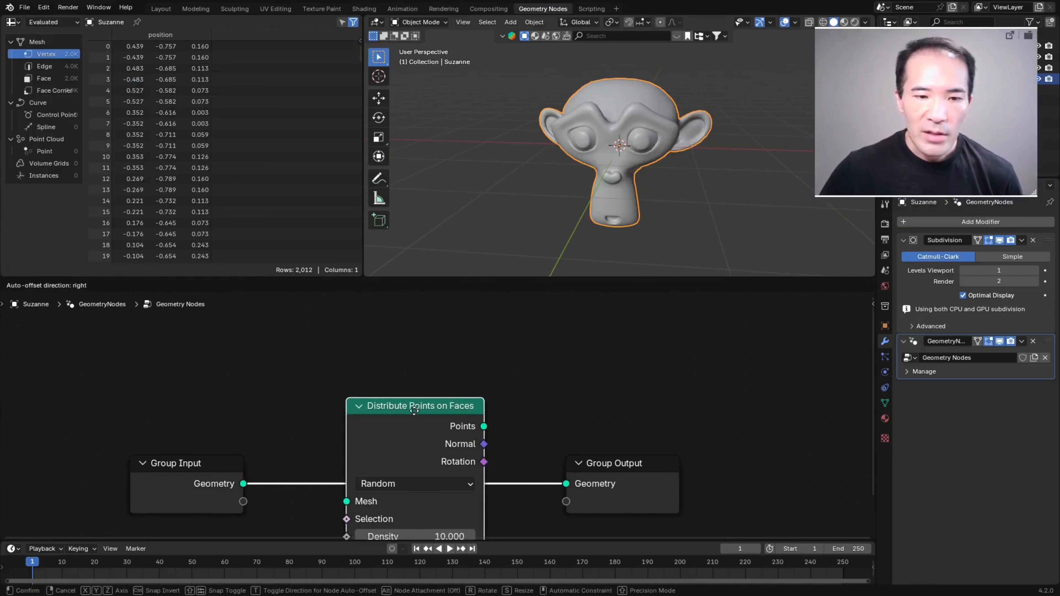
left_click(414, 410)
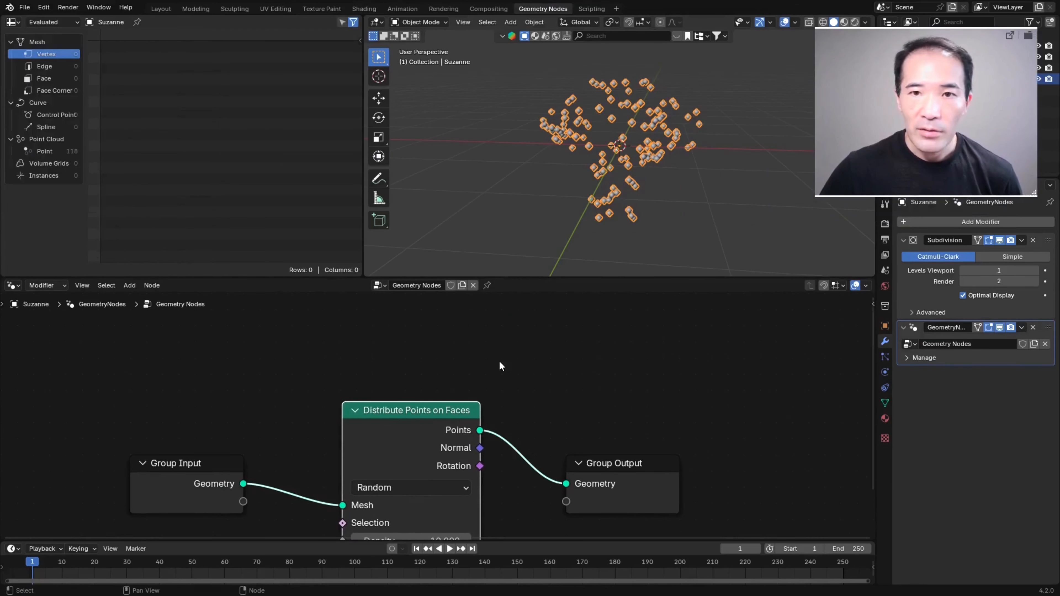
middle_click_drag(461, 420, 468, 360)
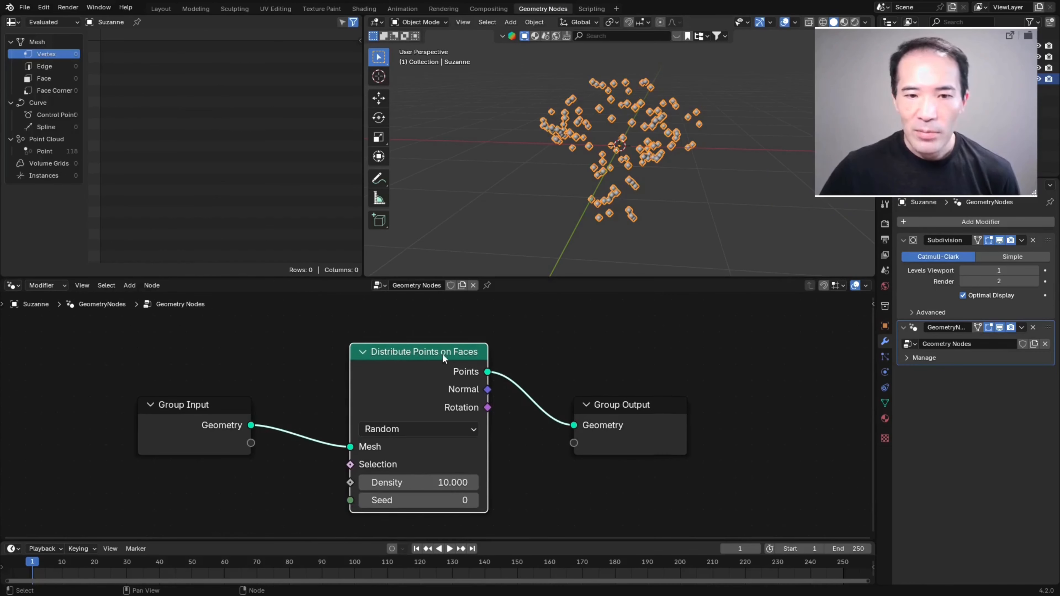
middle_click_drag(649, 113, 608, 69)
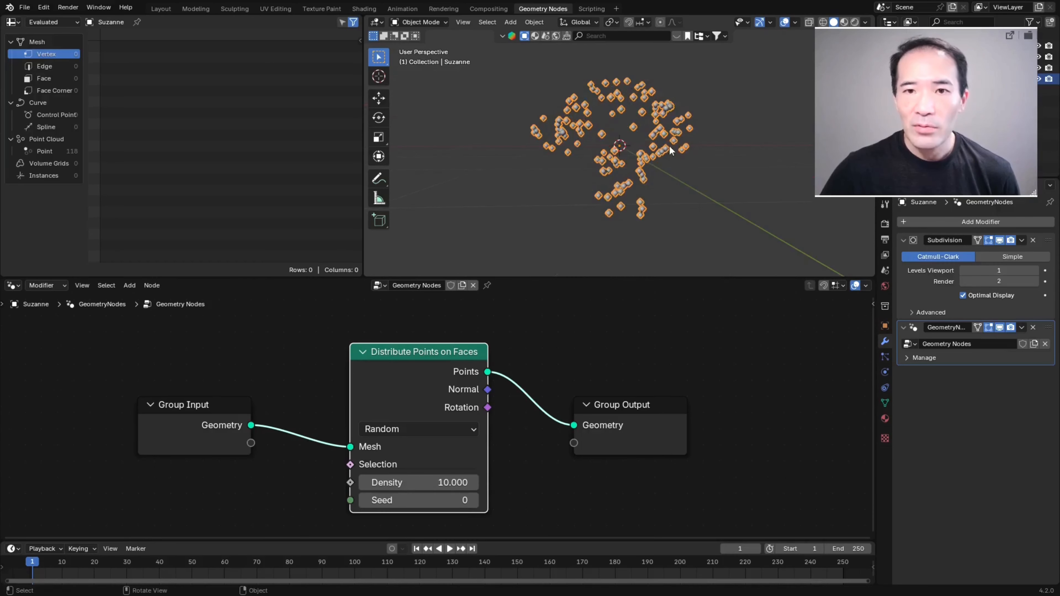
middle_click_drag(649, 133, 646, 177)
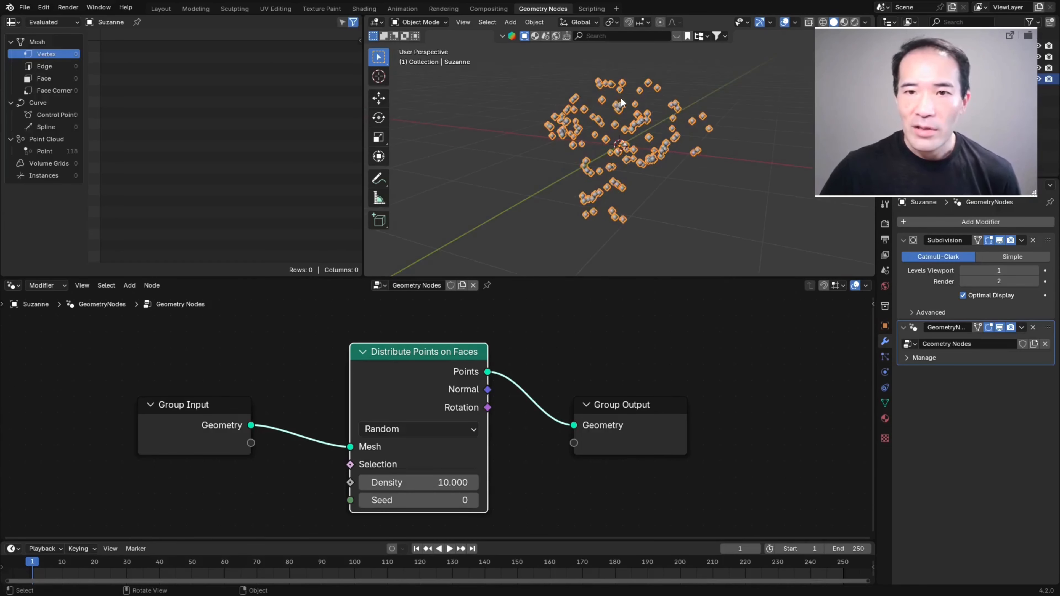
mouse_move(620, 97)
middle_mouse_down()
mouse_move(660, 97)
mouse_move(628, 106)
middle_mouse_up()
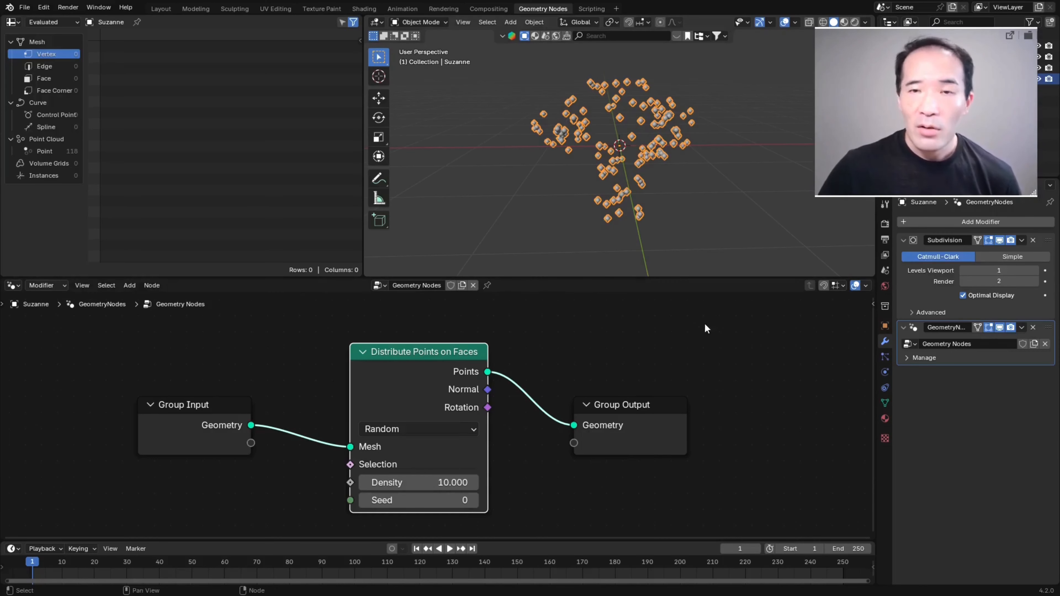
Add a Simulation Zone above the Distribute Points on Faces node
key("ctrl+alt+space")
key("shift+a")
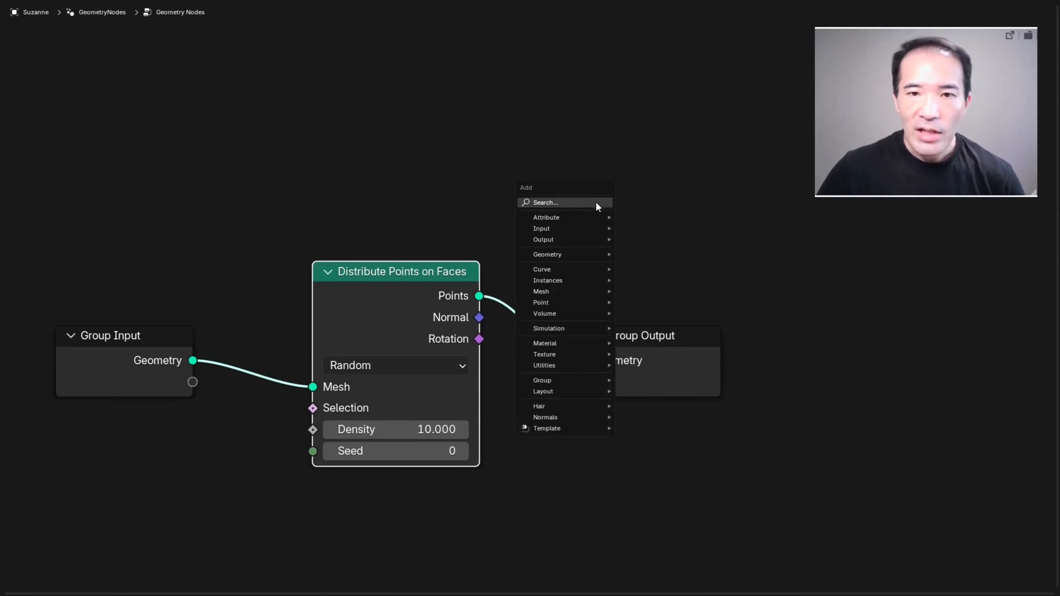
left_click(595, 201)
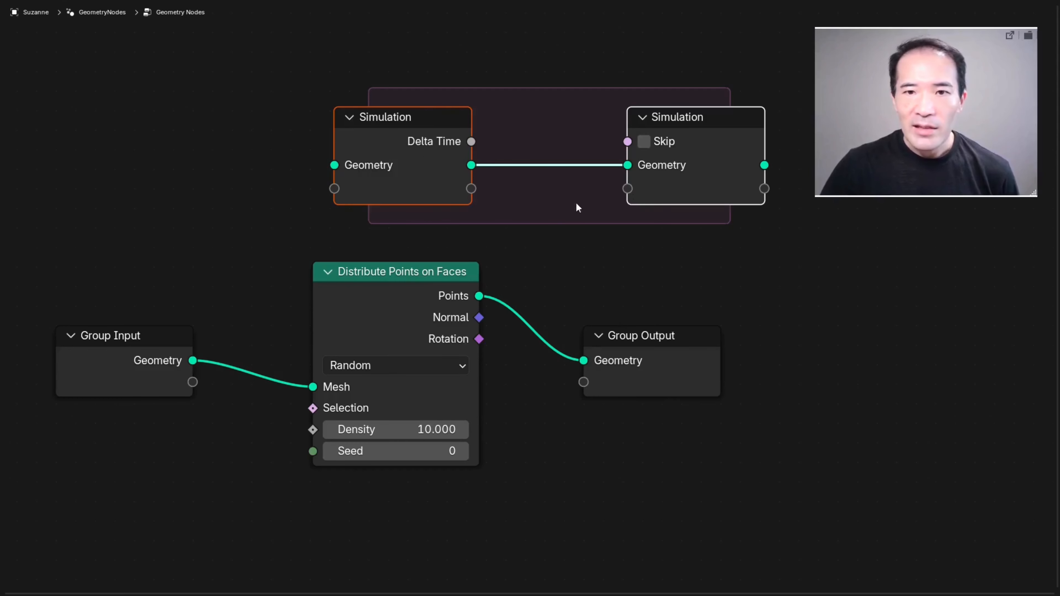
Wire the Distribute Points on Faces output through the simulation zone into the Group Output geometry
left_click_drag(584, 363, 333, 166)
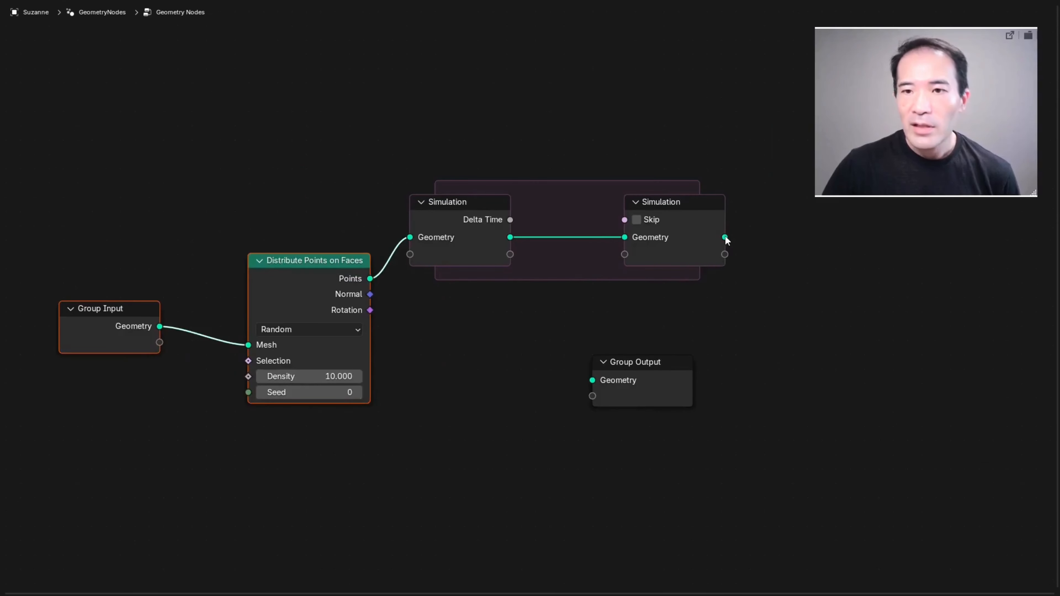
left_click_drag(725, 237, 838, 270)
left_click(644, 366)
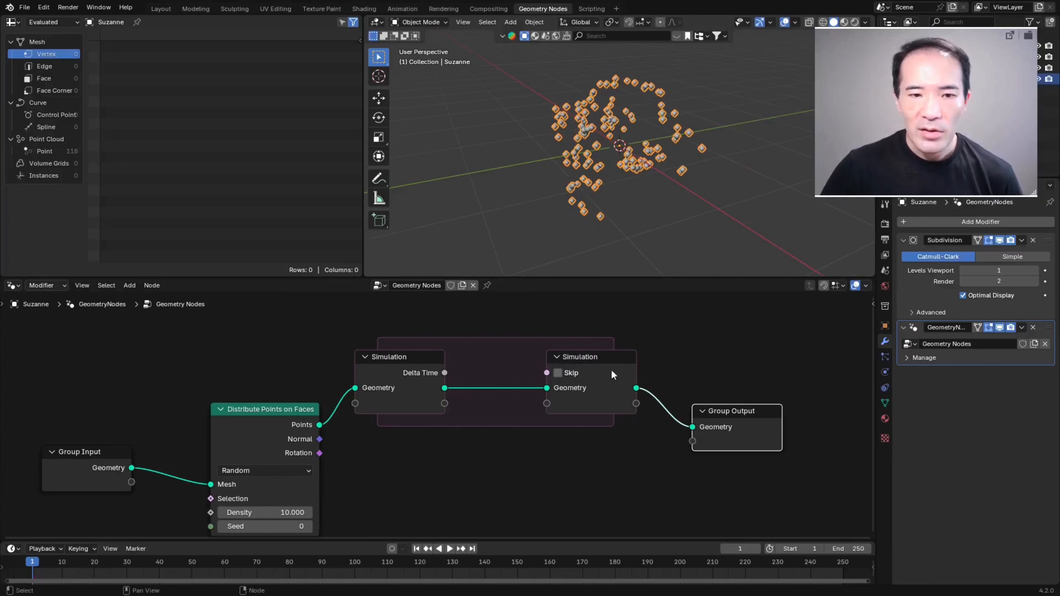
middle_click_drag(597, 251, 612, 174)
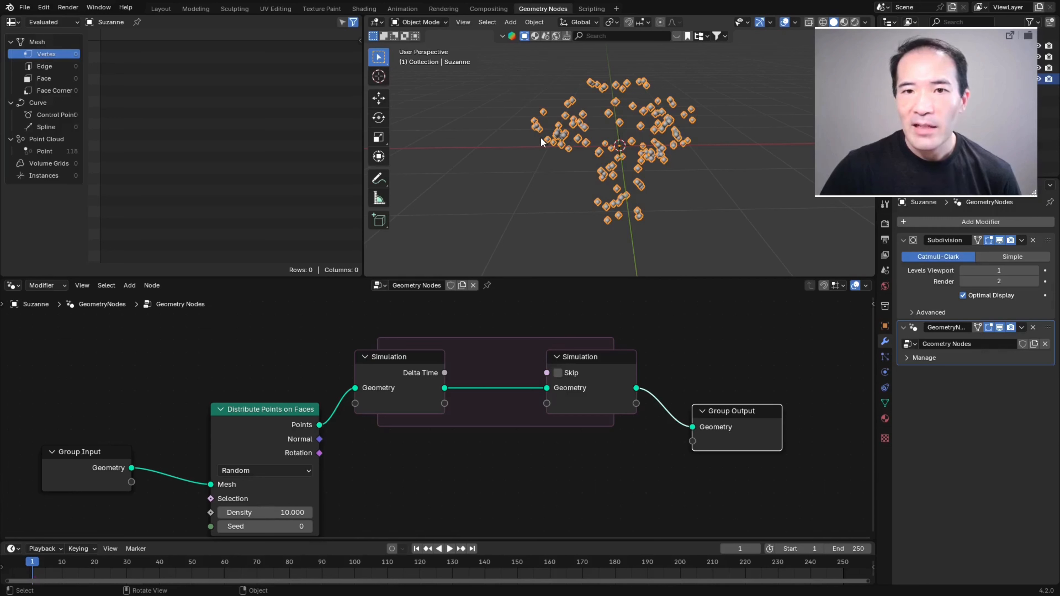
middle_click_drag(576, 97, 571, 101)
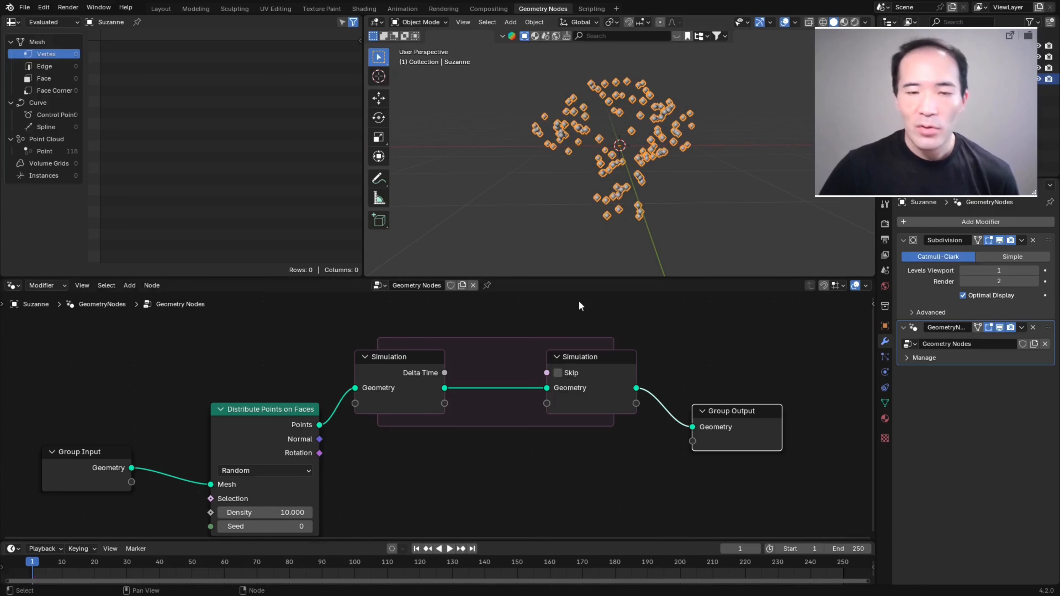
Insert an Extrude Mesh node on the geometry link inside the simulation zone
key("ctrl+alt+space")
key("shift+a")
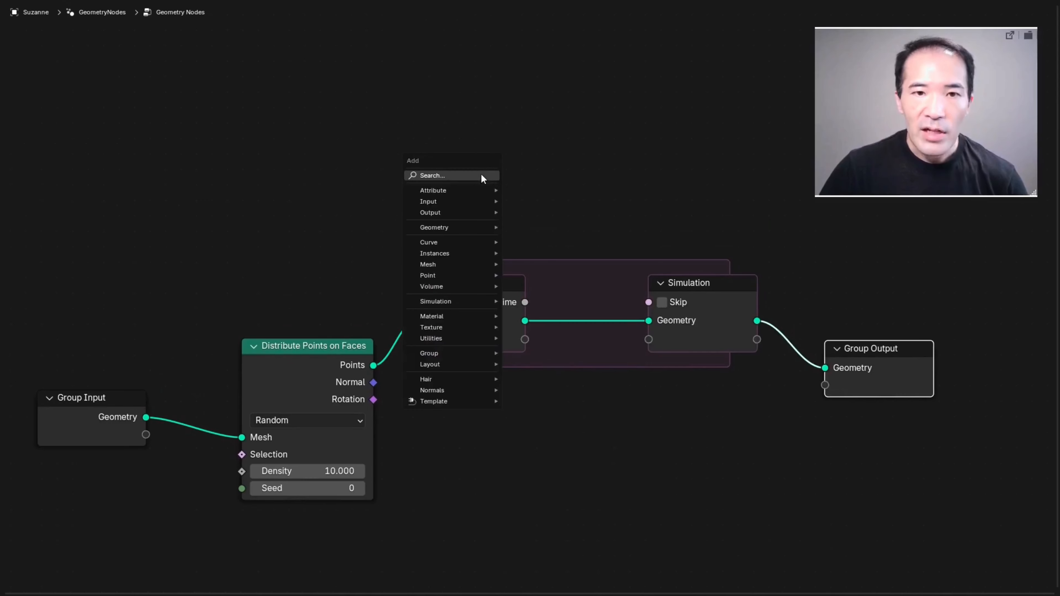
left_click(480, 174)
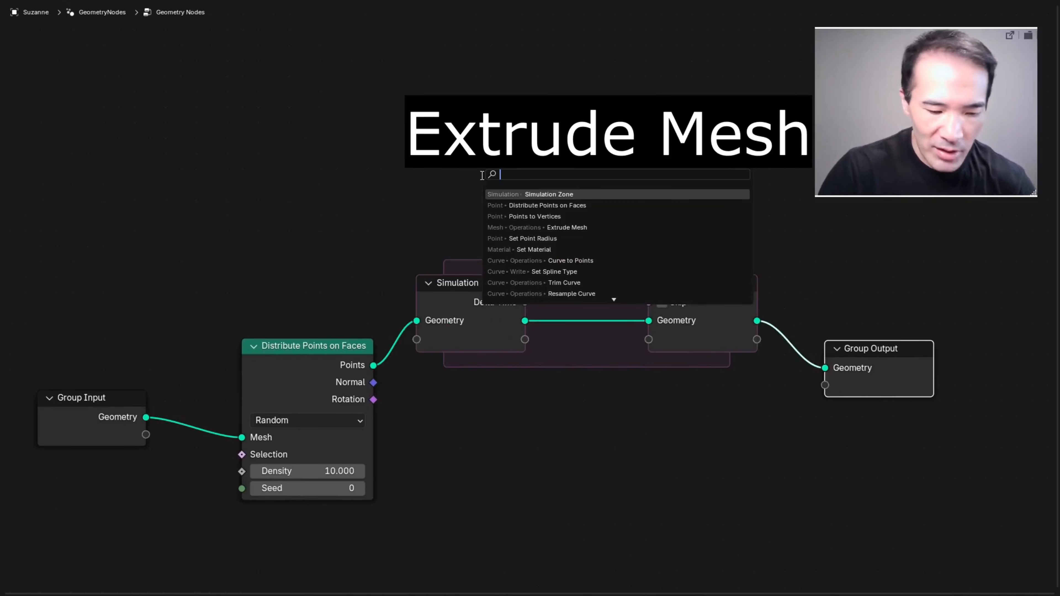
left_click(567, 228)
key("ctrl+alt+space")
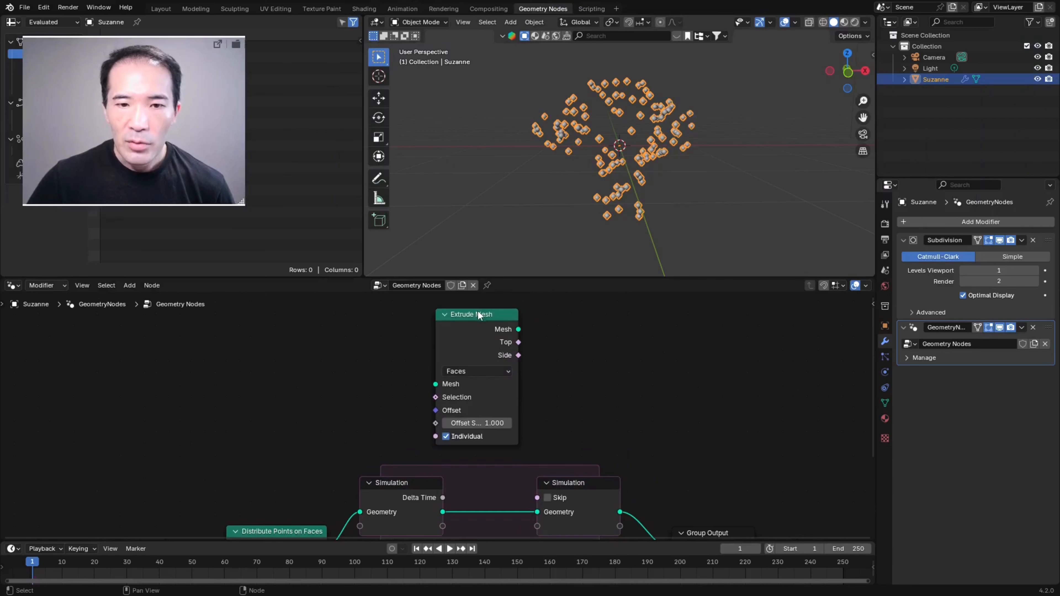
left_click(478, 457)
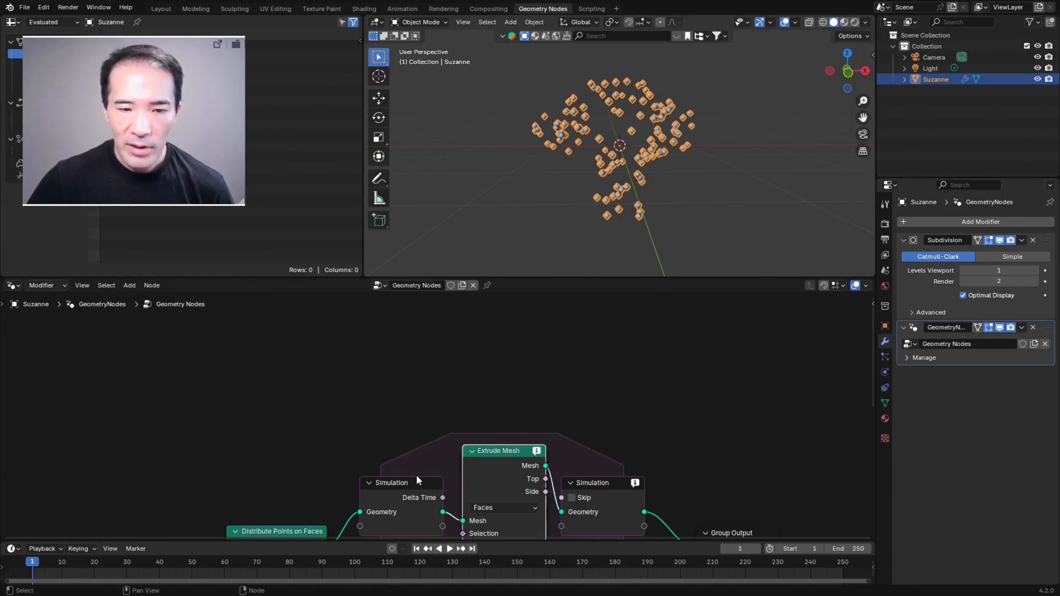
middle_click_drag(529, 410, 528, 297)
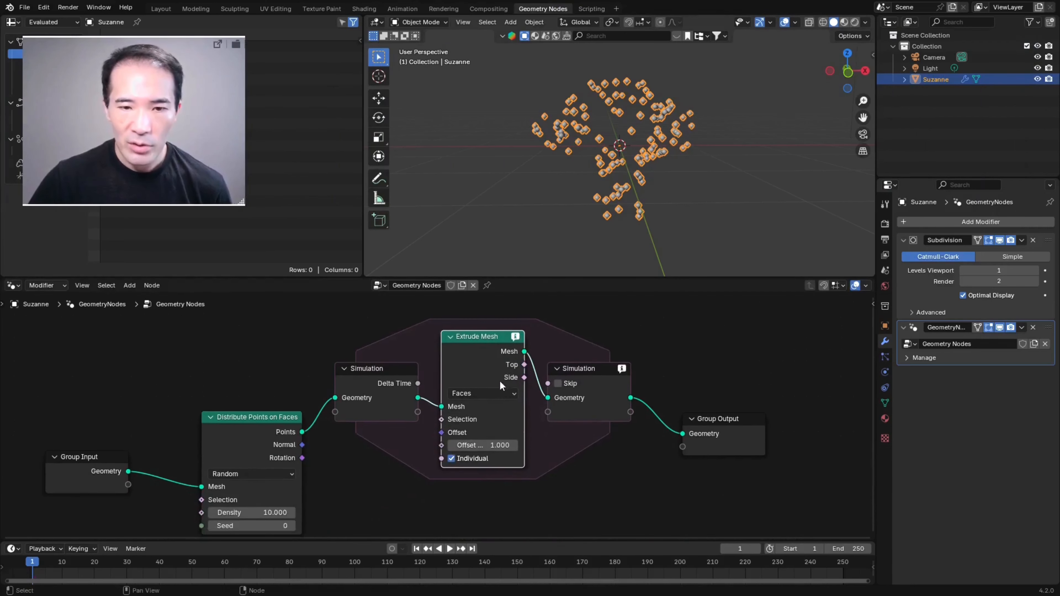
scroll(477, 367, "up", 1)
mouse_move(458, 335)
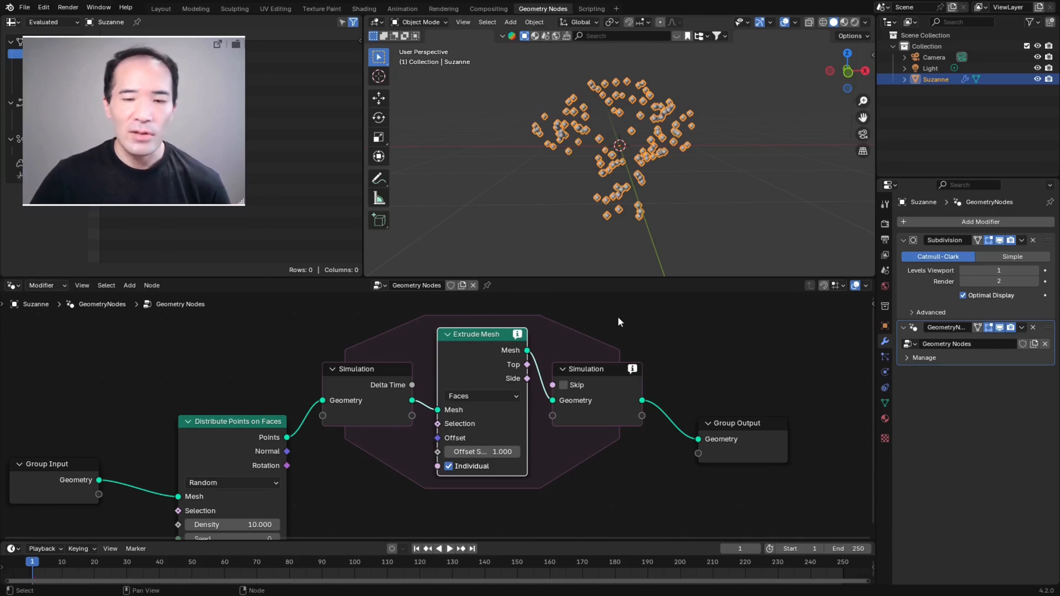
scroll(585, 320, "up", 1)
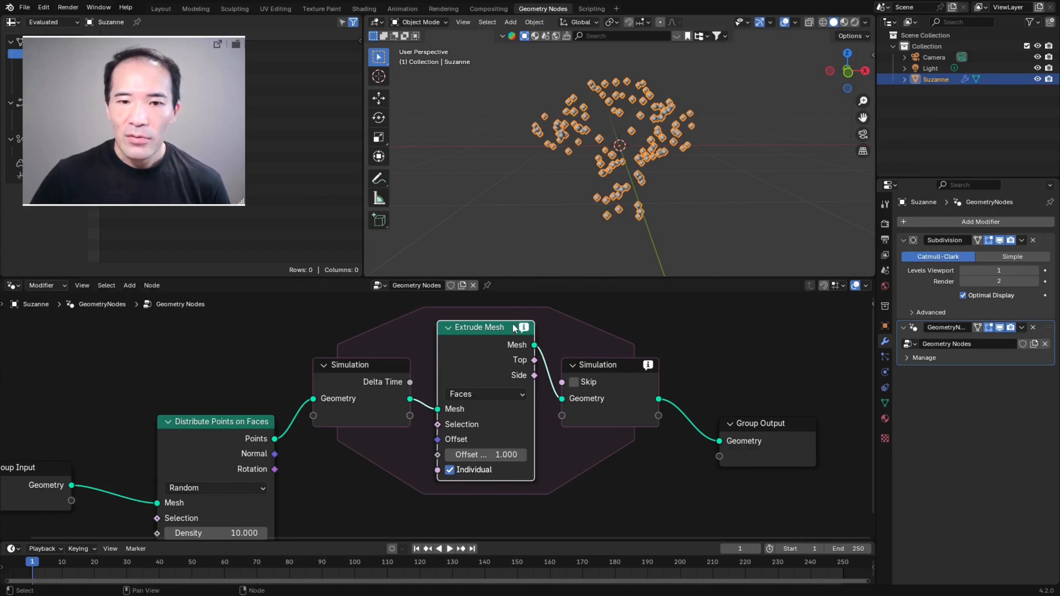
middle_click_drag(597, 133, 577, 119)
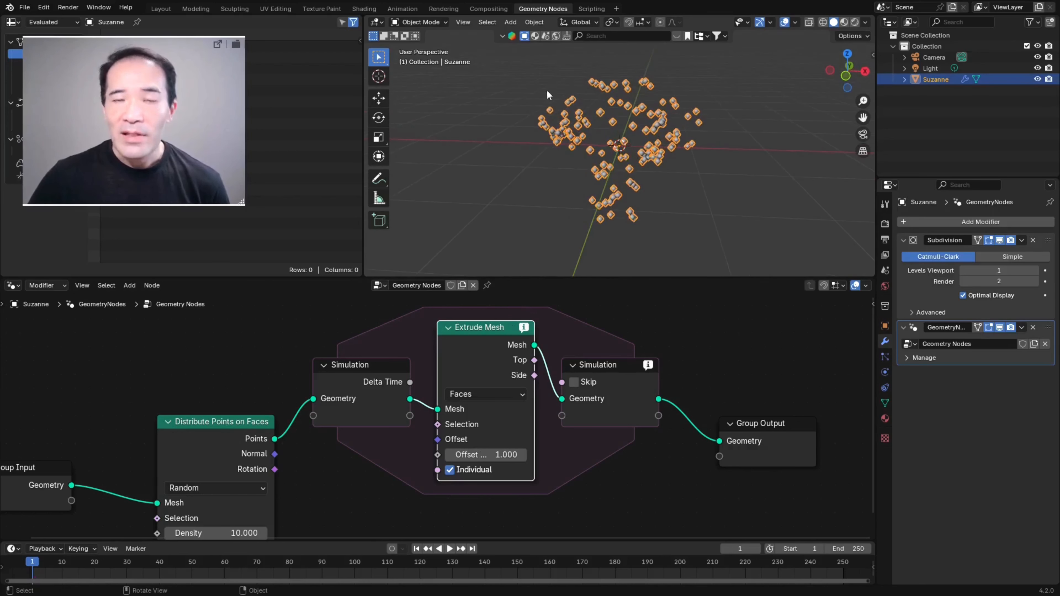
middle_click_drag(609, 120, 578, 133)
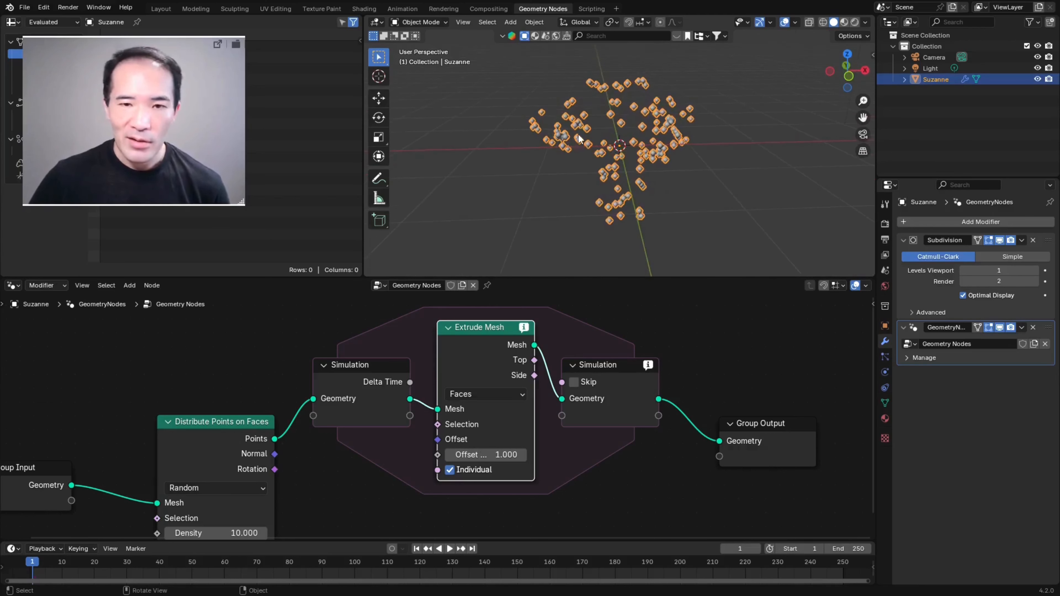
Insert a Points to Vertices node between Distribute Points on Faces and the simulation zone input
key("ctrl+alt+space")
middle_click_drag(601, 416, 603, 430)
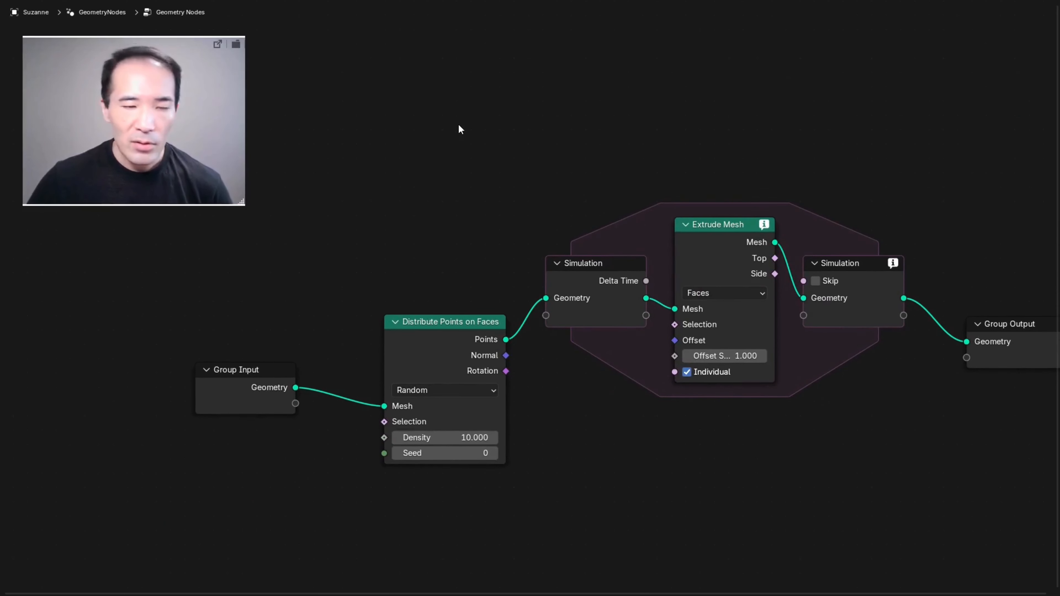
key("shift+a")
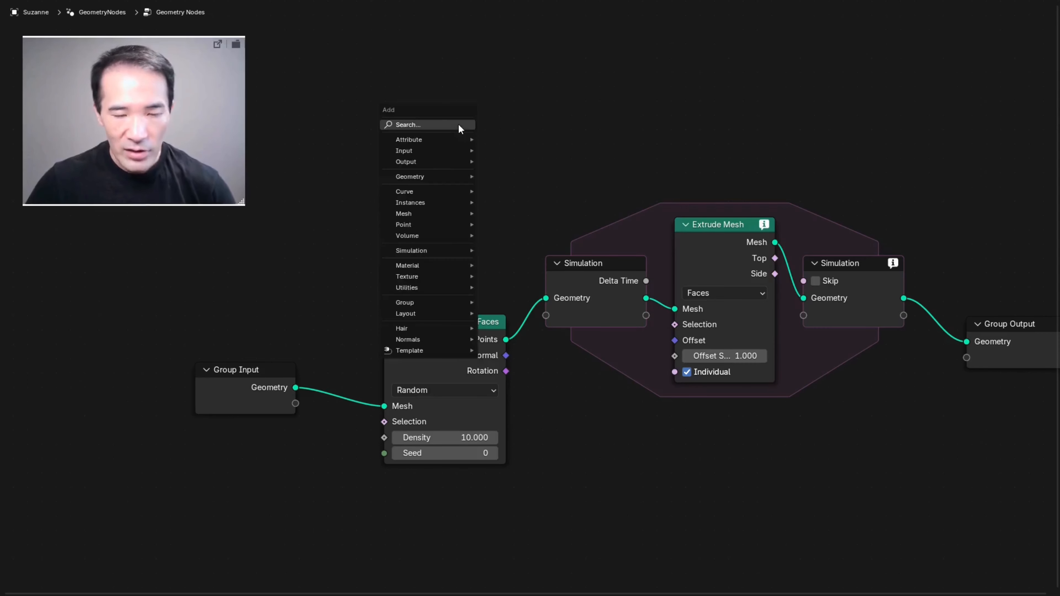
left_click(458, 124)
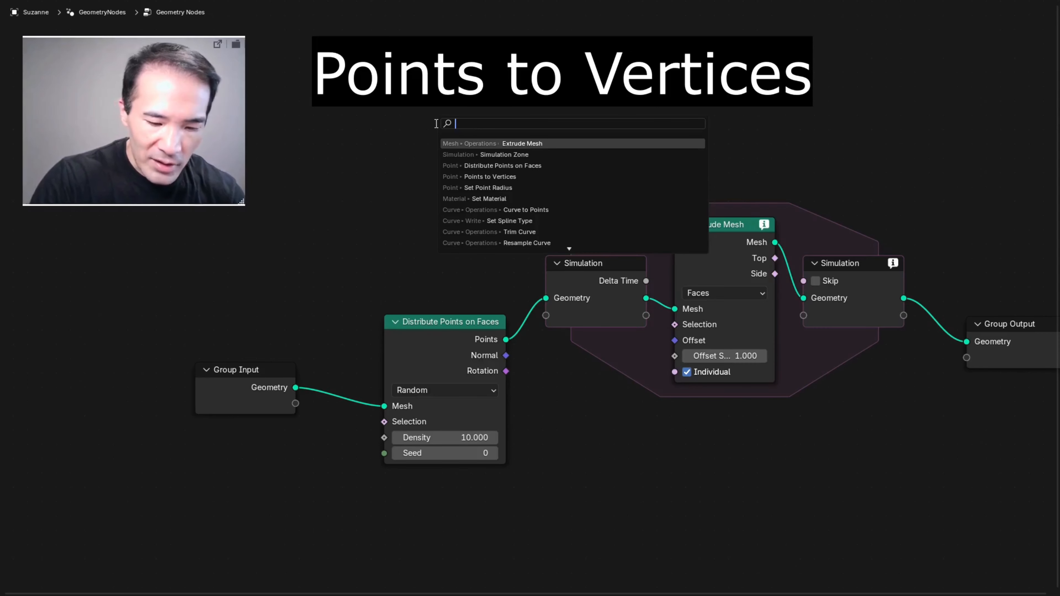
type("points to")
key("Return")
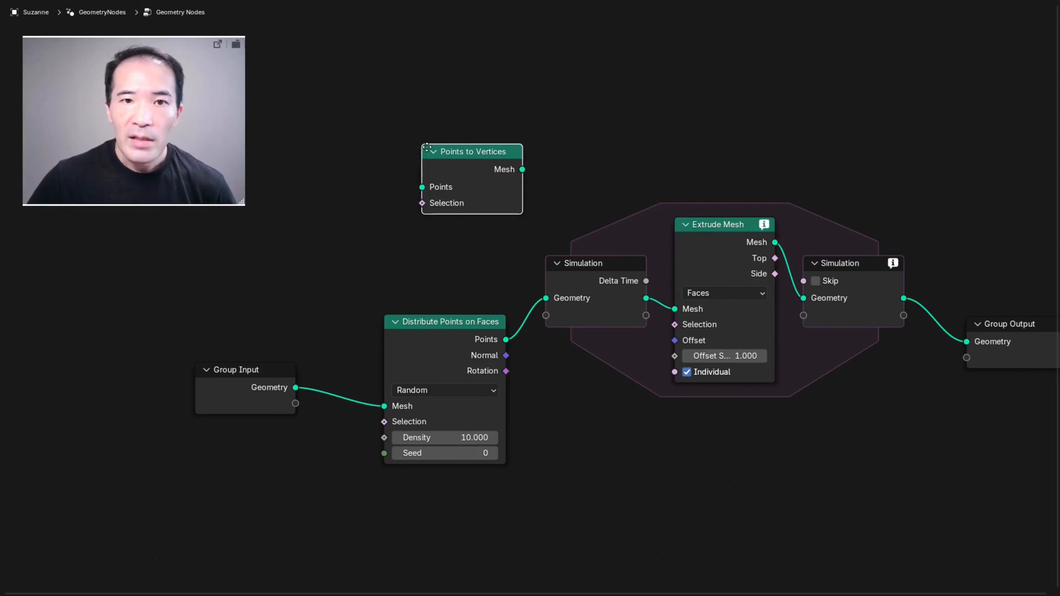
left_click(428, 151)
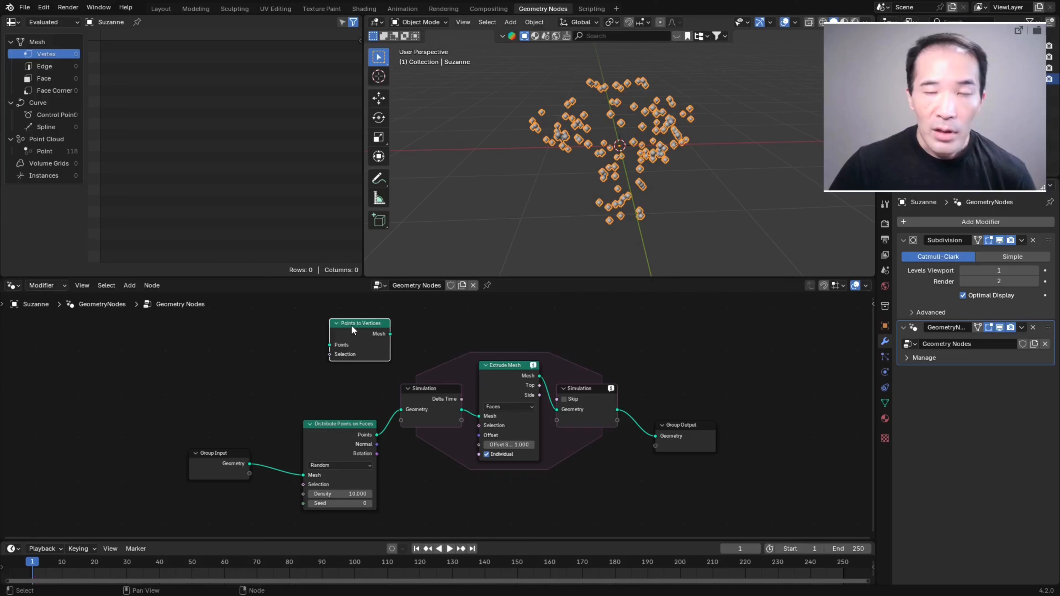
left_click_drag(351, 325, 403, 405)
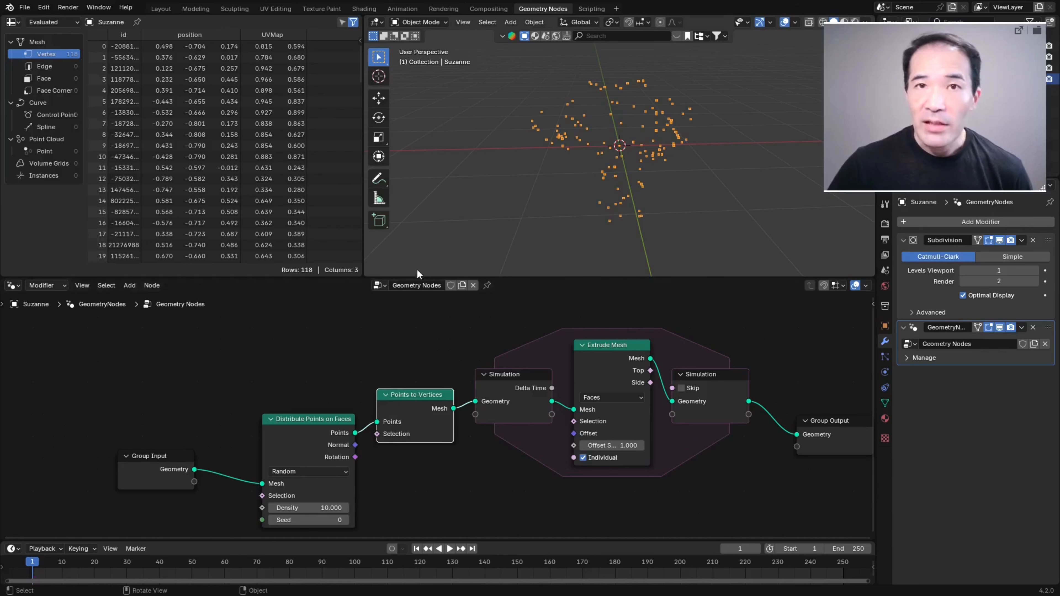
Inspect the scattered vertices up close, then mute the Points to Vertices node to compare them with the raw points
scroll(394, 341, "up", 3)
middle_click_drag(366, 343, 353, 302)
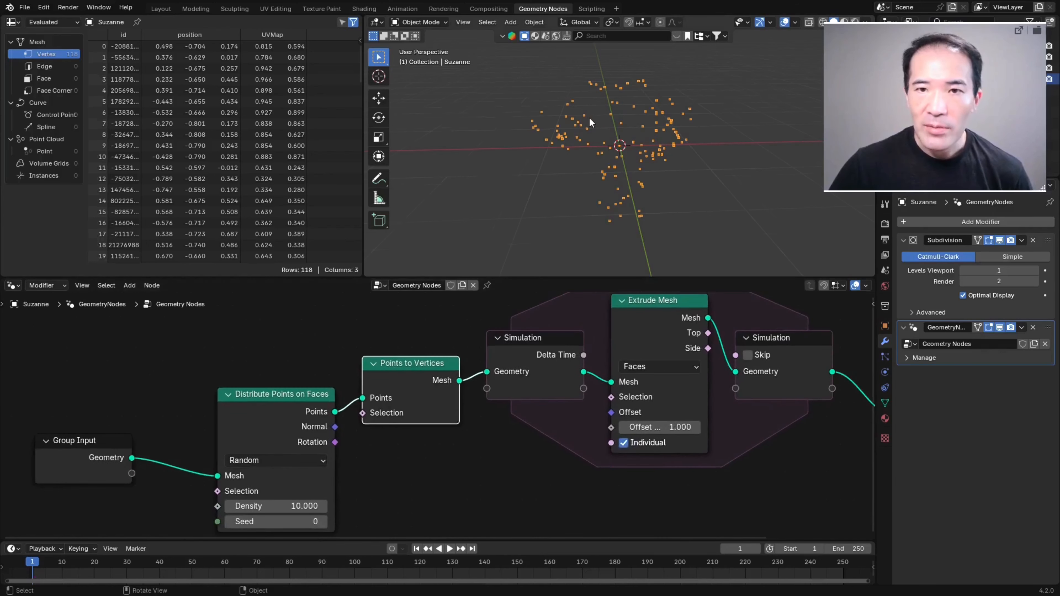
scroll(591, 119, "up", 4)
middle_click_drag(529, 91, 524, 117)
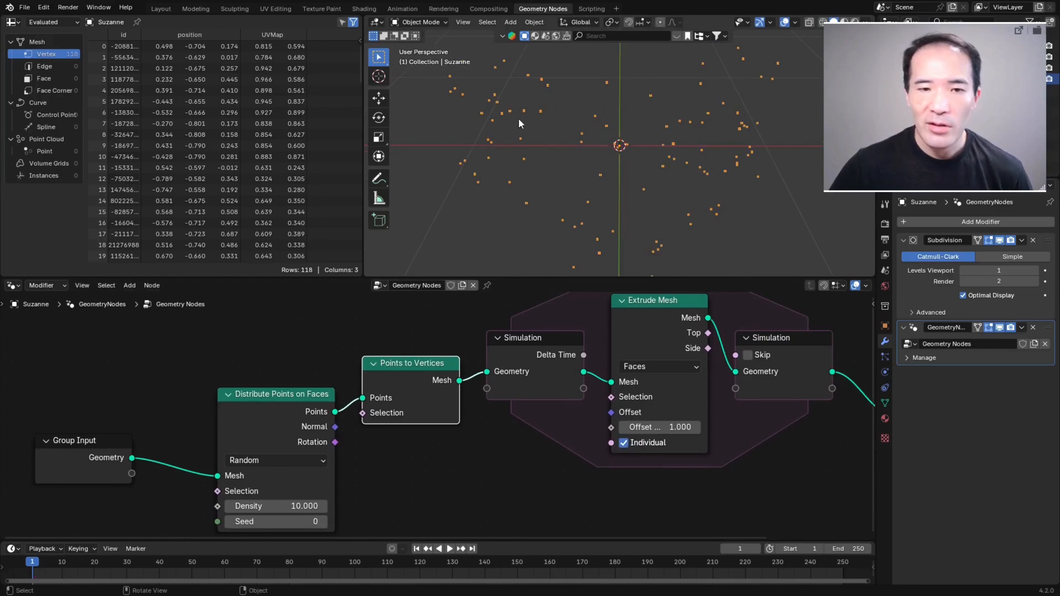
middle_click_drag(524, 124, 520, 137)
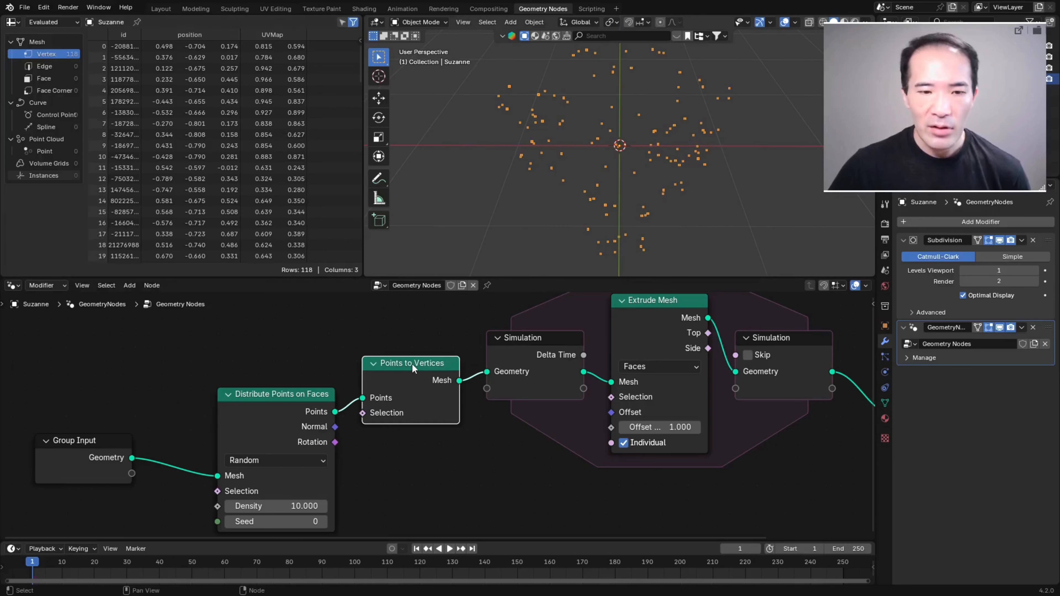
key("m")
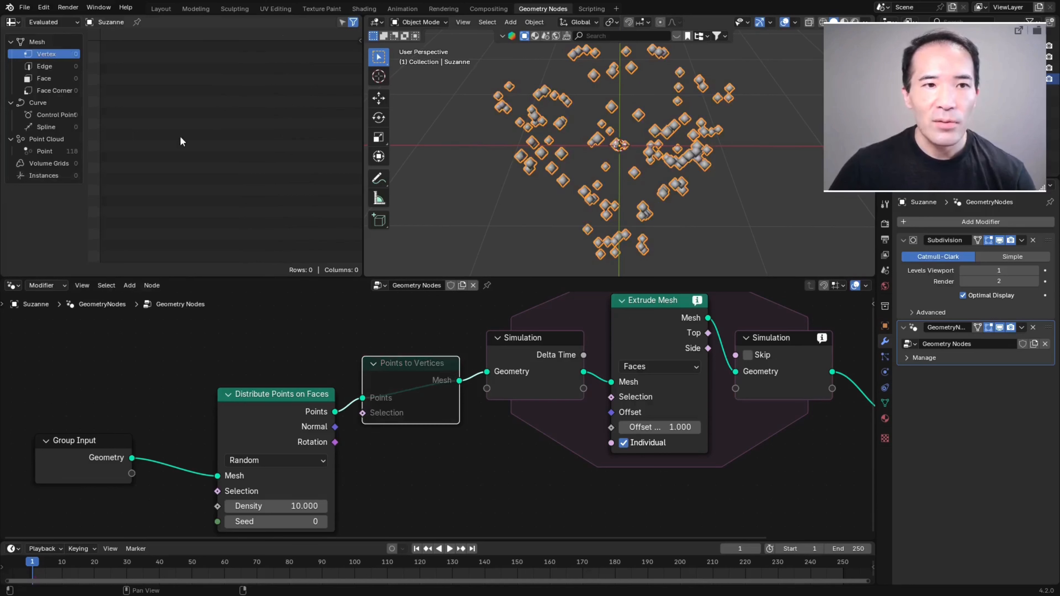
mouse_move(403, 131)
middle_mouse_down()
mouse_move(422, 129)
mouse_move(403, 131)
middle_mouse_up()
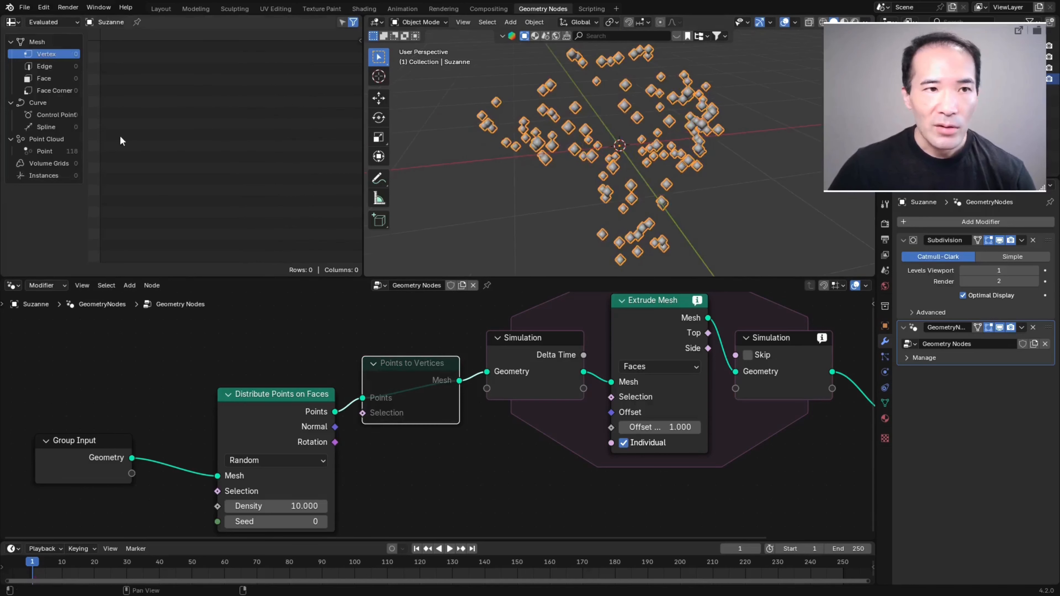
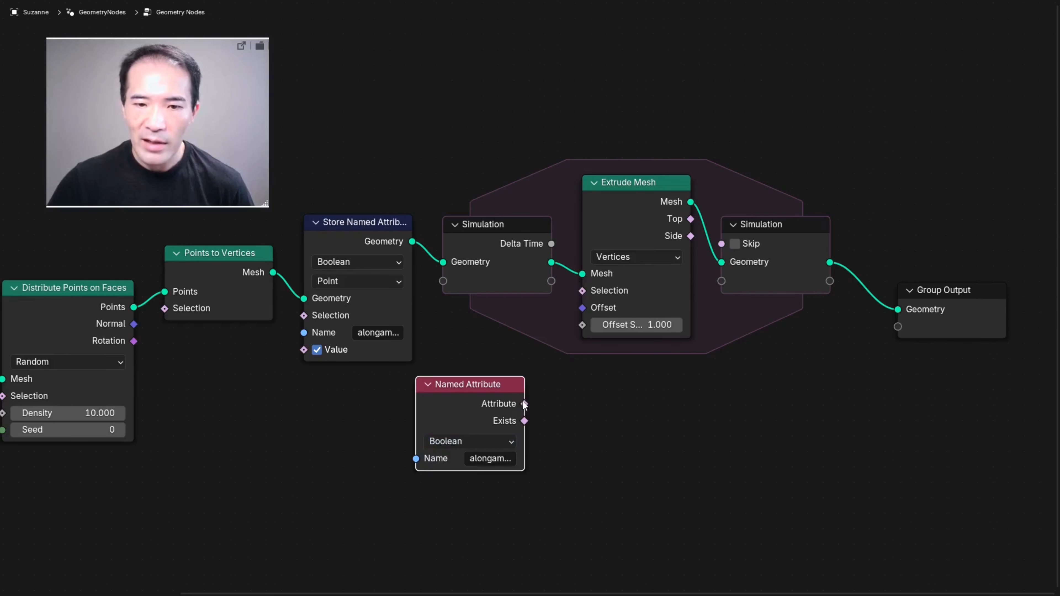
Connect the Named Attribute's Attribute output to the Extrude Mesh Selection and insert a duplicate of Store Named Attribute after Extrude Mesh
left_click_drag(525, 404, 583, 291)
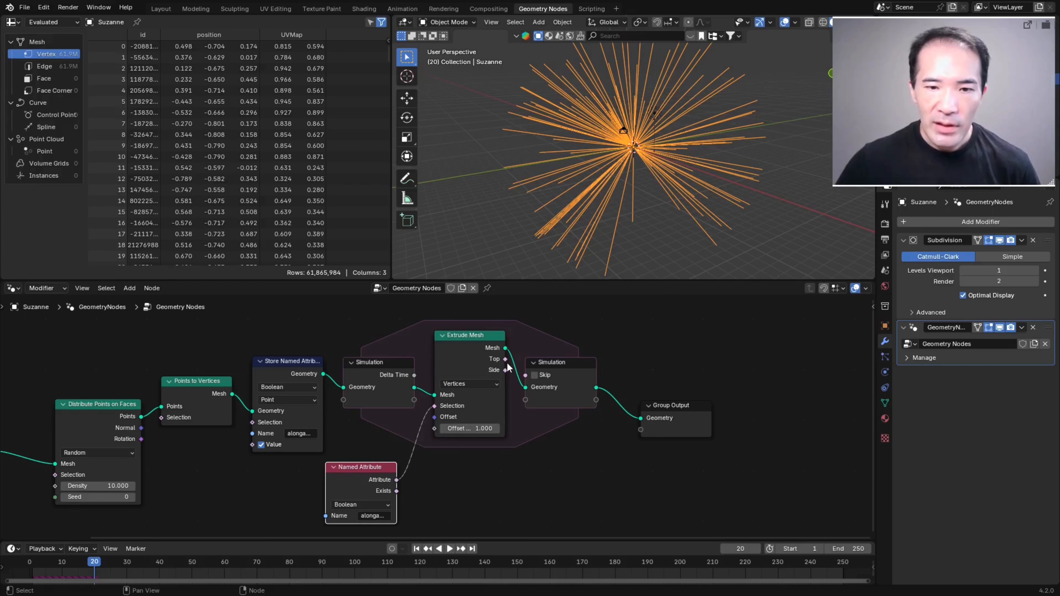
scroll(508, 367, "up", 1)
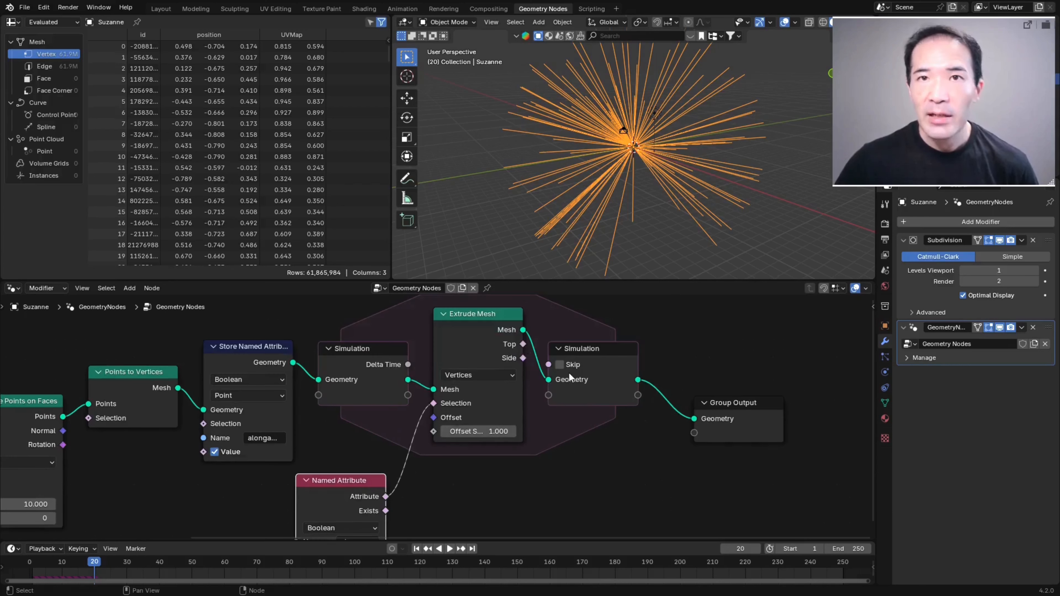
left_click(246, 346)
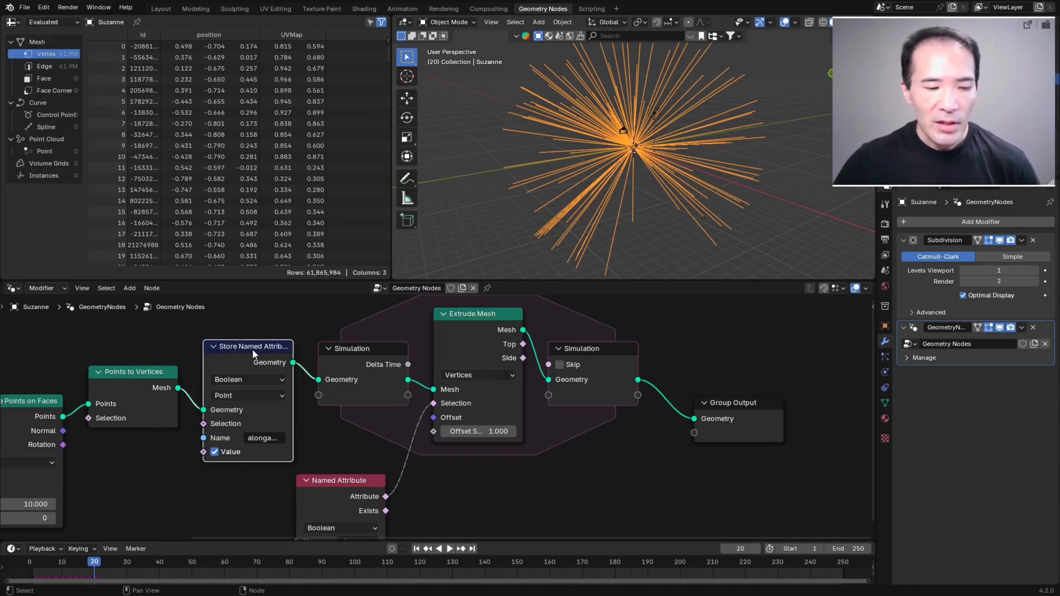
key("shift+d")
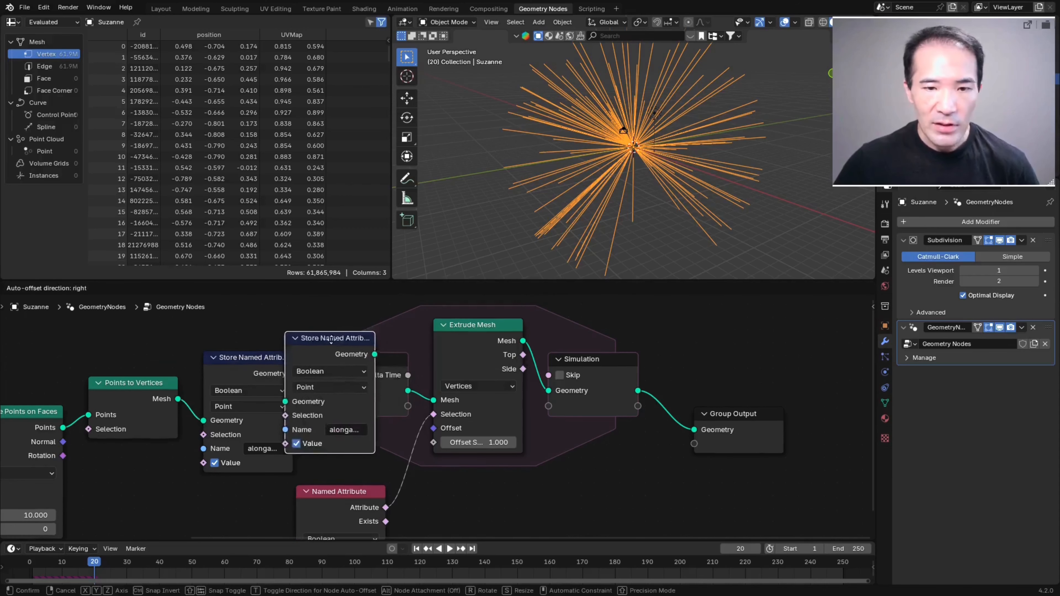
left_click(499, 334)
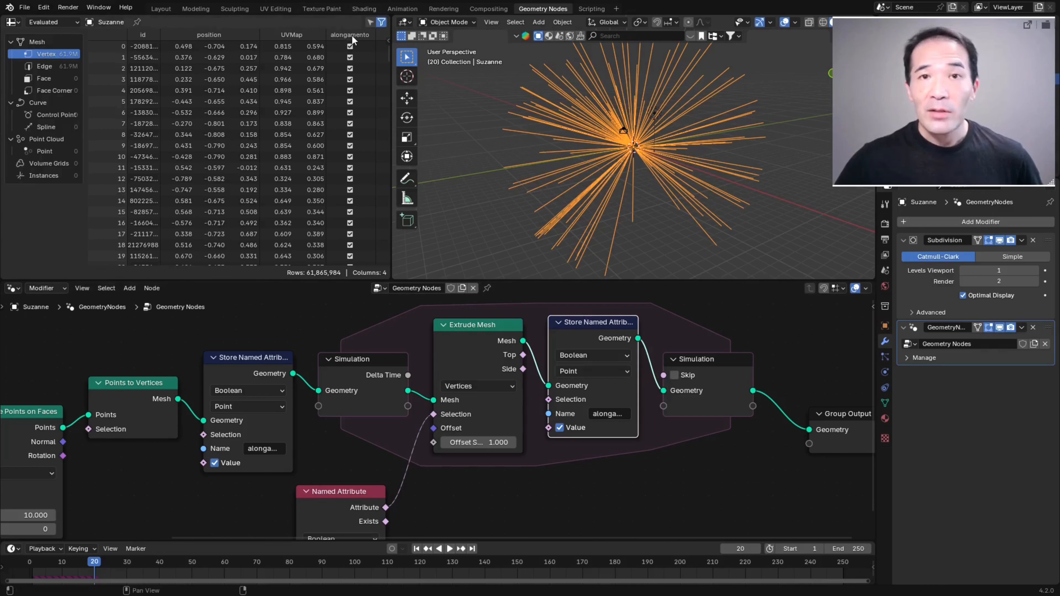
Connect the Extrude Mesh Top output to the Value input of the Store Named Attribute node inside the simulation zone
scroll(506, 494, "down", 3)
middle_click_drag(509, 491, 487, 415)
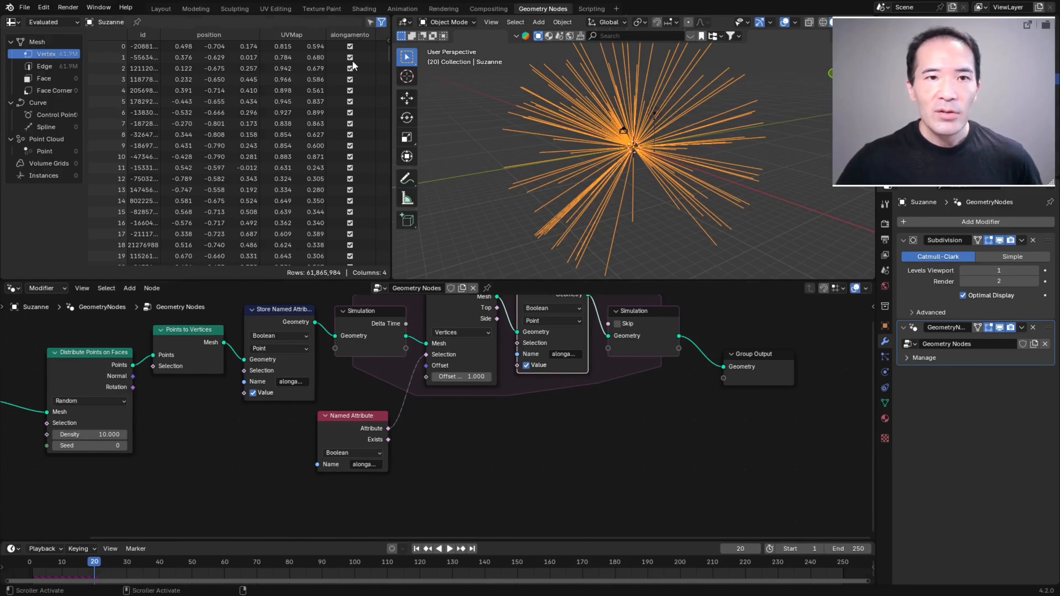
middle_click_drag(477, 445, 475, 511)
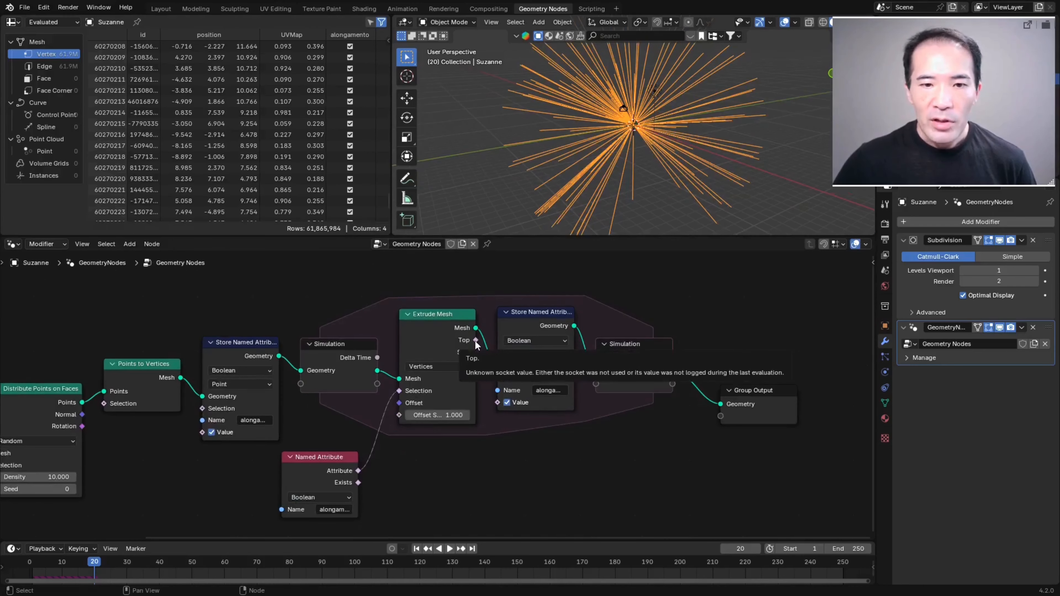
left_click_drag(476, 341, 496, 309)
left_click_drag(475, 355, 497, 403)
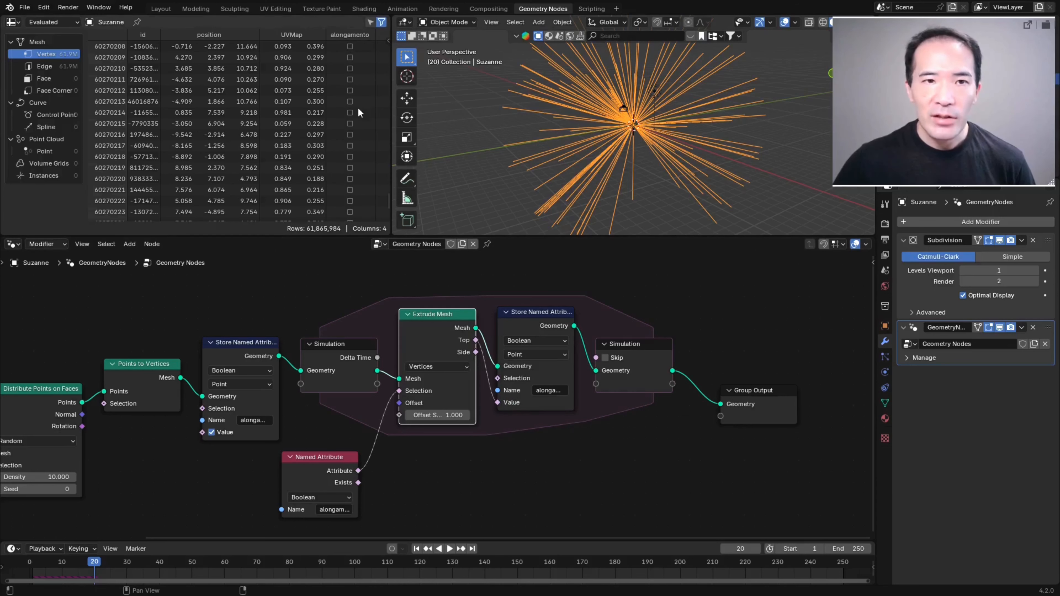
Return to the first frame and check the alongamento values in the spreadsheet against the extruded strands in the viewport
left_click(416, 549)
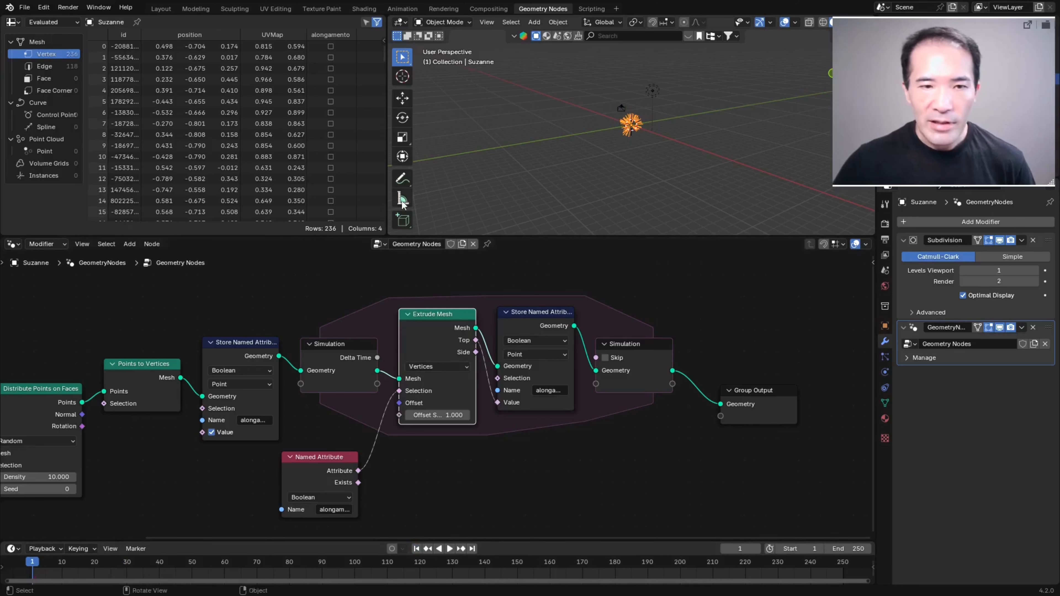
left_click_drag(384, 52, 387, 142)
scroll(337, 169, "up", 5)
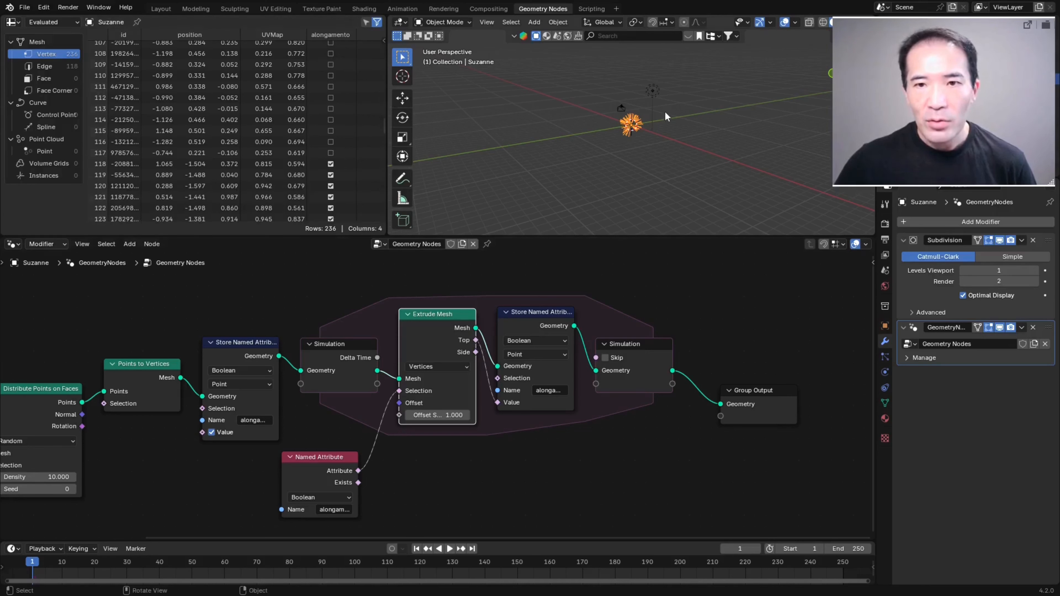
scroll(572, 106, "up", 5)
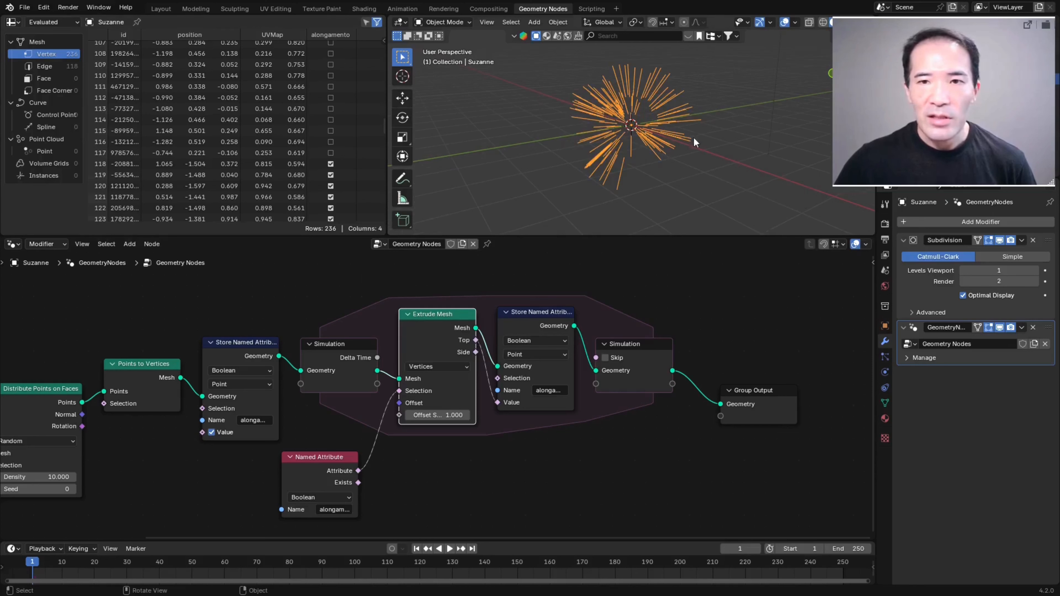
middle_click_drag(644, 114, 623, 126)
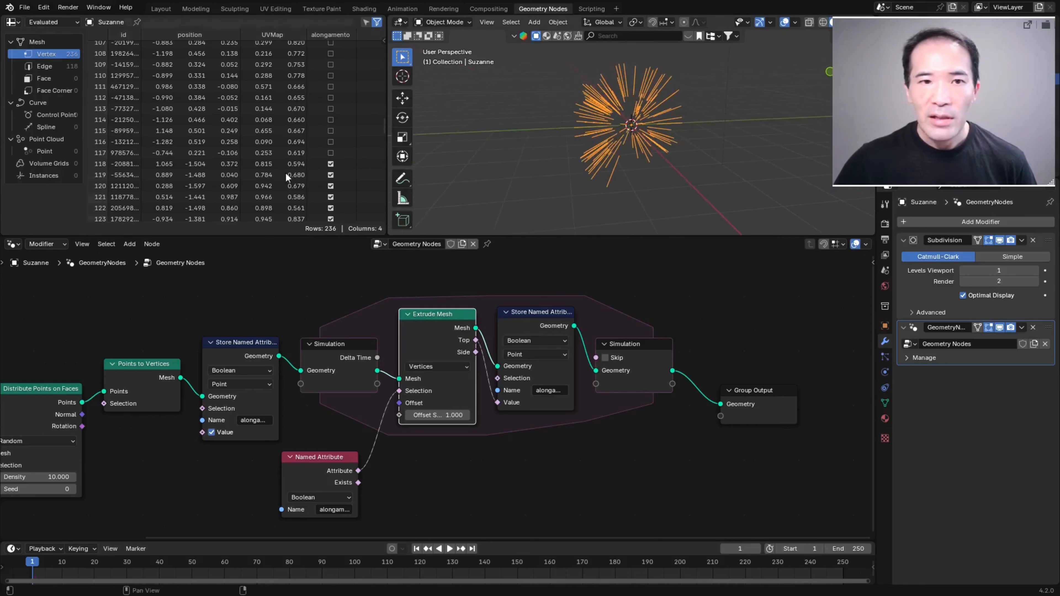
scroll(341, 119, "down", 2)
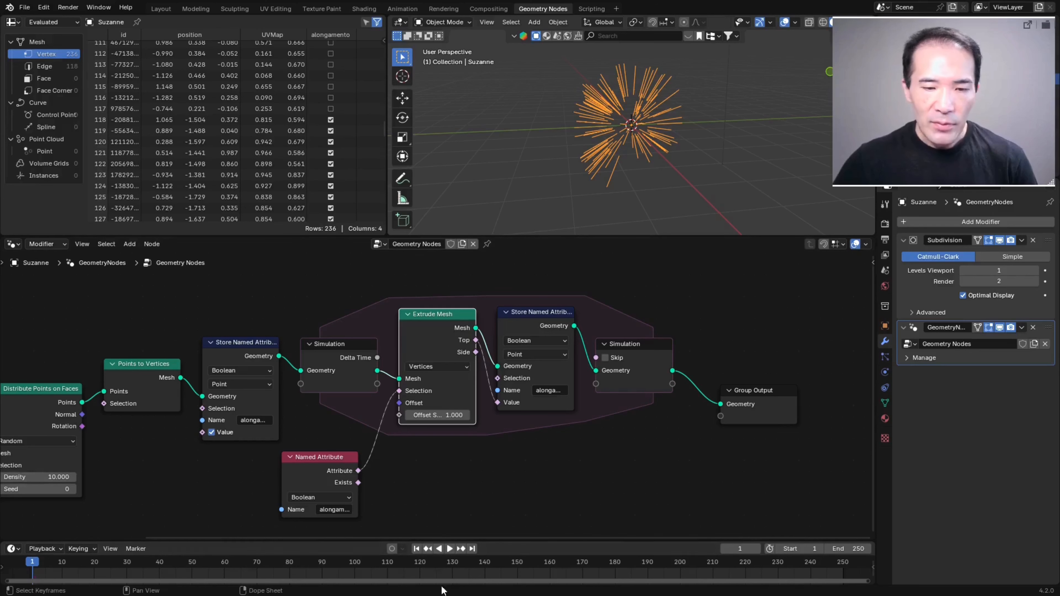
Play the simulation, stop it, return to the first frame and inspect the extruded strands from several angles
left_click(450, 549)
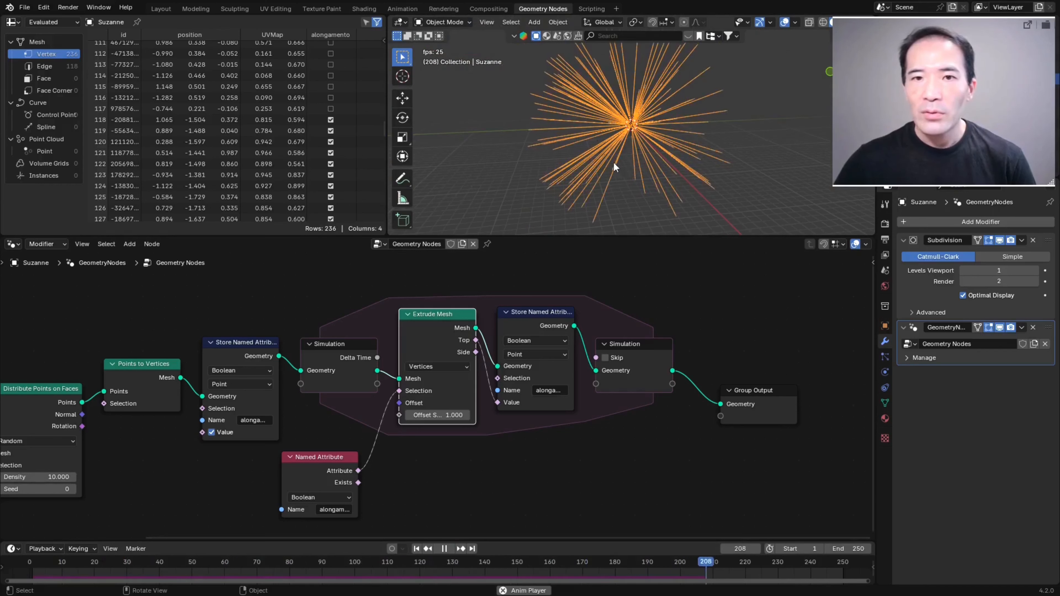
key("space")
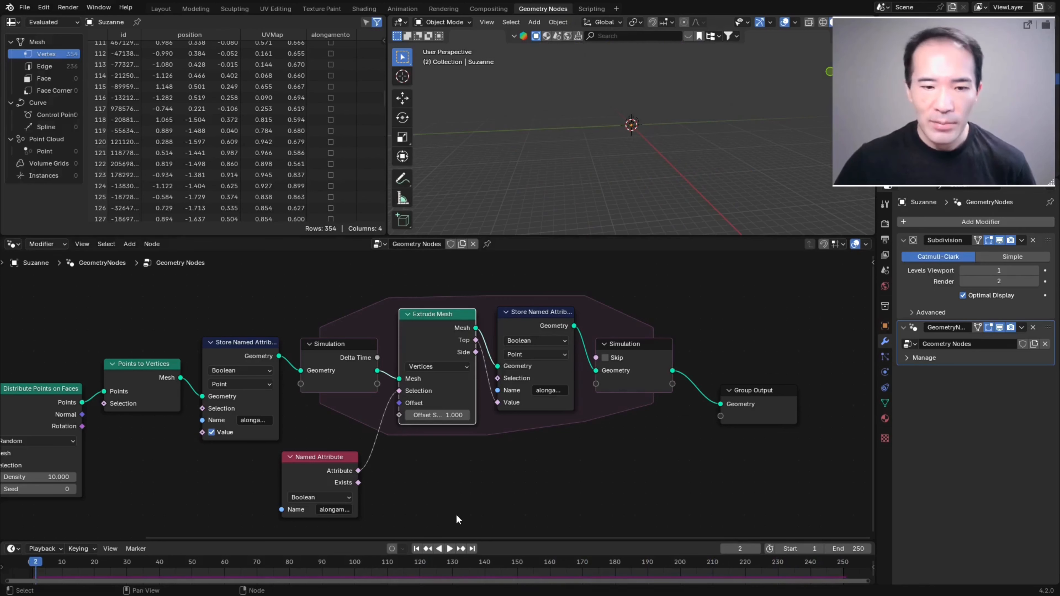
left_click(418, 550)
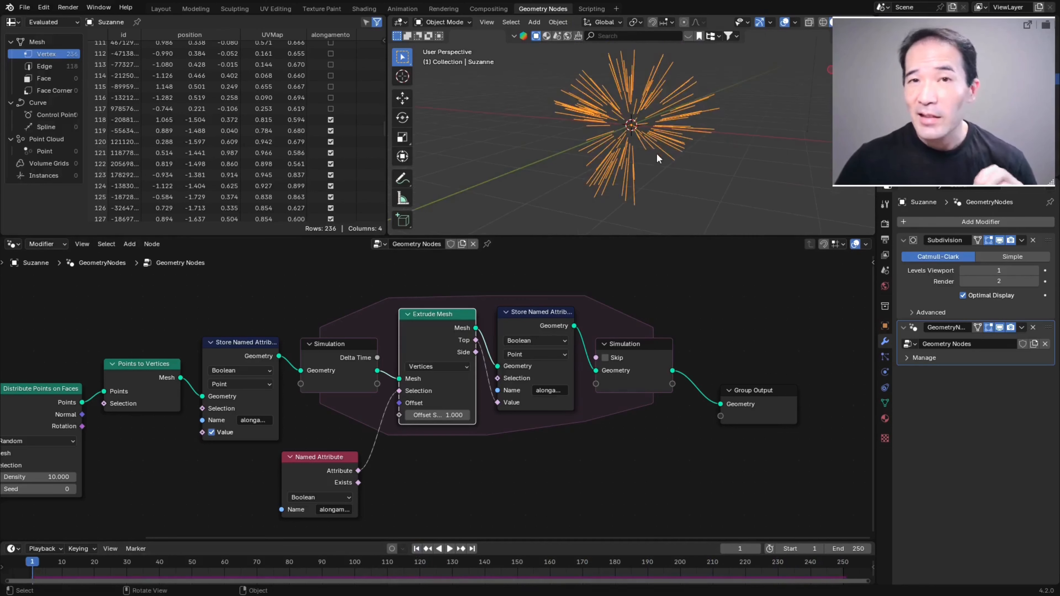
middle_click_drag(655, 161, 688, 145)
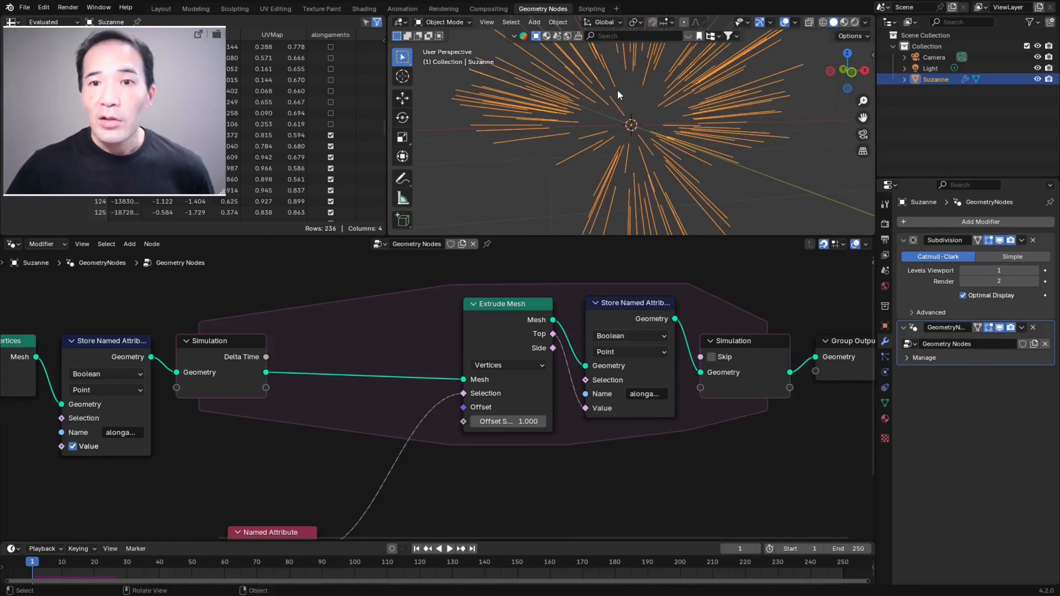
middle_click_drag(619, 122, 597, 142)
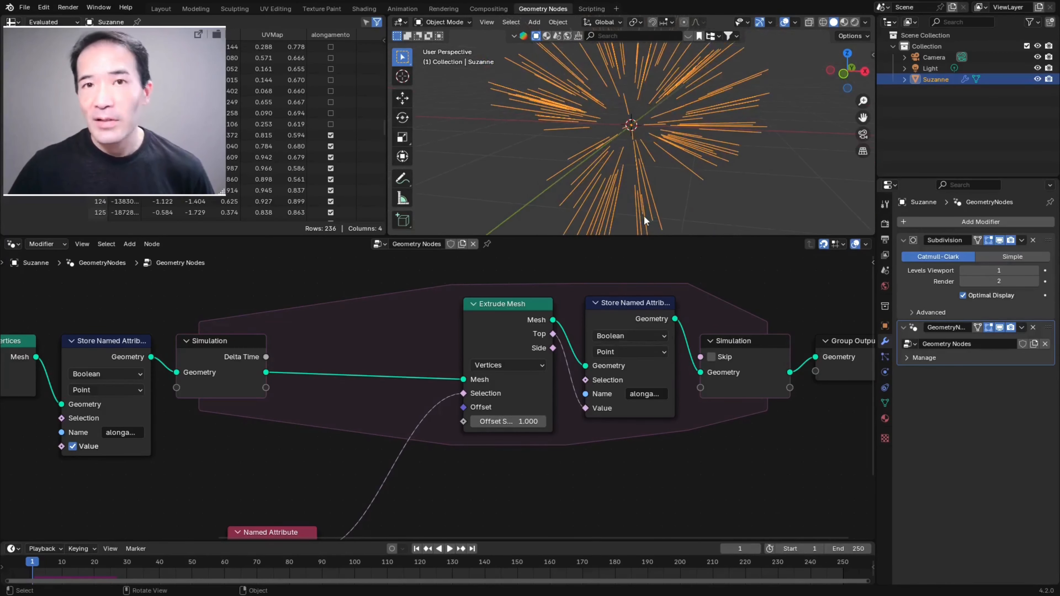
Add a Sample Nearest Surface node in the empty area below the node chain
key("ctrl+alt+space")
scroll(831, 372, "down", 8)
mouse_move(439, 377)
middle_mouse_down()
mouse_move(478, 386)
mouse_move(460, 379)
middle_mouse_up()
key("shift+a")
left_click(357, 350)
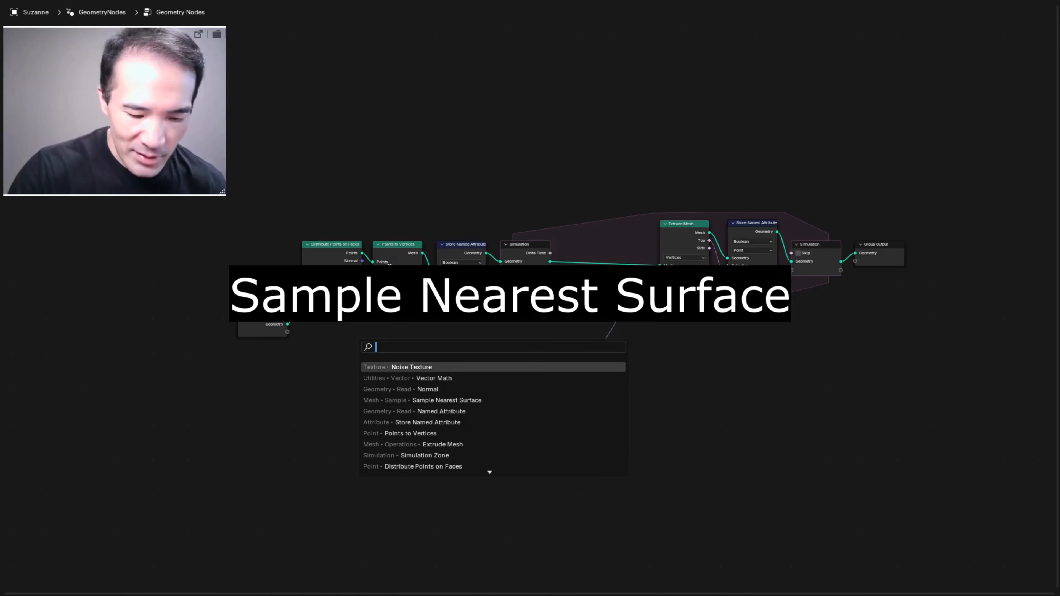
left_click(447, 400)
left_click(565, 297)
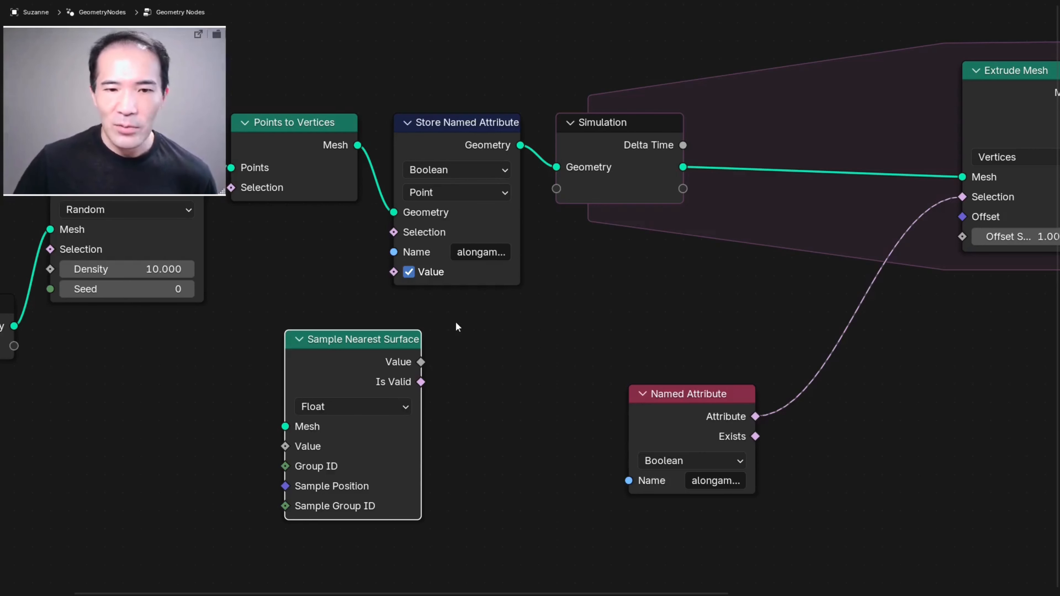
Move the Sample Nearest Surface node beneath the first Store Named Attribute node, closer to the Named Attribute node
scroll(457, 315, "down", 5)
middle_click_drag(500, 320, 461, 338)
scroll(461, 338, "up", 3)
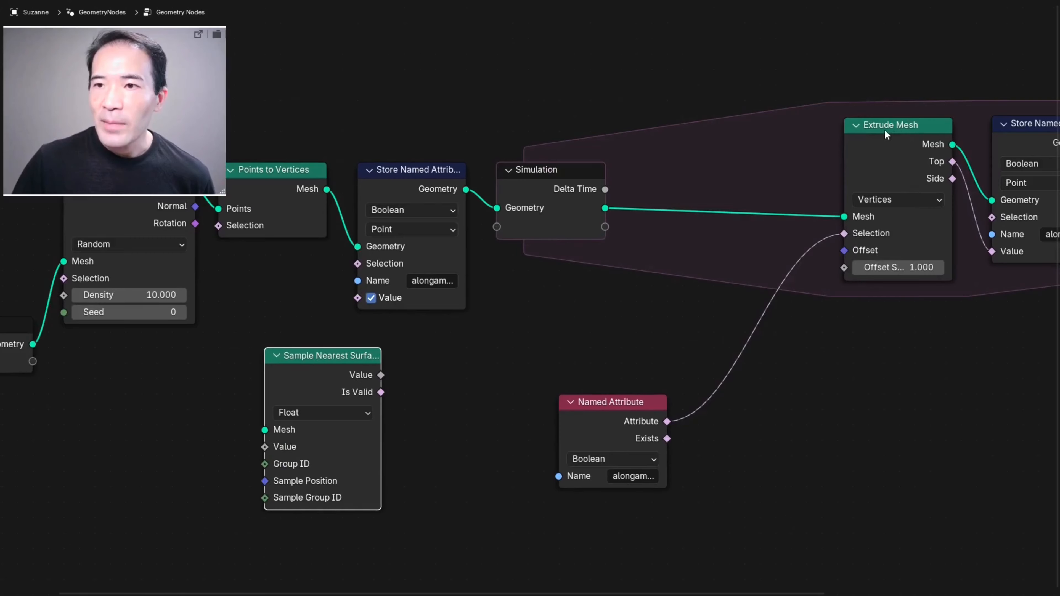
middle_click_drag(835, 139, 752, 139)
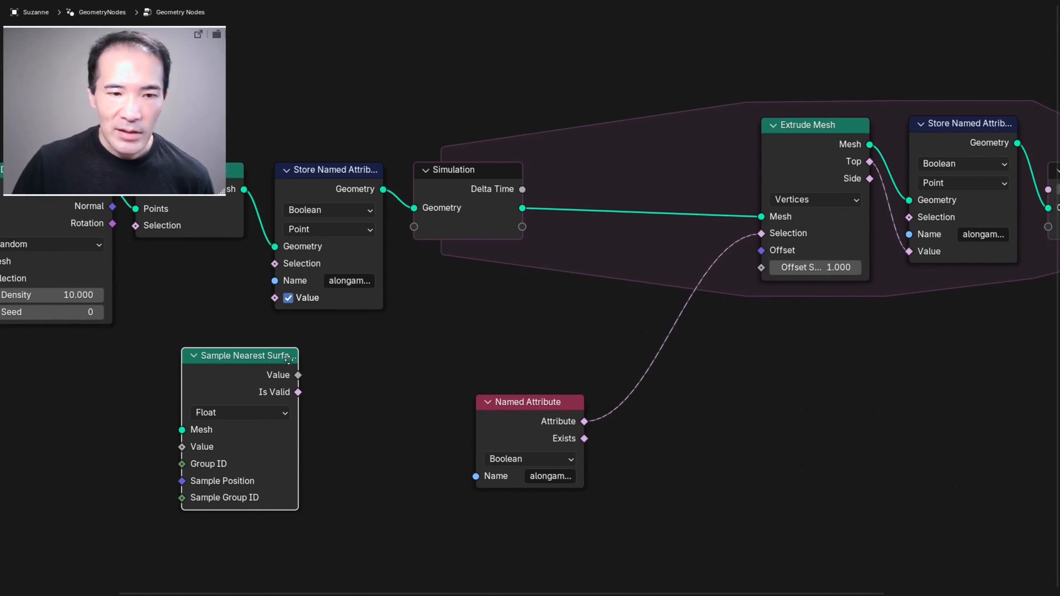
left_click_drag(284, 356, 361, 340)
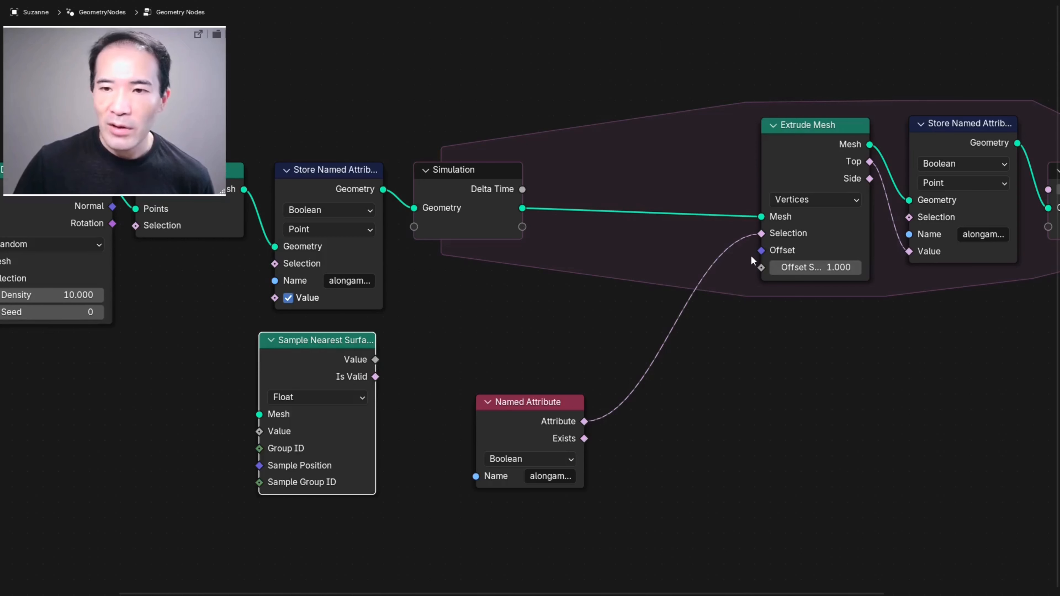
Set the Sample Nearest Surface node's data type to Vector and connect its Value output to the Extrude Mesh node's Offset
left_click(301, 400)
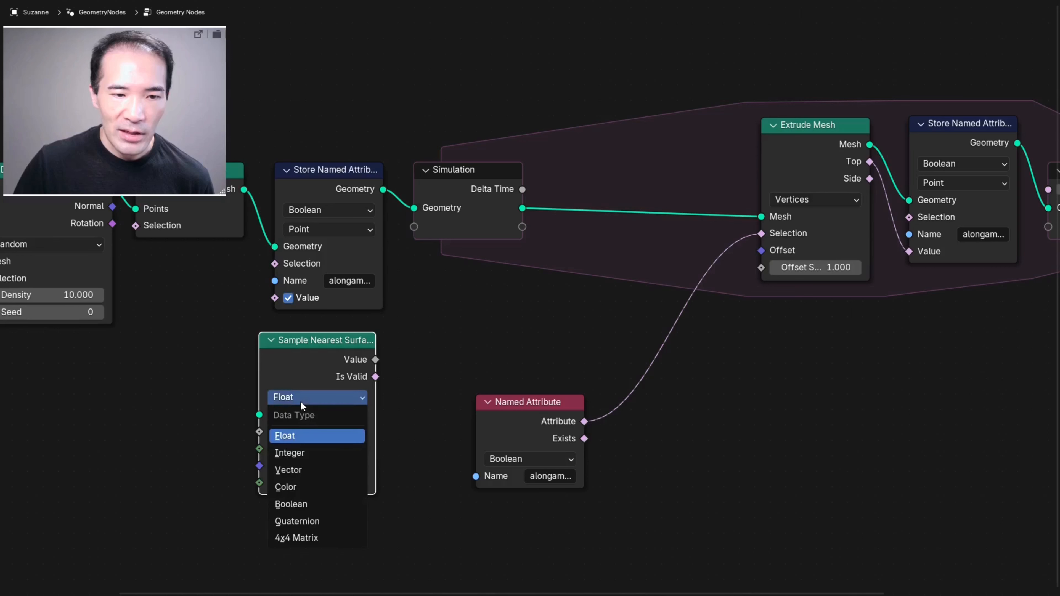
left_click(303, 470)
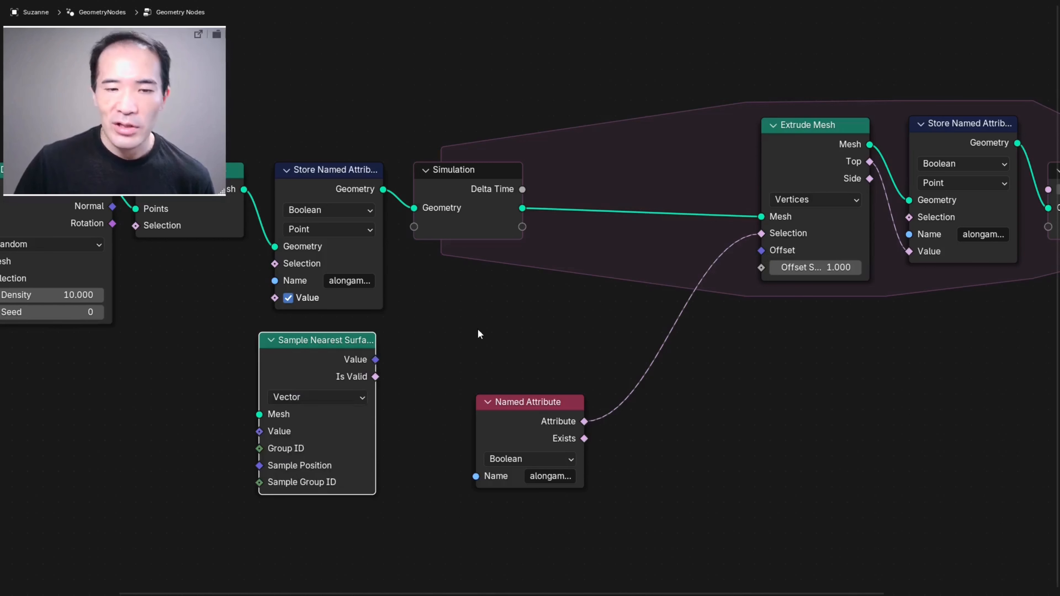
left_click_drag(375, 360, 768, 254)
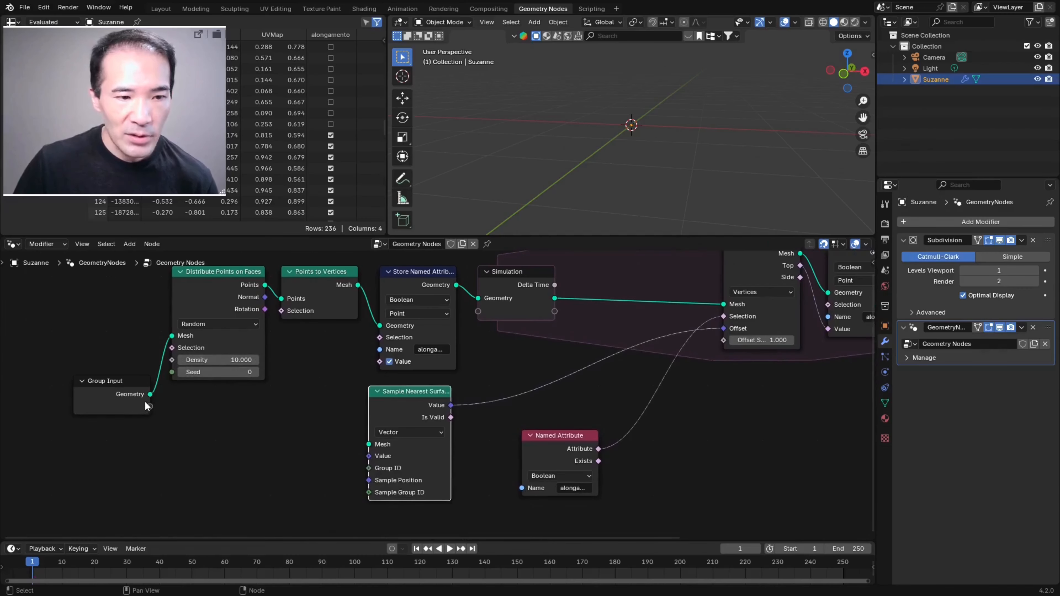
Connect the Group Input geometry to the Mesh input of the Sample Nearest Surface node
left_click_drag(149, 395, 366, 443)
scroll(389, 432, "up", 1)
middle_click_drag(388, 432, 362, 420)
middle_click_drag(625, 146, 614, 158)
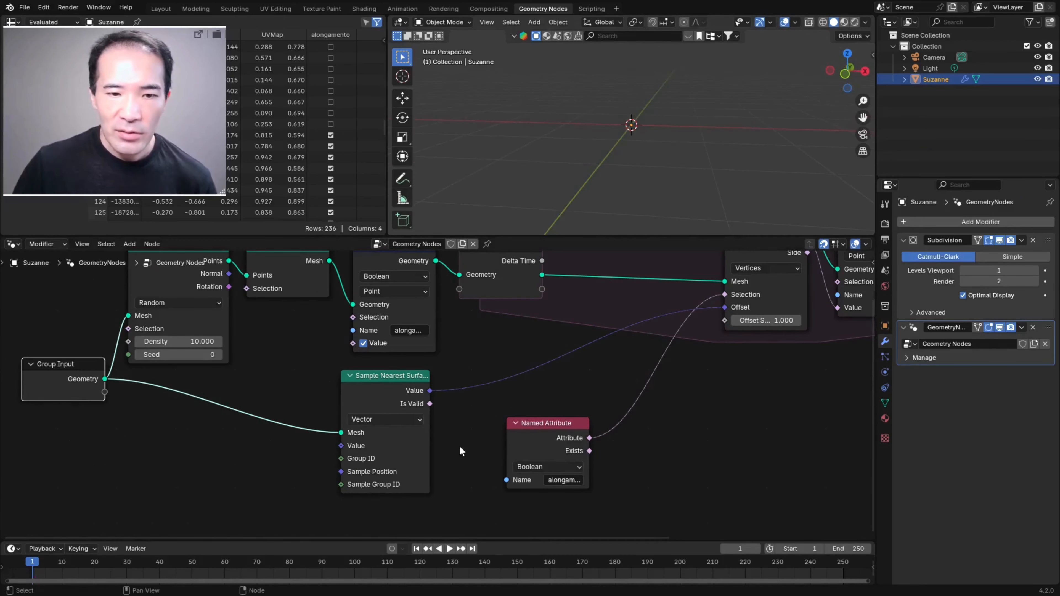
Add a Normal node beside the Sample Nearest Surface node and connect it to that node's Value input
middle_click_drag(460, 435, 456, 446)
scroll(456, 446, "up", 2)
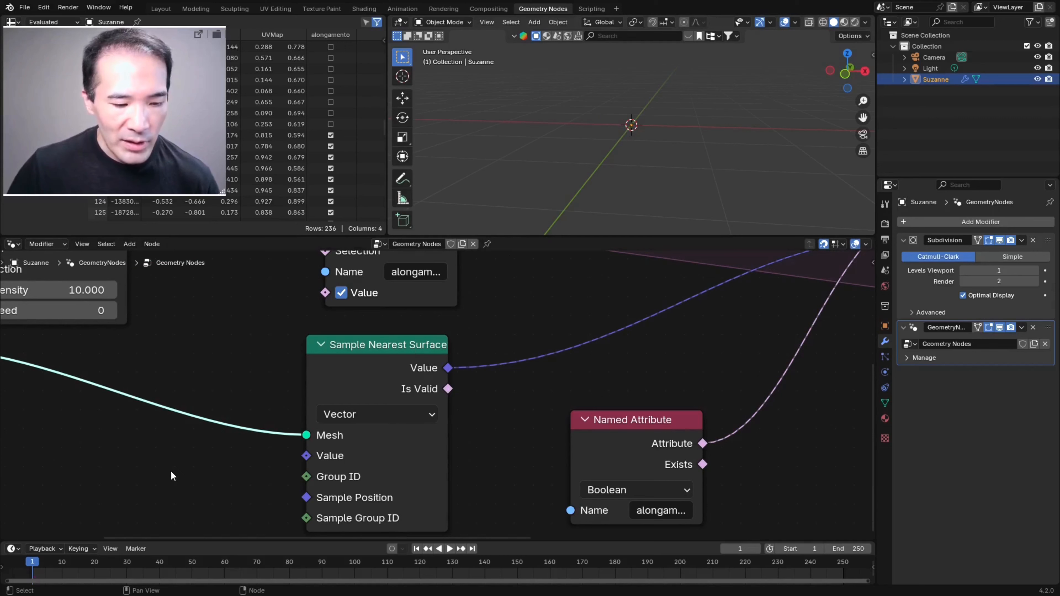
key("shift+a")
left_click(152, 356)
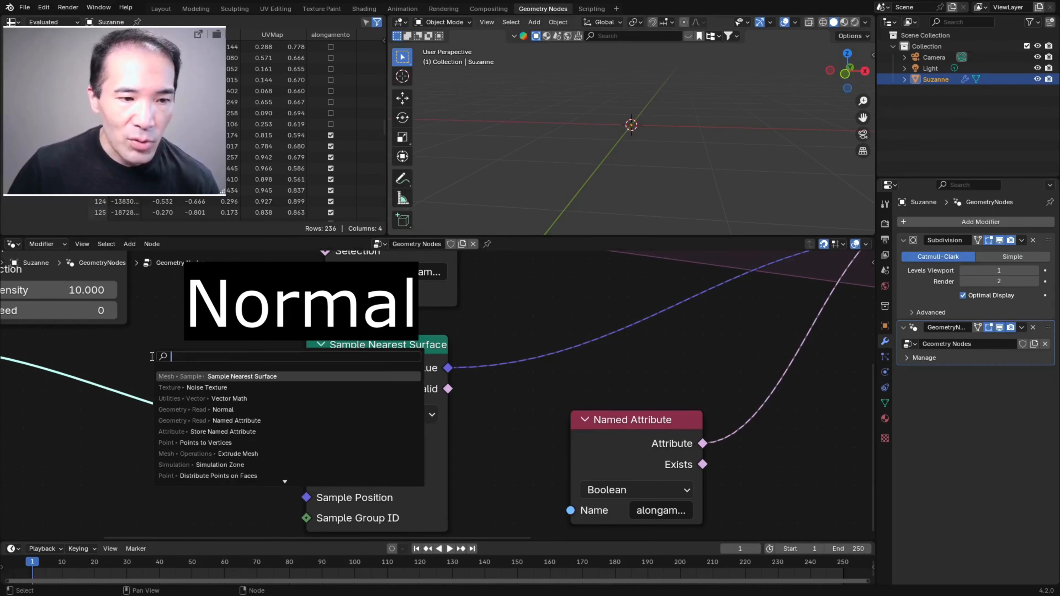
left_click(223, 409)
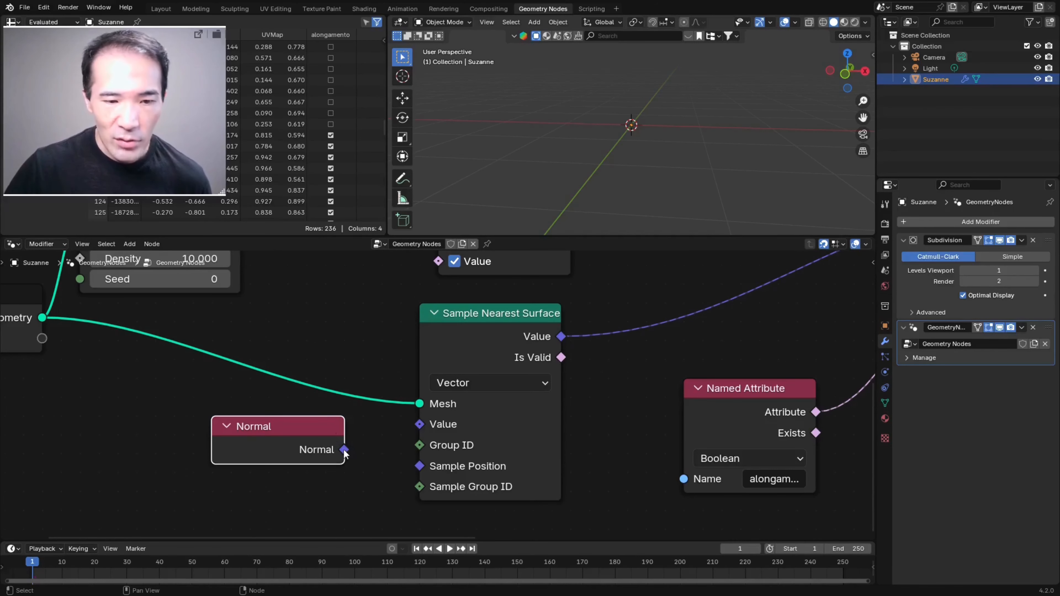
left_click_drag(344, 450, 419, 426)
Play the simulation with the sampled normals driving the extrusion and stop it at about frame 51
scroll(630, 163, "up", 3)
middle_click_drag(632, 165, 609, 166)
scroll(609, 159, "down", 2)
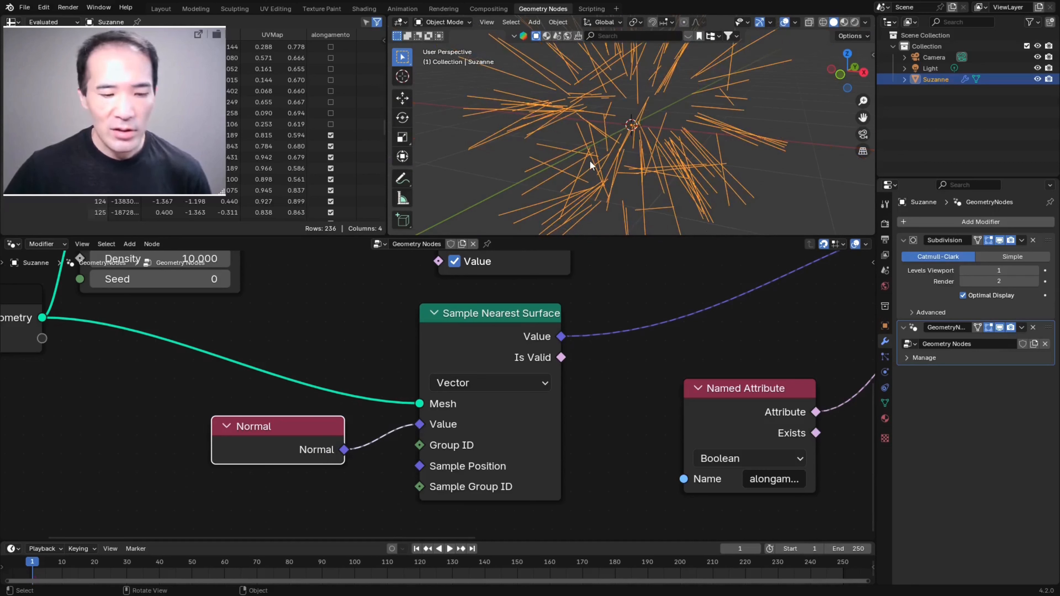
key("space")
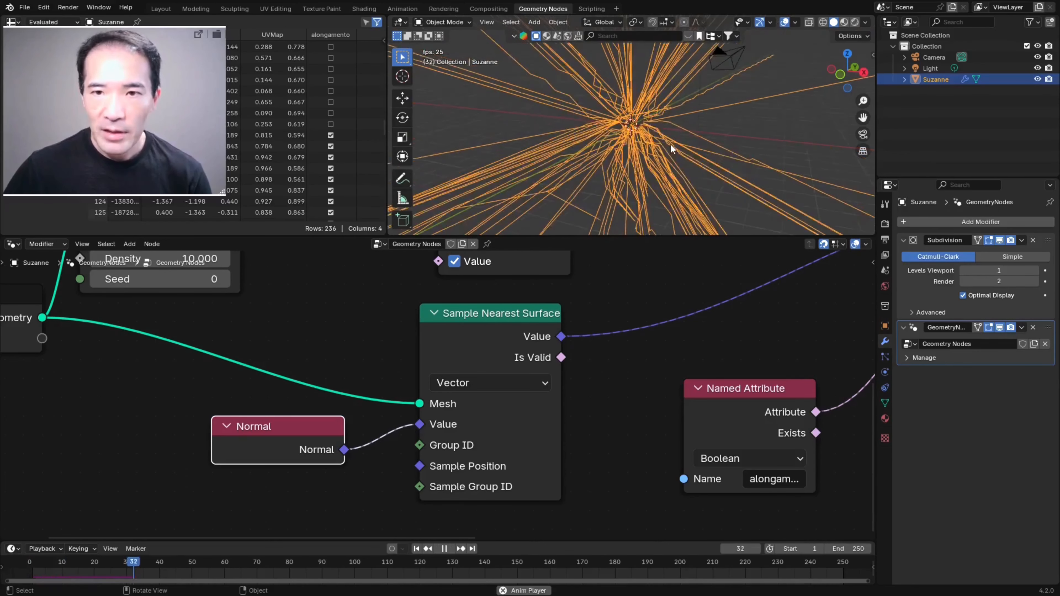
key("space")
Inspect the grown strands up close and from a distance at several angles, and return to the first frame
scroll(681, 158, "down", 4)
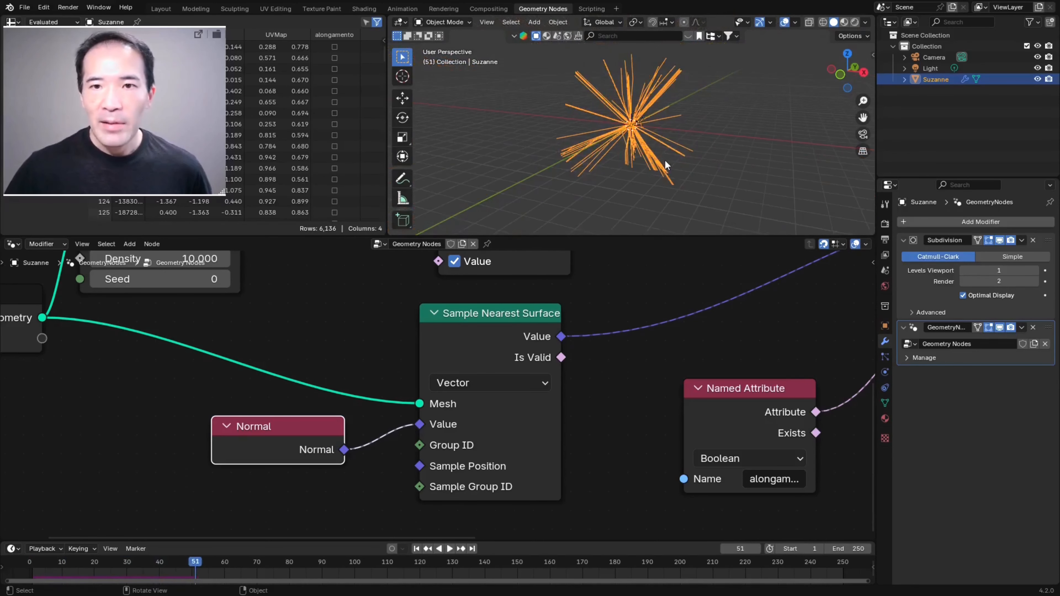
middle_click_drag(583, 117, 568, 124)
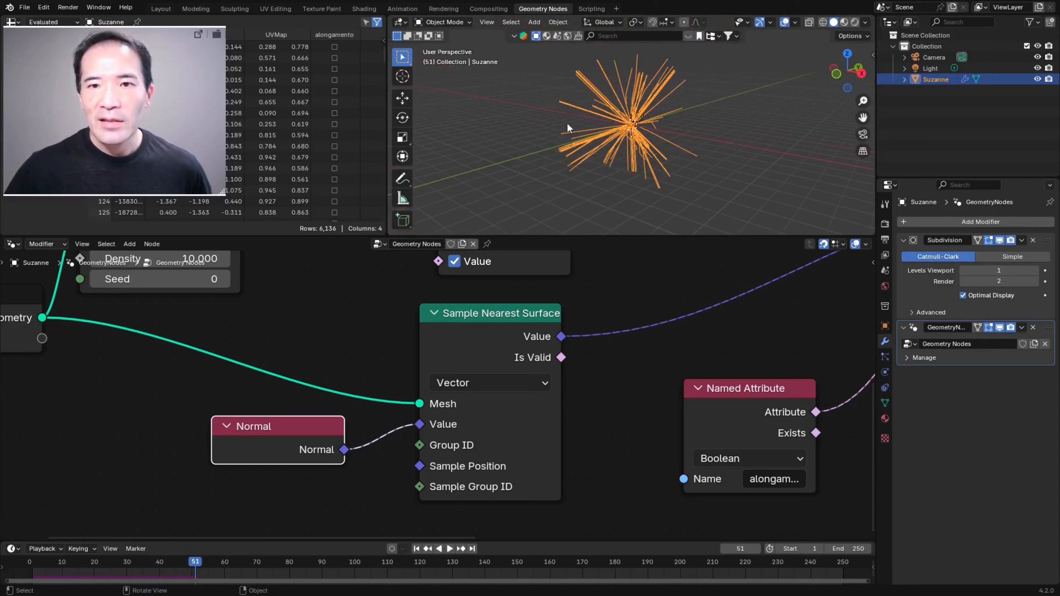
scroll(567, 134, "up", 5)
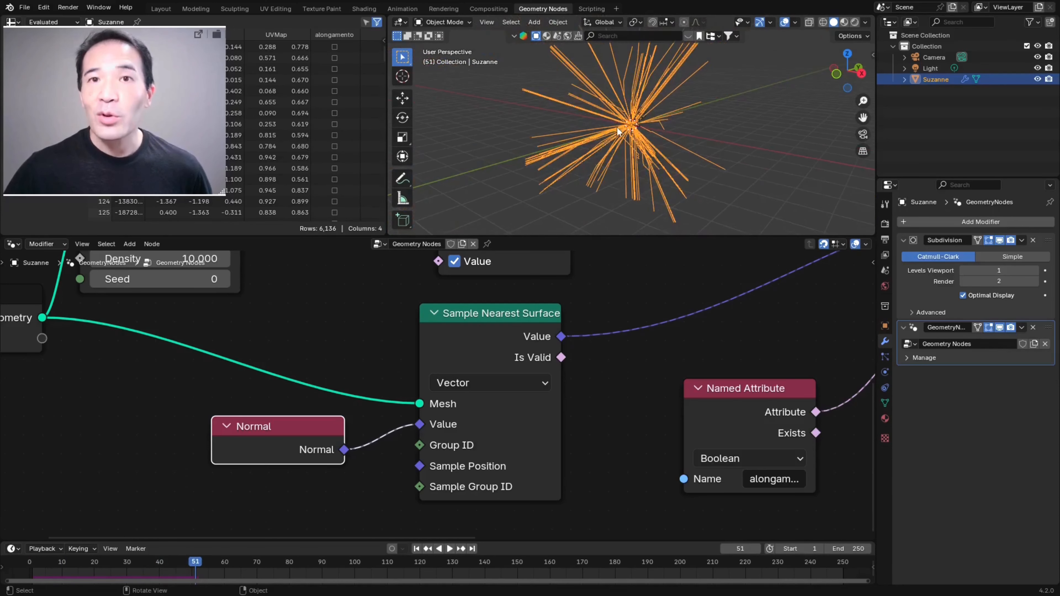
scroll(645, 144, "up", 3)
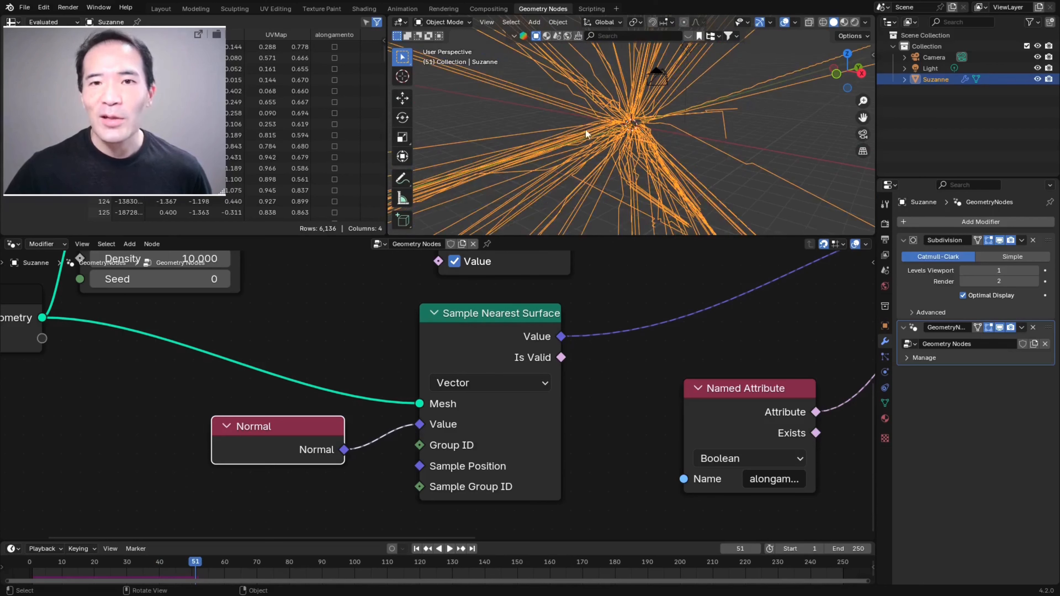
scroll(678, 148, "up", 4)
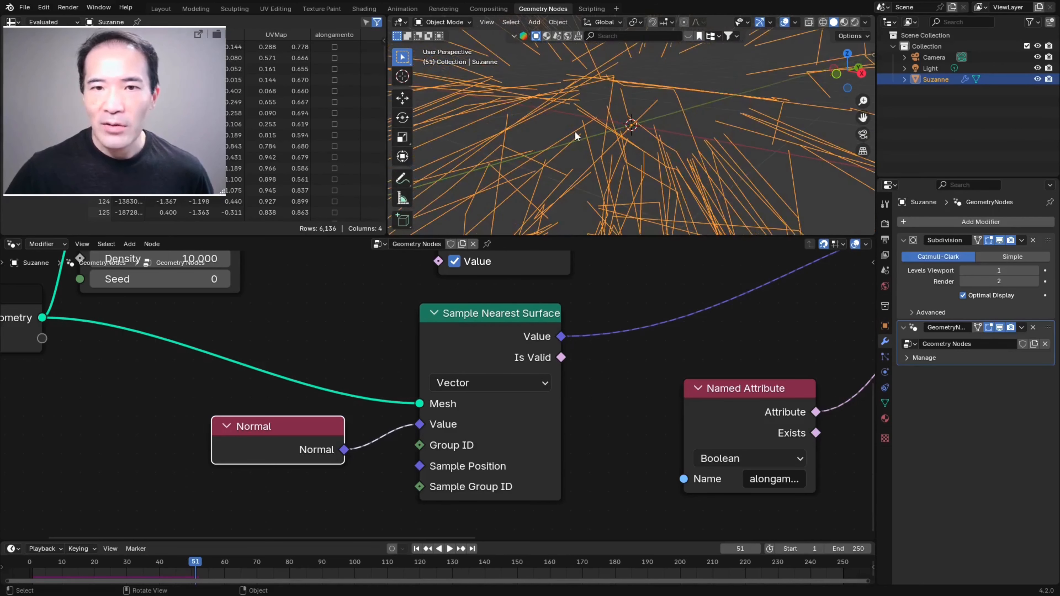
scroll(566, 167, "down", 5)
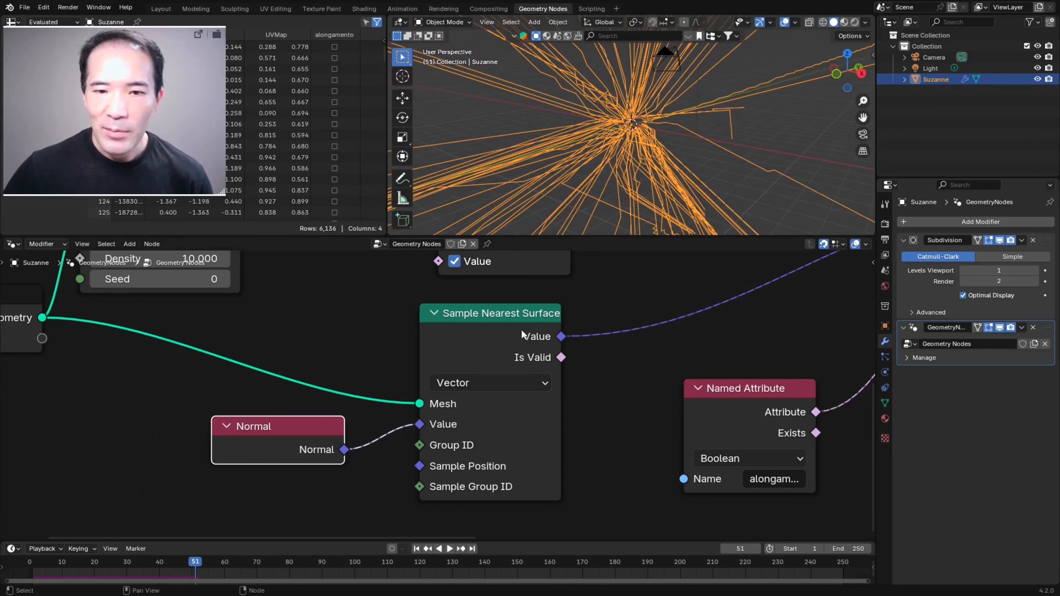
scroll(653, 123, "up", 5)
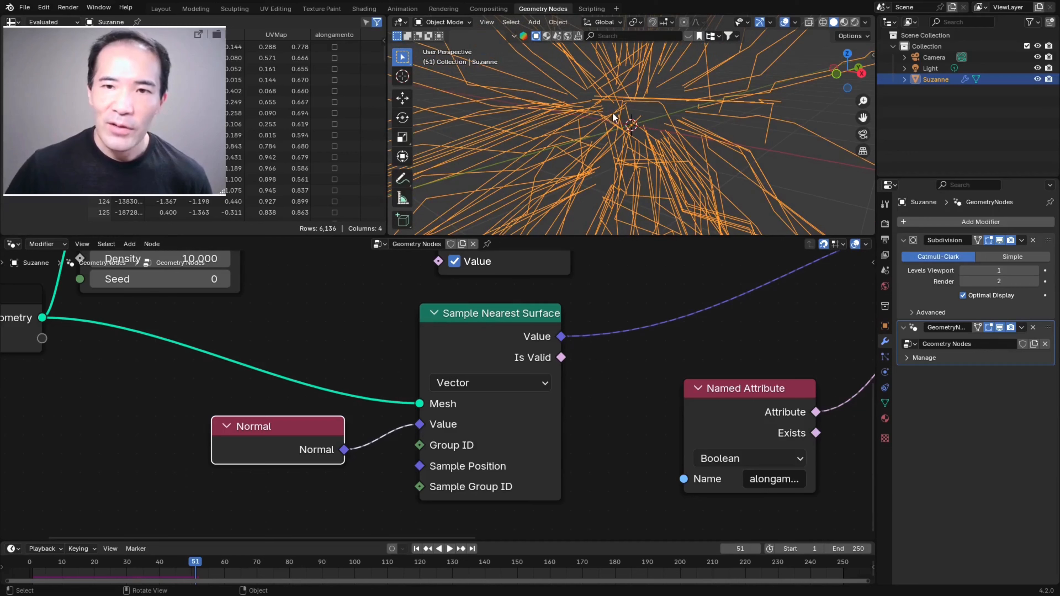
scroll(592, 108, "down", 8)
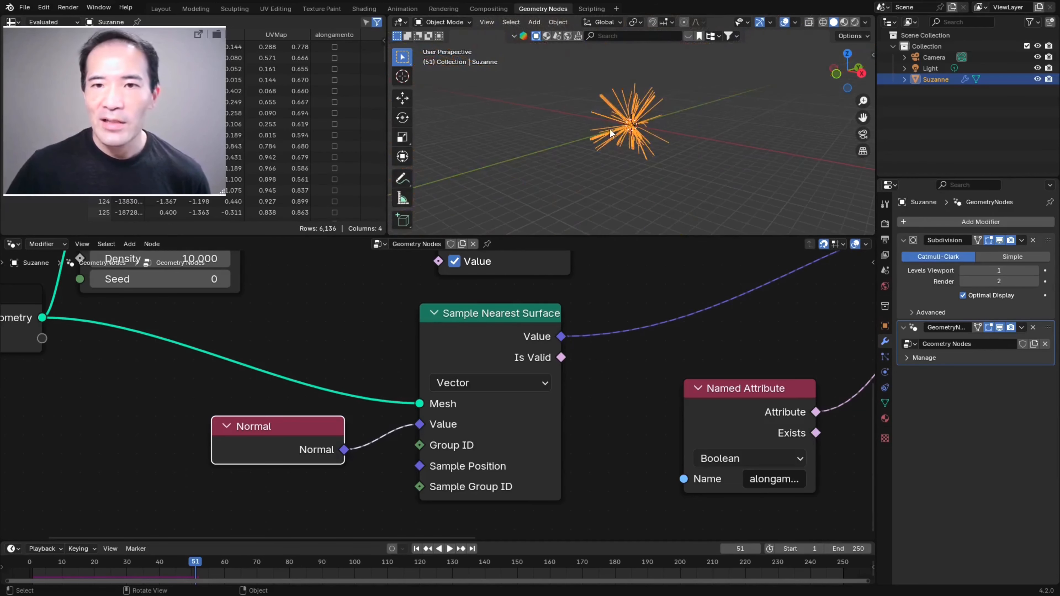
scroll(609, 126, "up", 5)
scroll(593, 105, "up", 2)
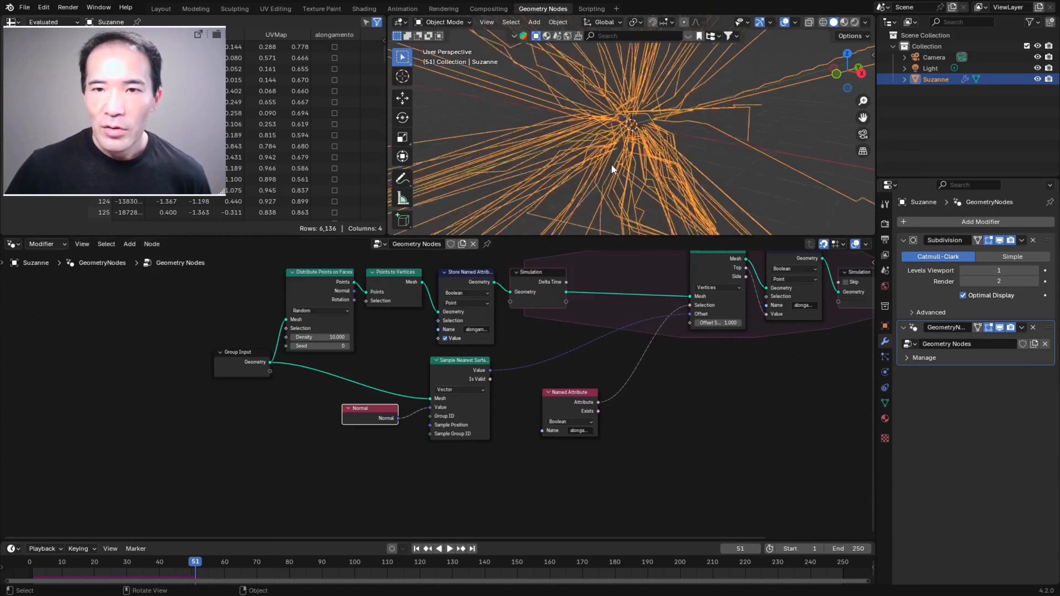
scroll(611, 163, "down", 3)
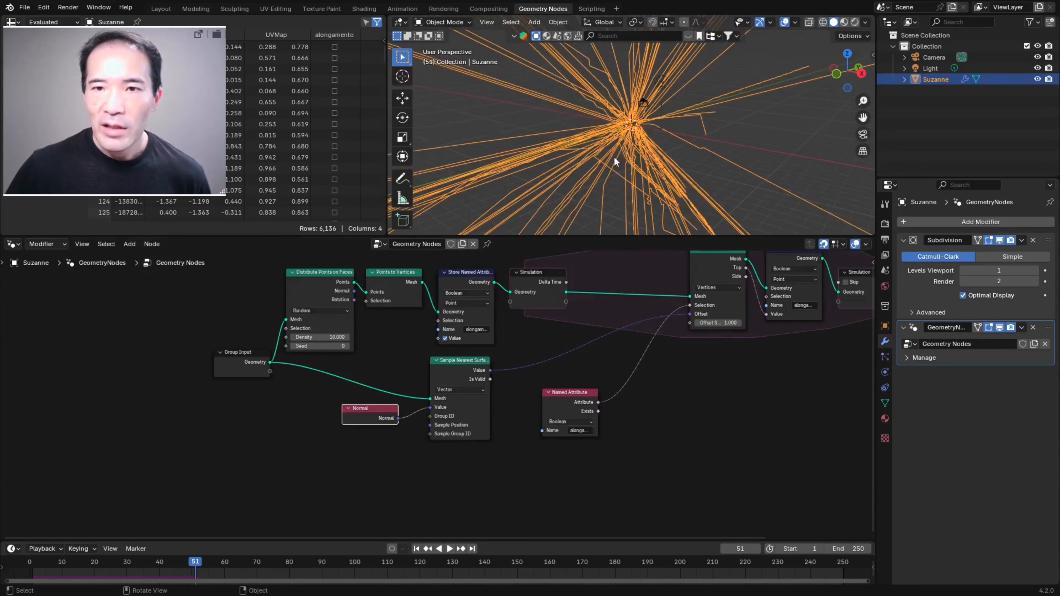
middle_click_drag(614, 157, 644, 146)
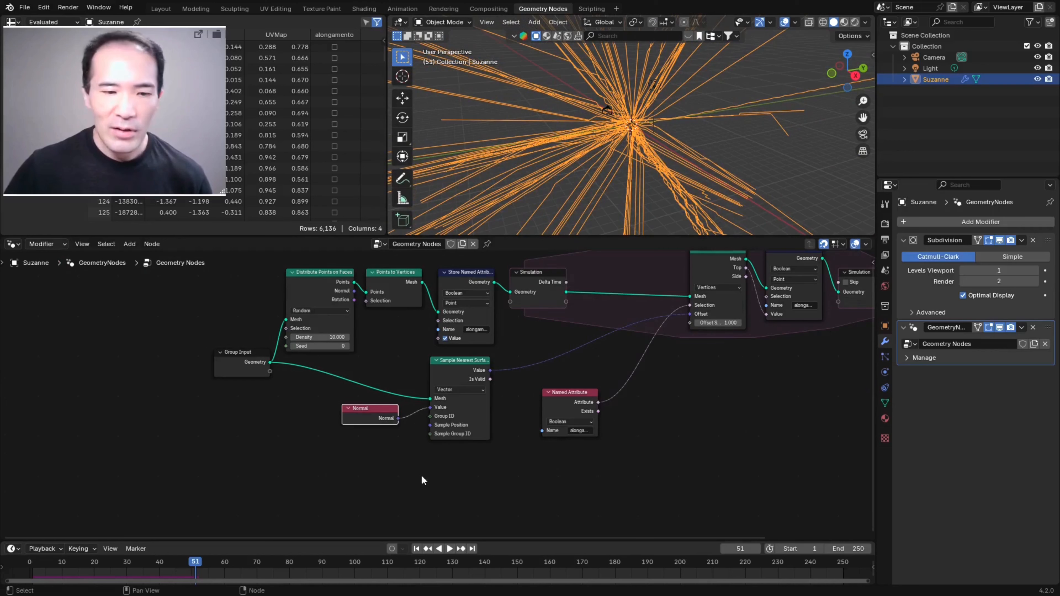
left_click(416, 548)
Add a Vector Math node in the empty area below Extrude Mesh and set its operation to Cross Product
scroll(501, 354, "up", 2)
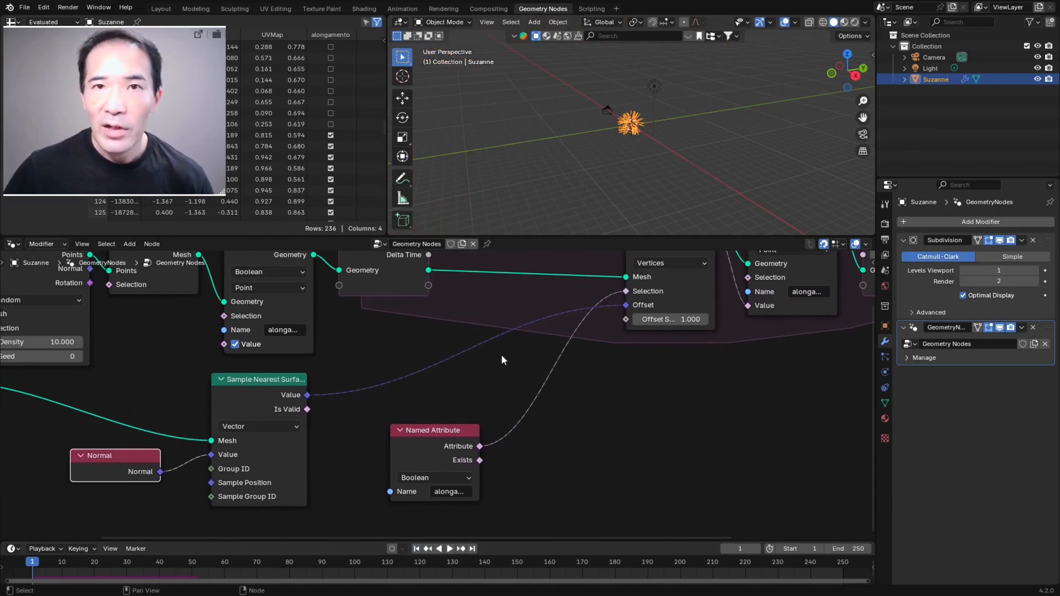
key("ctrl+alt+space")
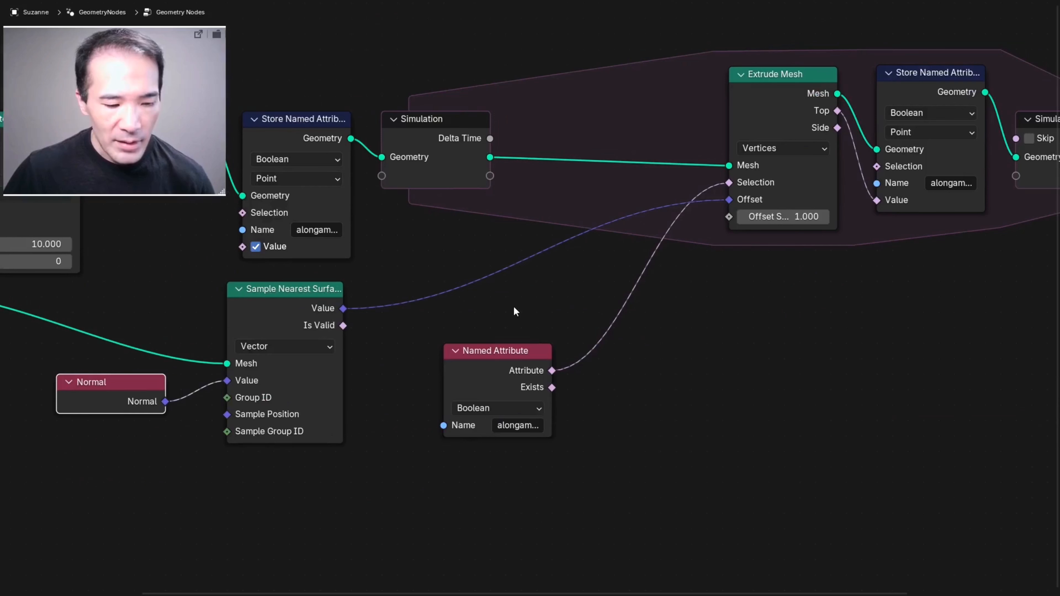
key("shift+a")
left_click(501, 312)
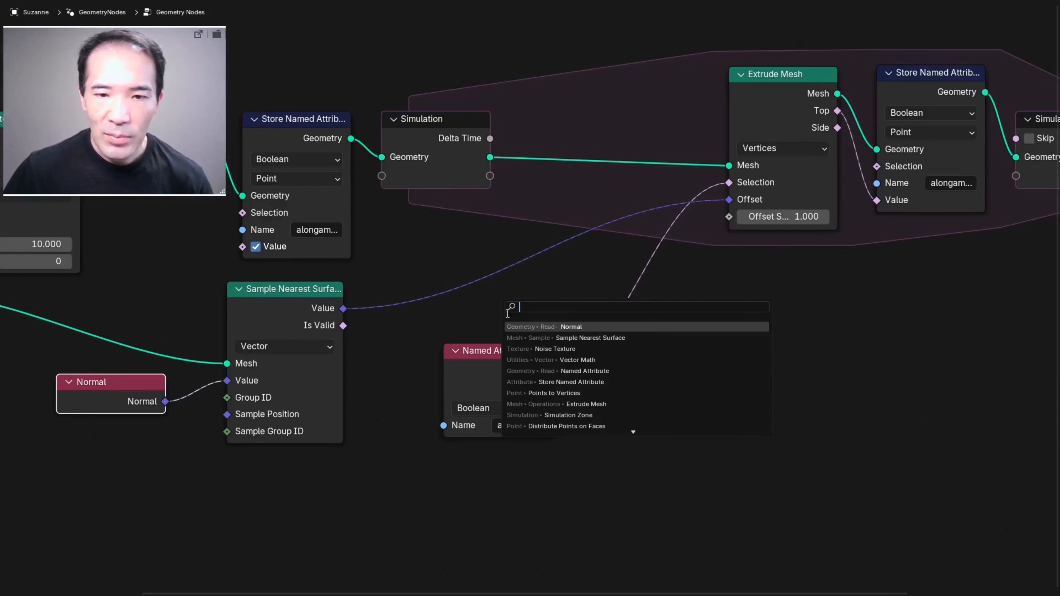
left_click(577, 360)
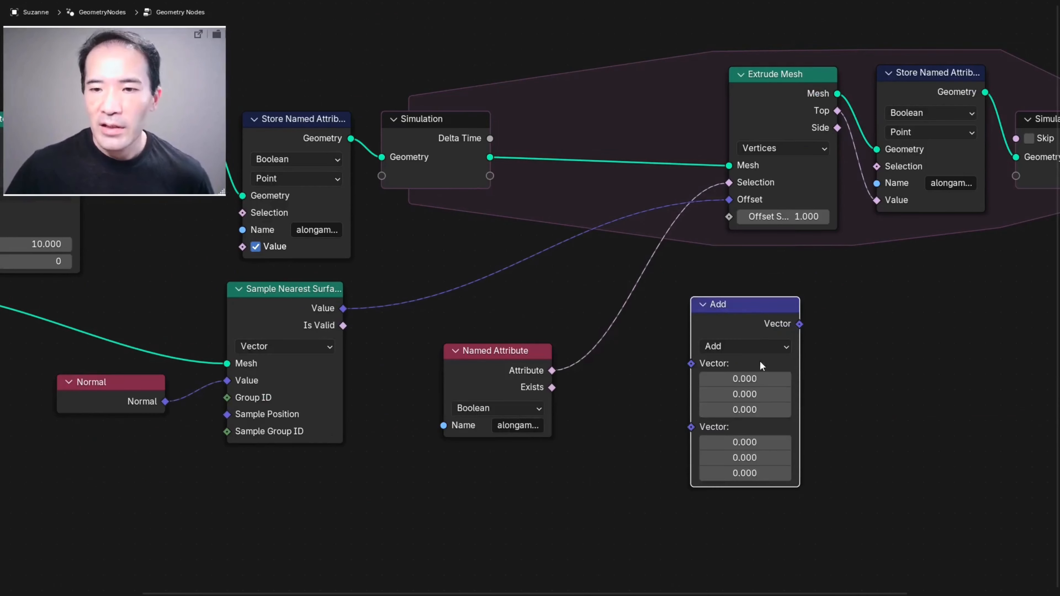
left_click(715, 347)
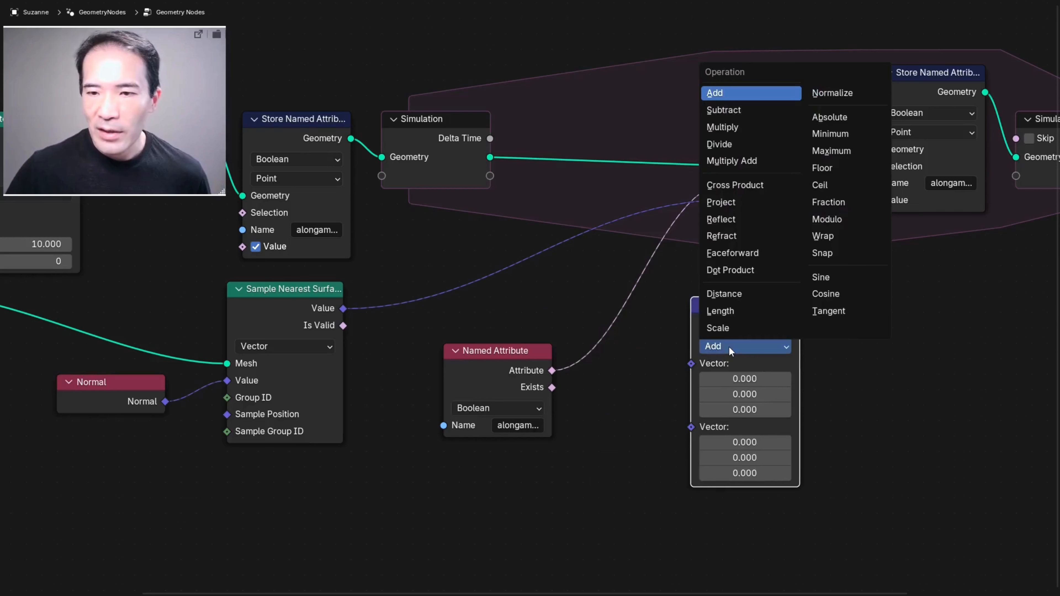
left_click(747, 186)
left_click_drag(768, 317, 752, 317)
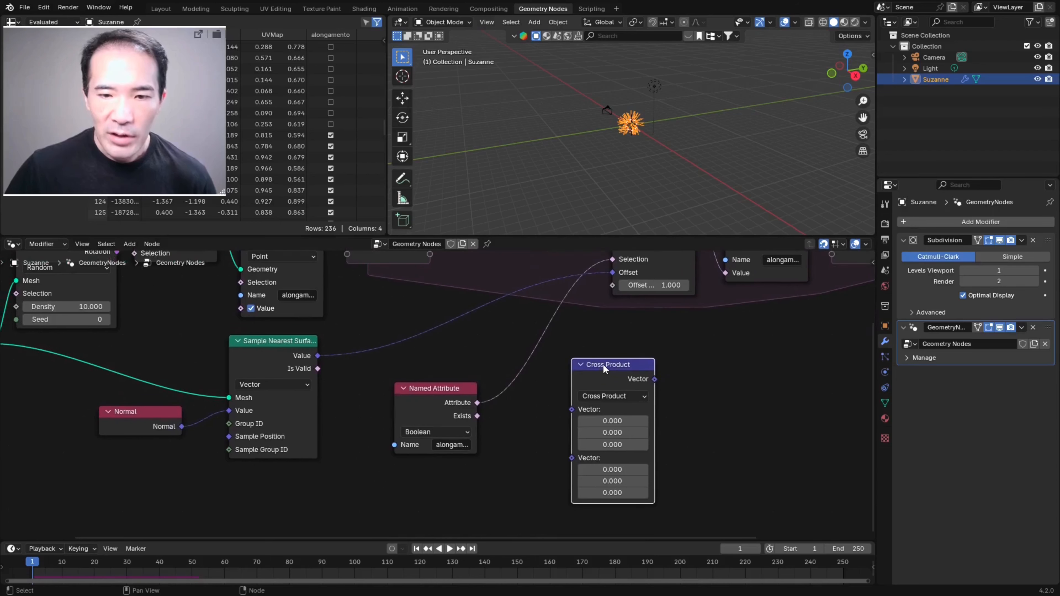
Insert the Cross Product node between Sample Nearest Surface and the Extrude Mesh Offset, with its second vector set to 2.5, 0.4, 1.6
left_click_drag(725, 307, 404, 256)
left_click_drag(365, 317, 371, 317)
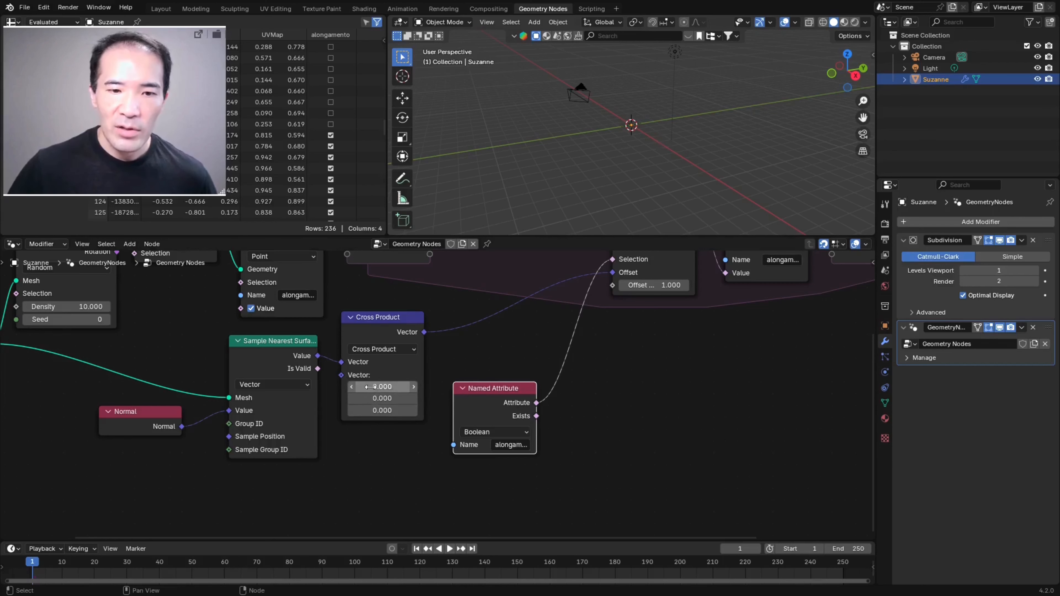
left_click_drag(371, 387, 393, 410)
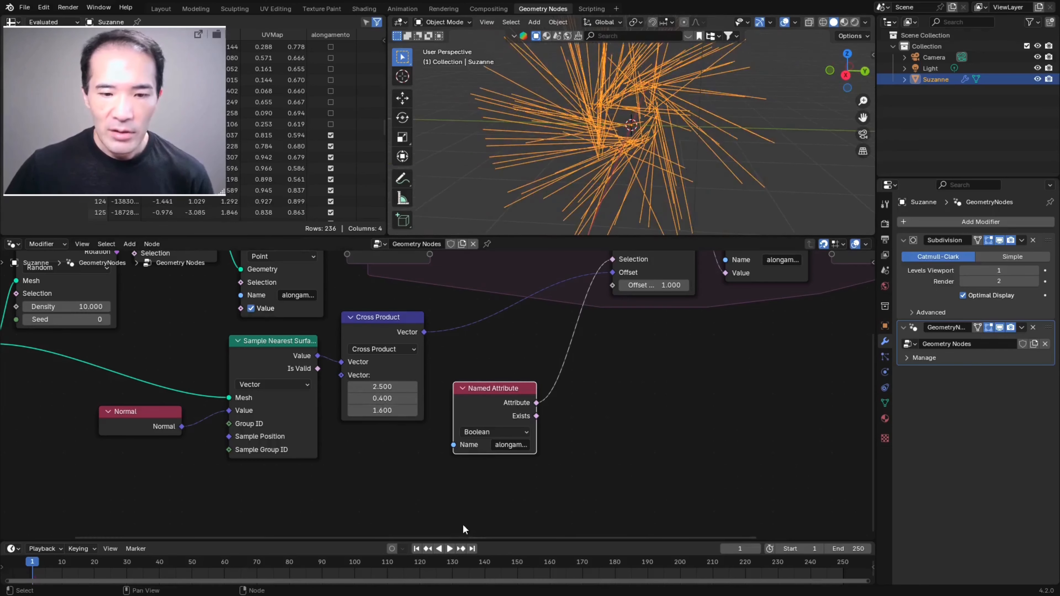
Play the cross product simulation, stop it at about frame 44, examine the strands from several angles and return to the first frame
left_click(449, 548)
key("space")
middle_click_drag(713, 109, 691, 130)
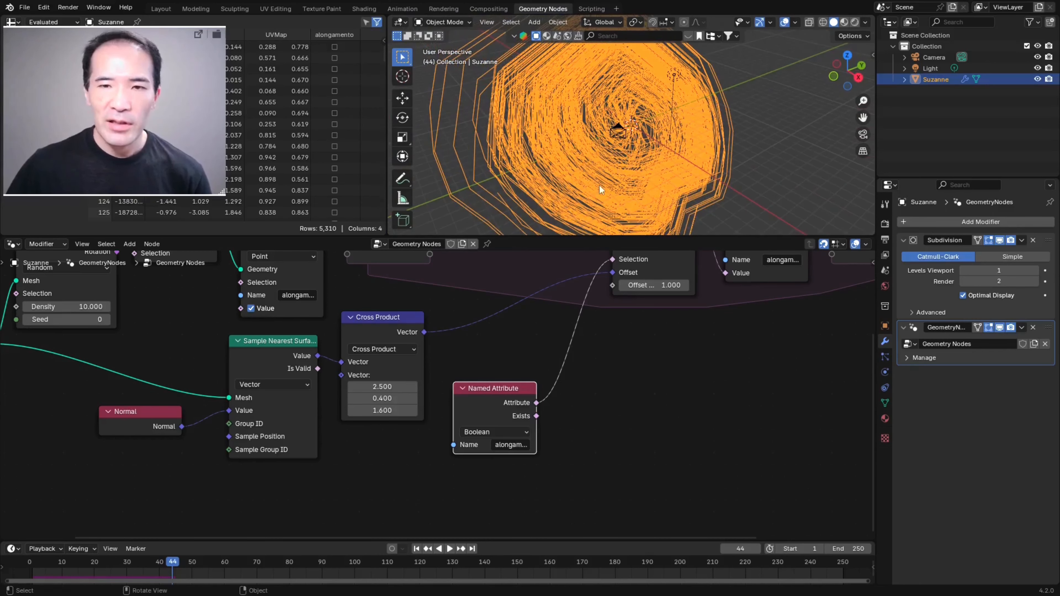
middle_click_drag(600, 186, 737, 85)
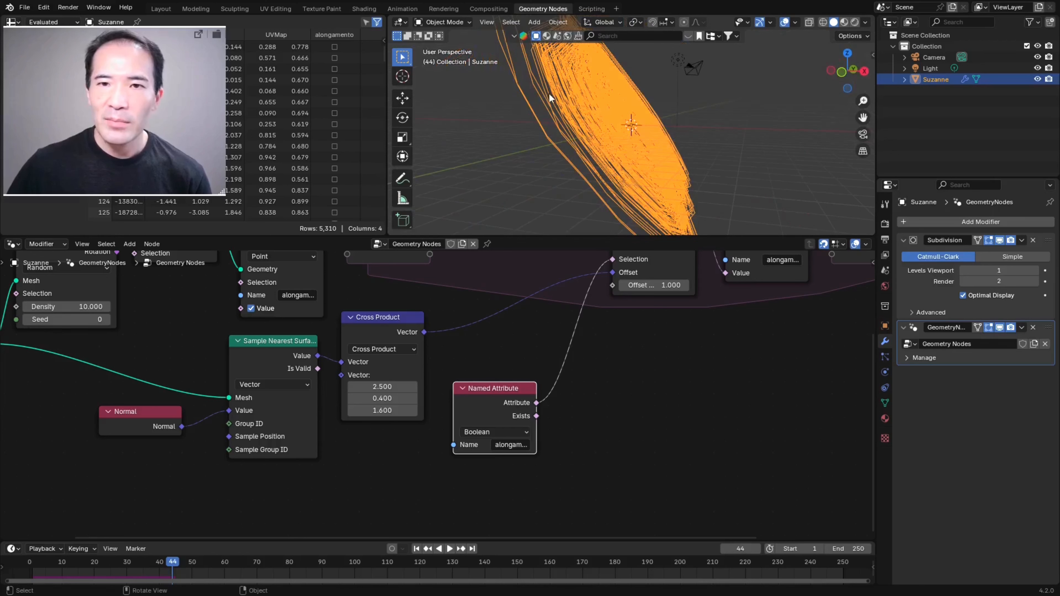
middle_click_drag(482, 121, 633, 96)
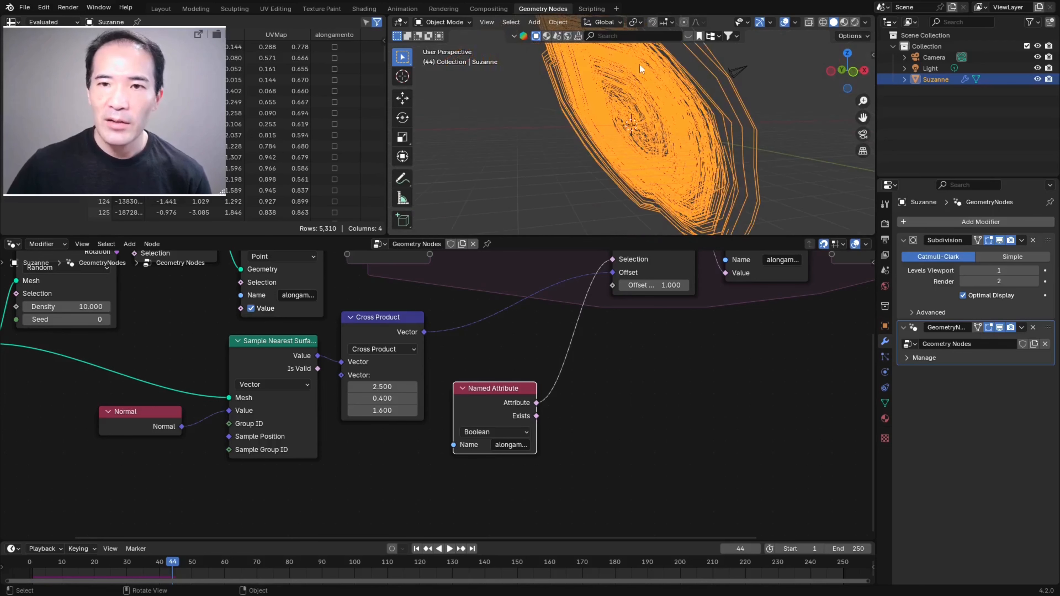
middle_click_drag(710, 160, 598, 139)
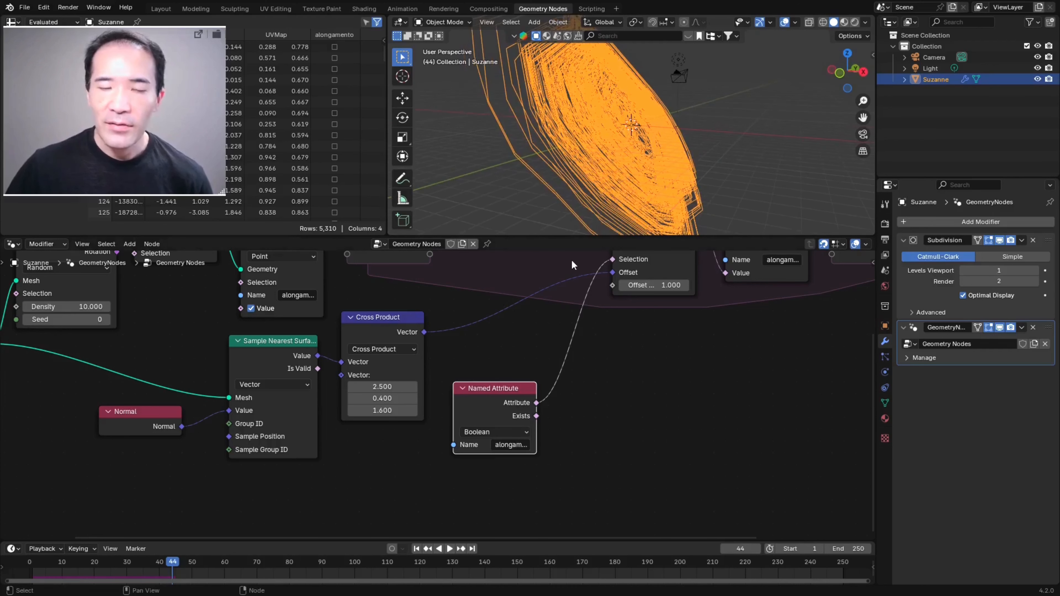
left_click(417, 548)
middle_click_drag(616, 352, 575, 398)
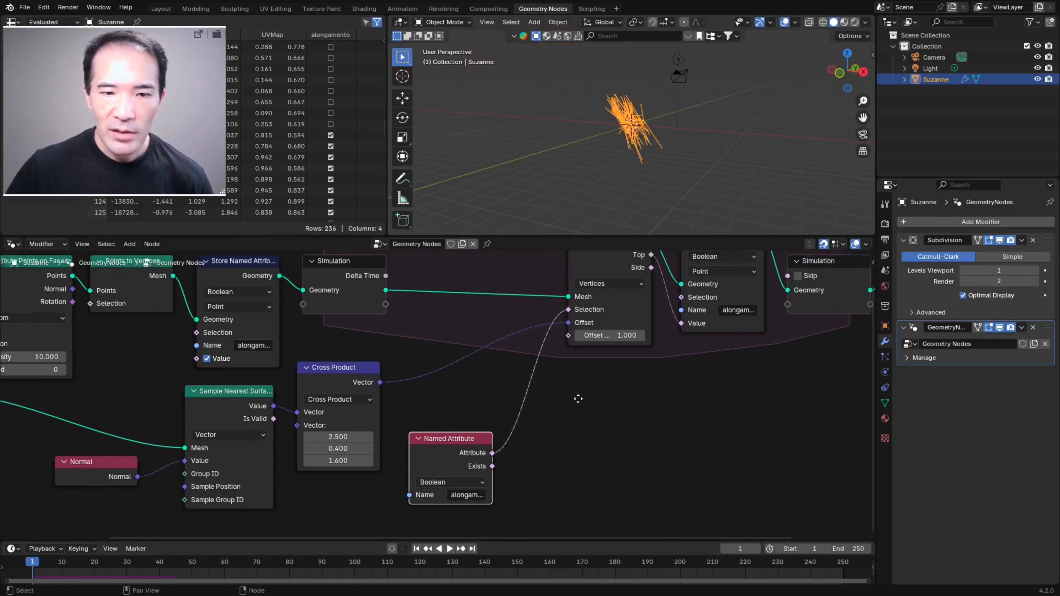
middle_click_drag(486, 292, 461, 339)
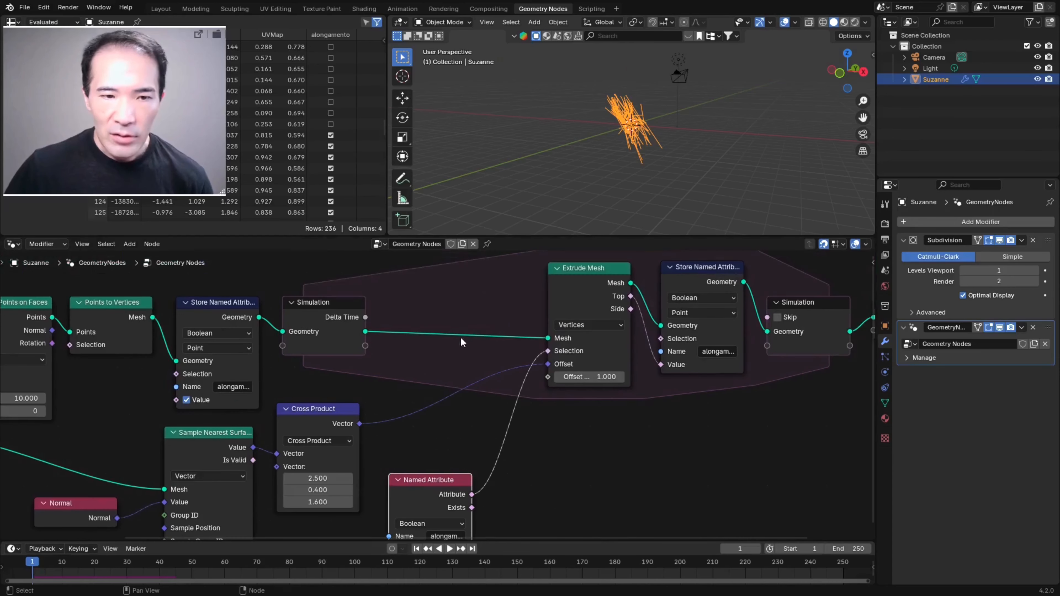
middle_click_drag(508, 310, 452, 338)
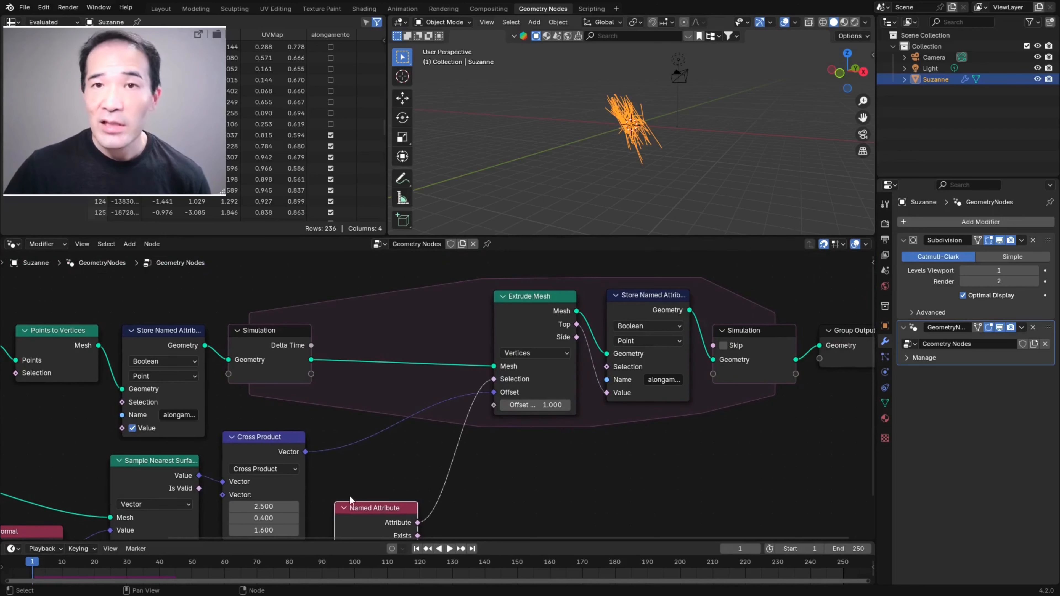
Add a Noise Texture node in the empty area below Sample Nearest Surface
middle_click_drag(561, 415, 617, 256)
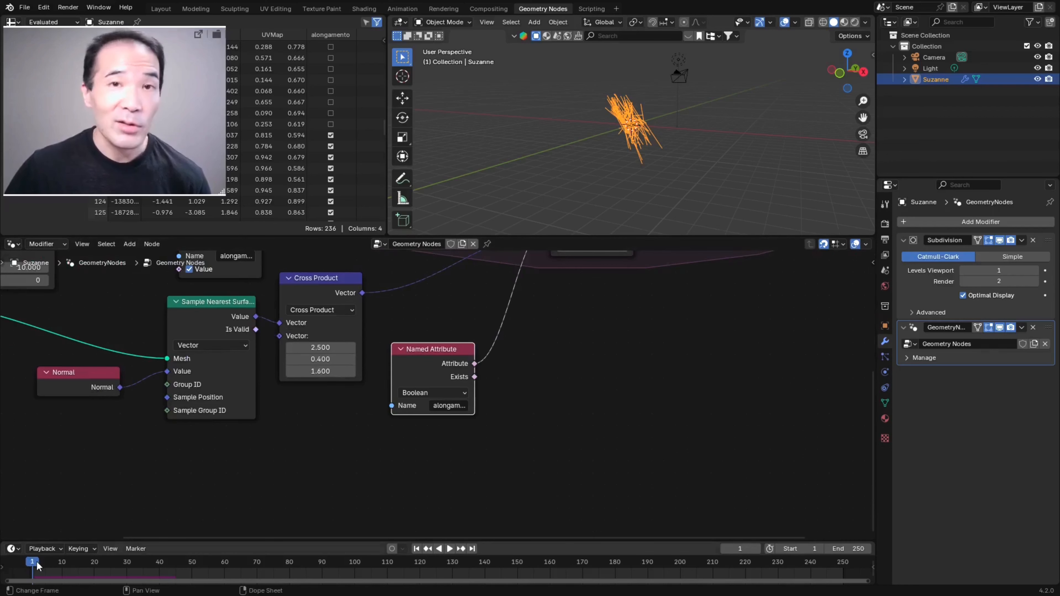
middle_click_drag(563, 396, 566, 439)
middle_click_drag(599, 402, 563, 433)
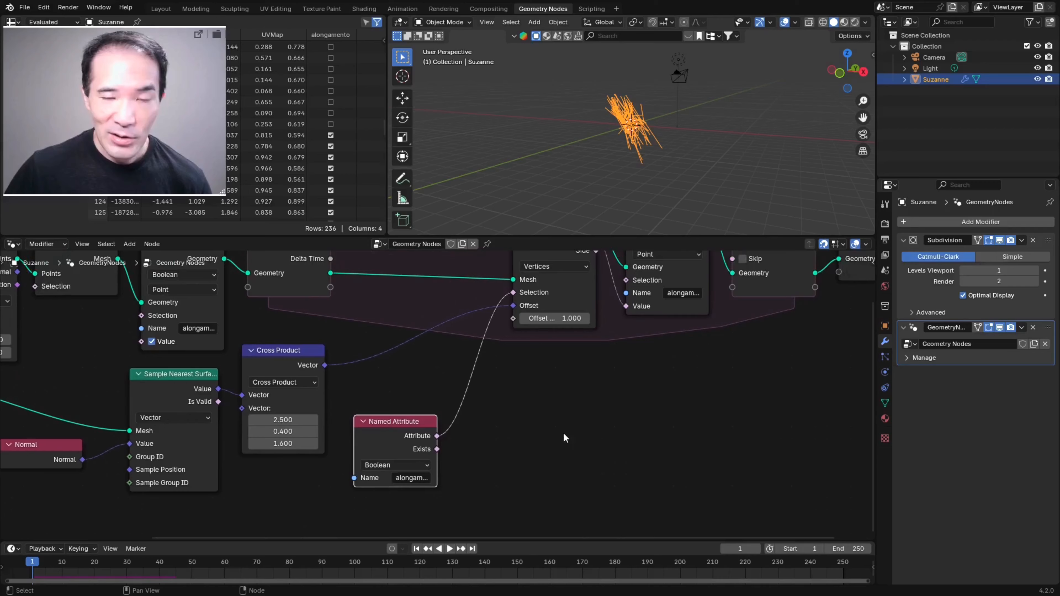
middle_click_drag(506, 405, 366, 440)
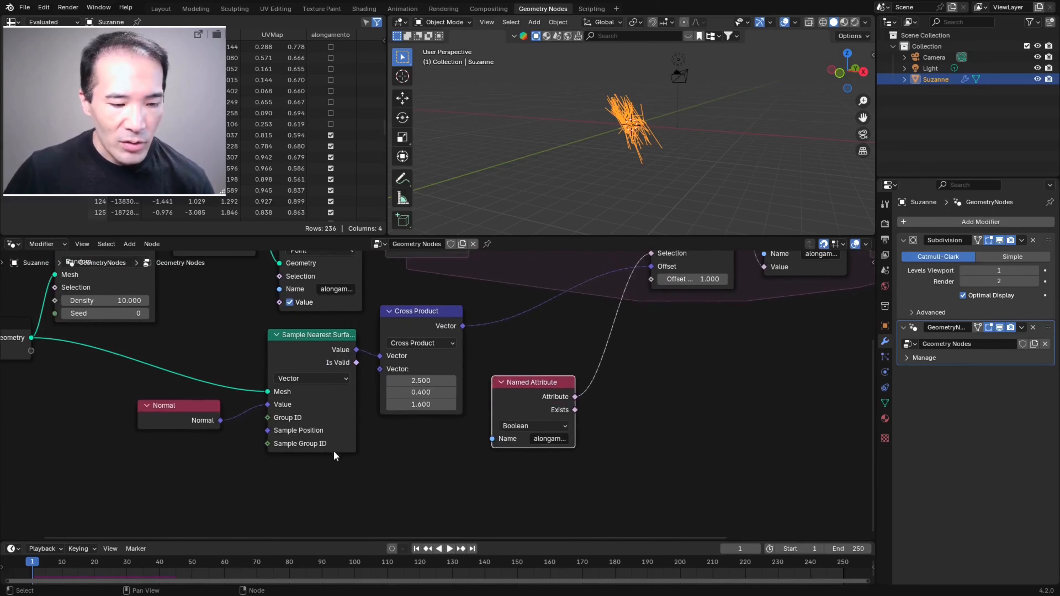
key("ctrl+space")
key("shift+a")
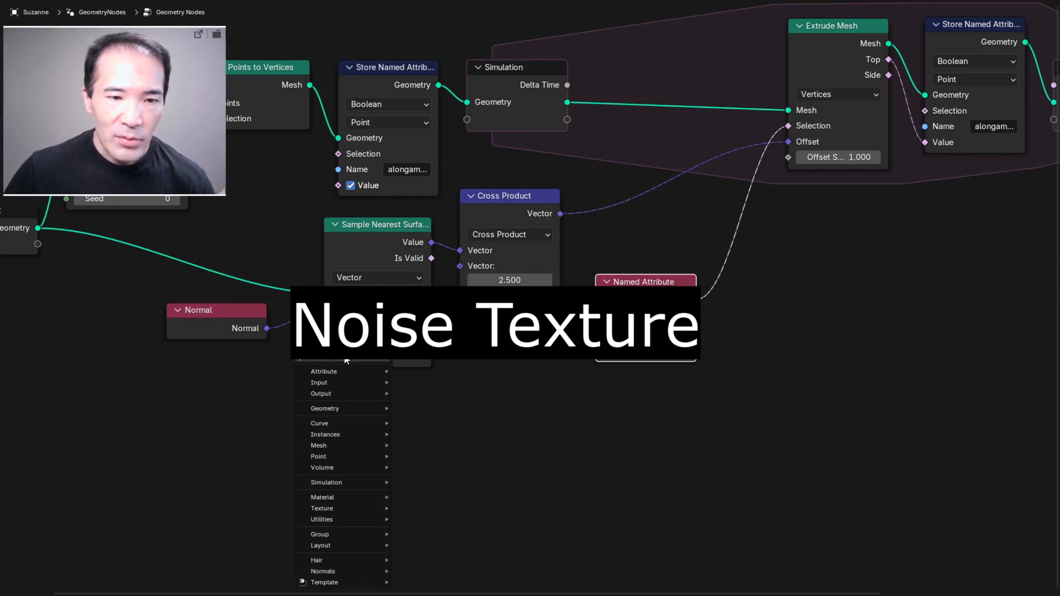
left_click(347, 360)
type("noise")
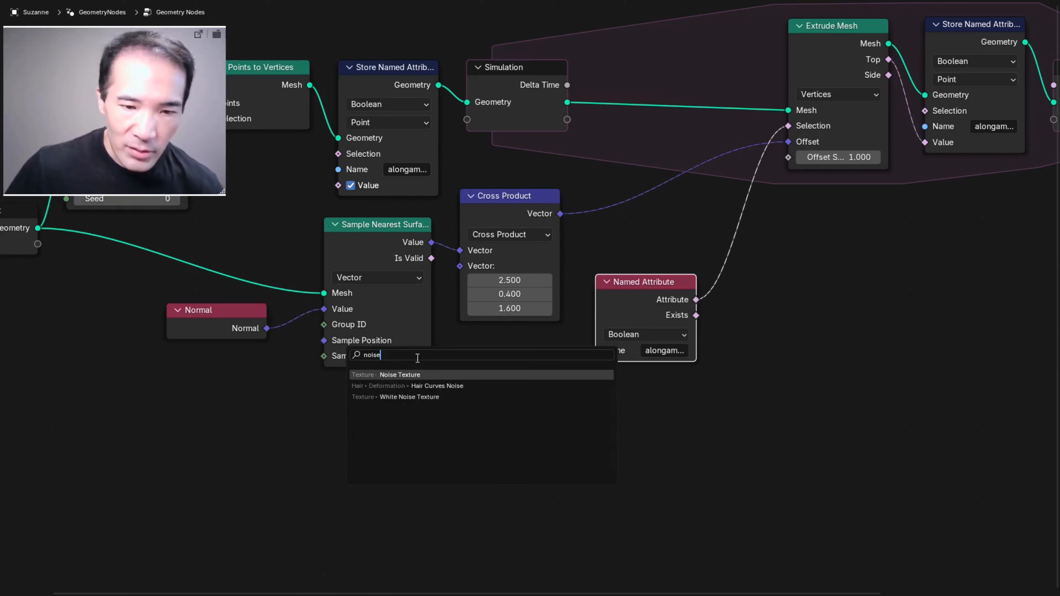
key("Return")
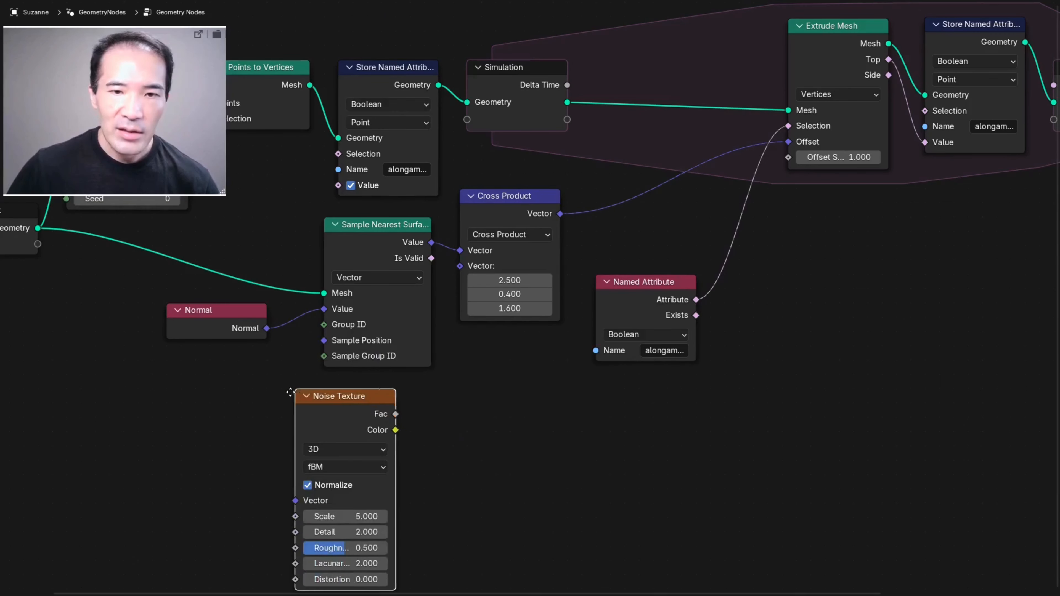
left_click(430, 373)
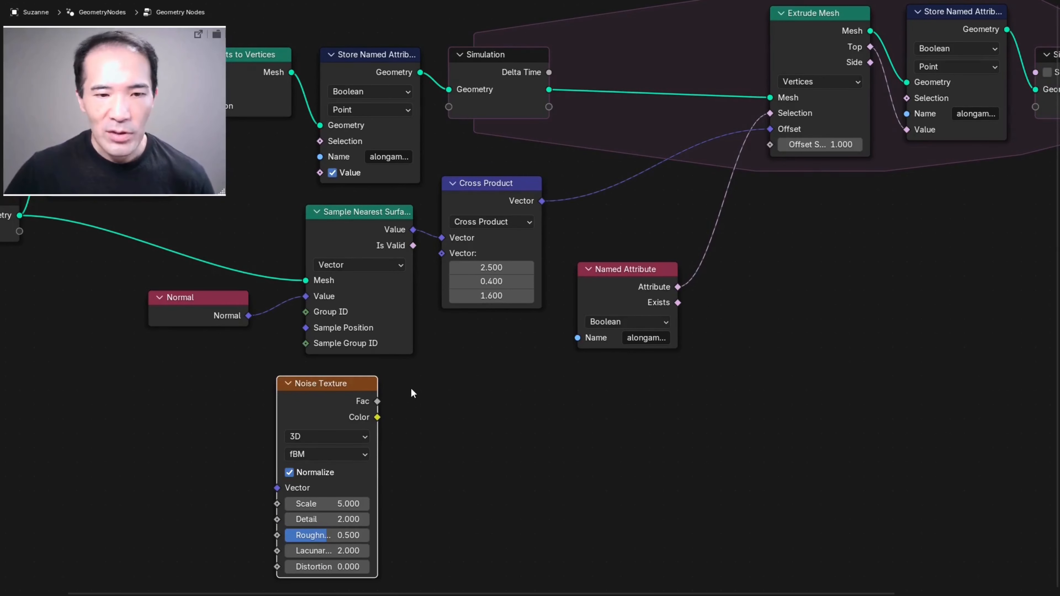
Connect the Noise Texture Color output to the second Vector input of the Cross Product node
middle_click_drag(398, 373, 407, 338)
scroll(367, 348, "up", 1)
middle_click_drag(487, 340, 463, 367)
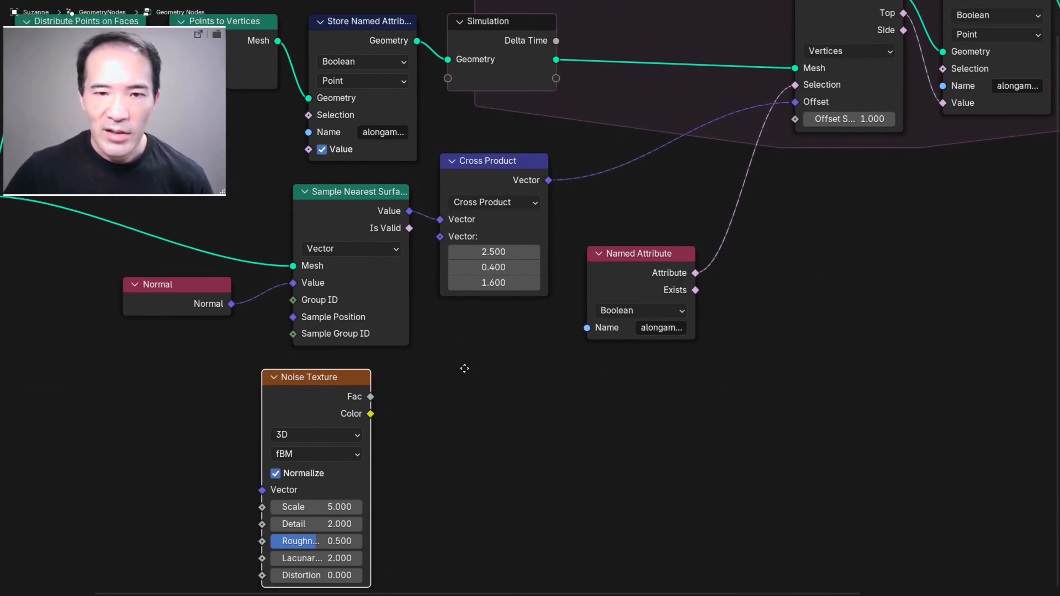
key("ctrl+space")
left_click_drag(359, 447, 400, 340)
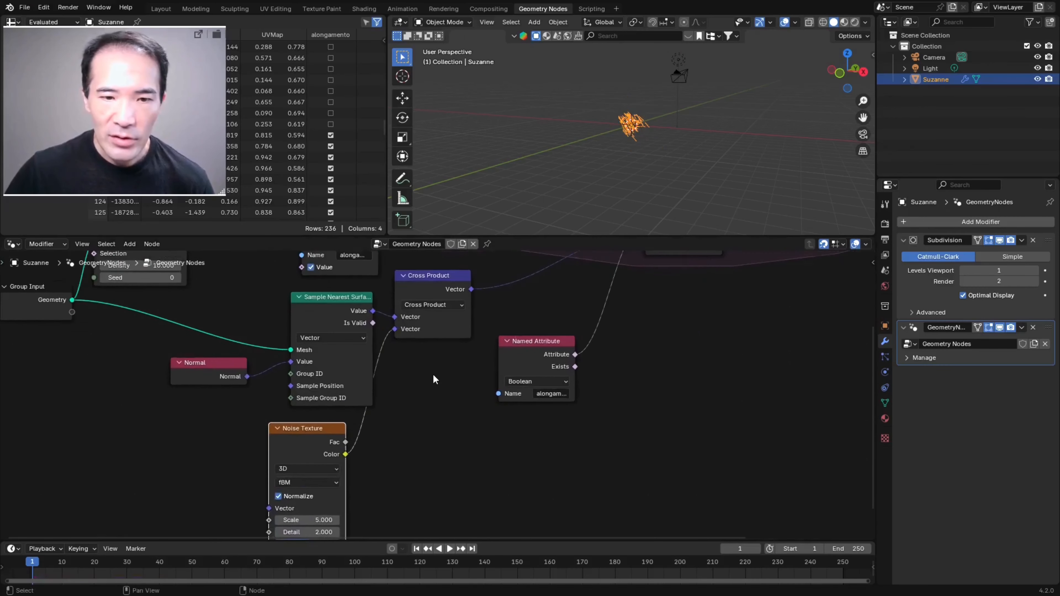
scroll(433, 374, "up", 3)
mouse_move(486, 295)
left_mouse_down()
mouse_move(455, 375)
mouse_move(470, 388)
mouse_move(496, 337)
mouse_move(504, 344)
mouse_move(484, 334)
mouse_move(487, 293)
left_mouse_up()
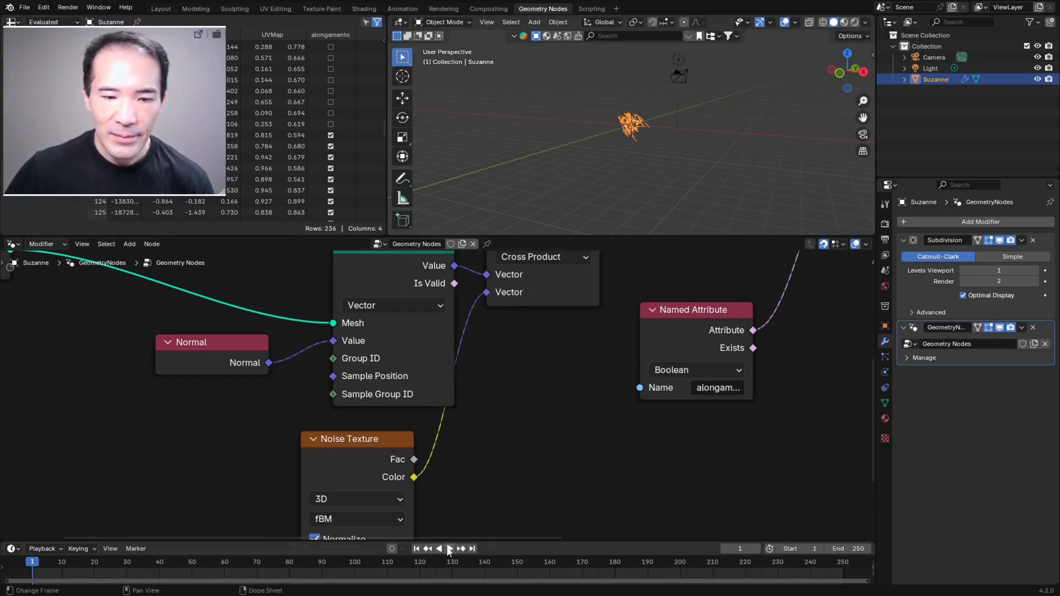
Play the noise-driven simulation, stop it at about frame 40 and examine the strands from several angles
left_click(448, 549)
middle_click_drag(664, 133, 631, 157)
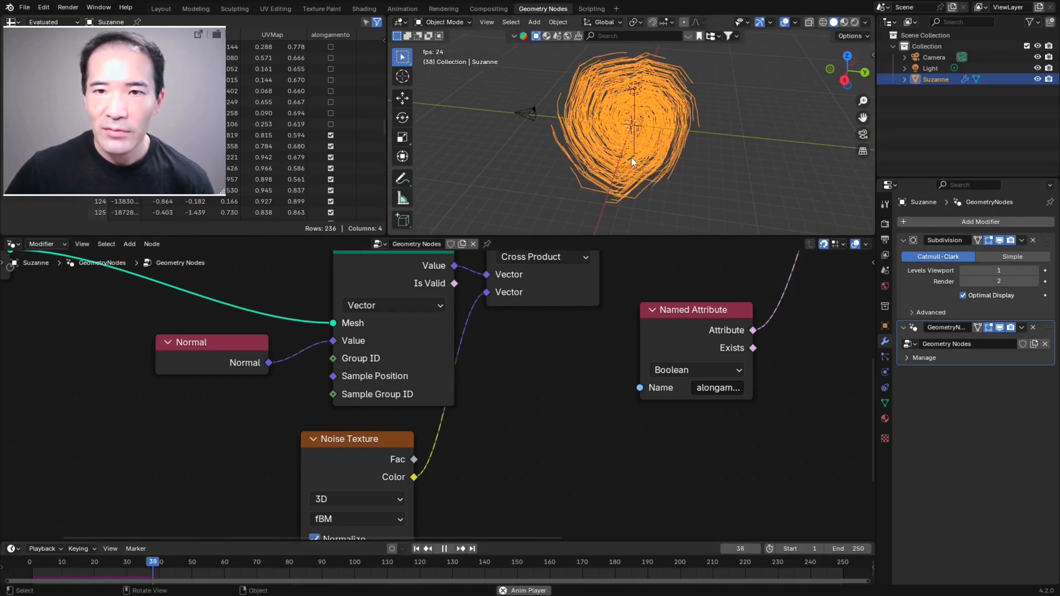
key("space")
middle_click_drag(589, 188, 664, 167)
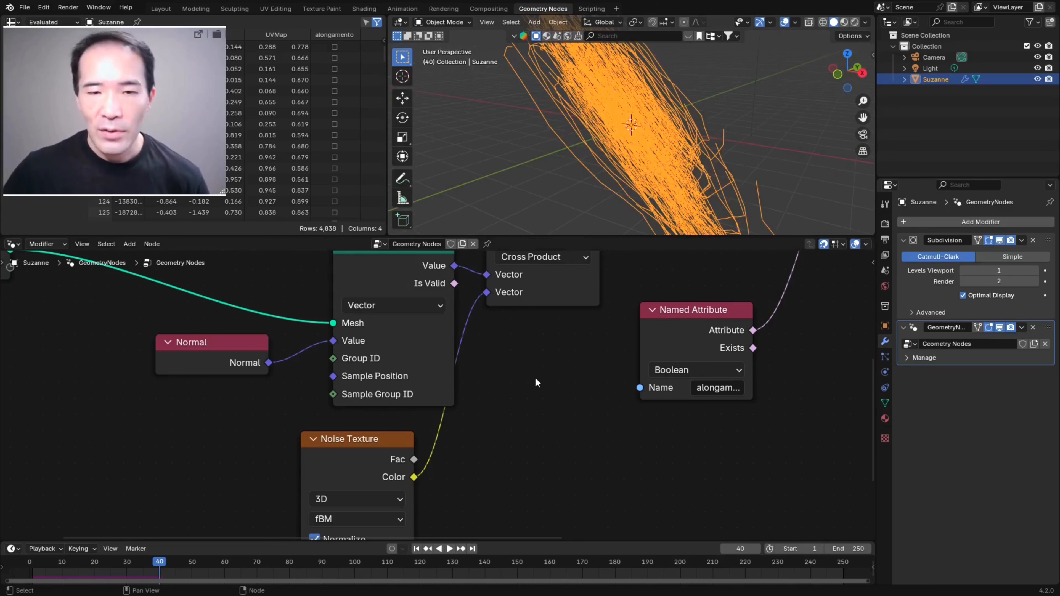
Duplicate the Cross Product node, set the copy to Subtract and insert it between the Noise Texture Color and the Cross Product
middle_click_drag(535, 377, 475, 370, "ctrl")
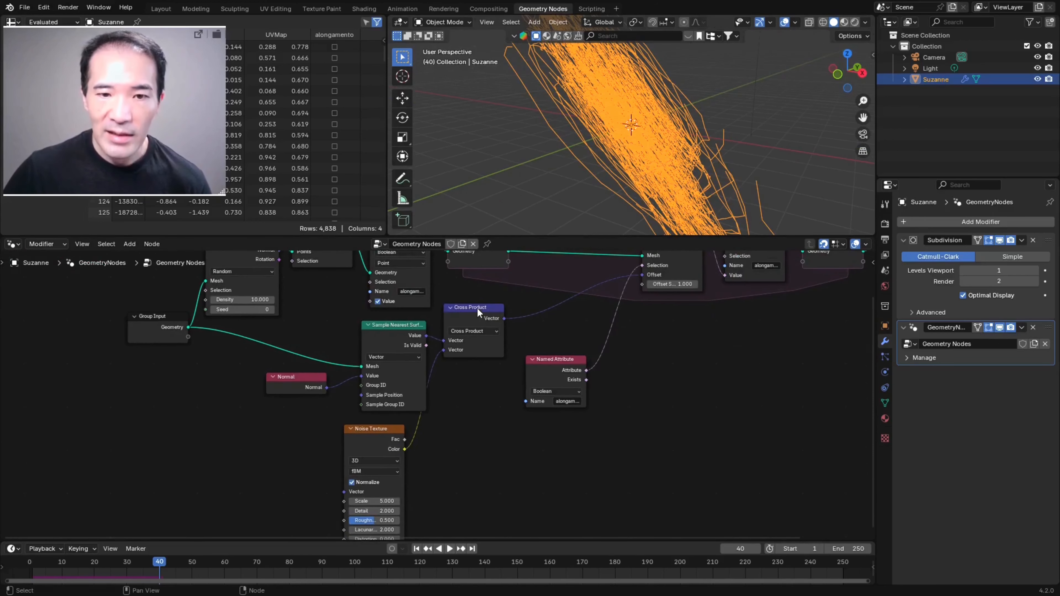
left_click(476, 308)
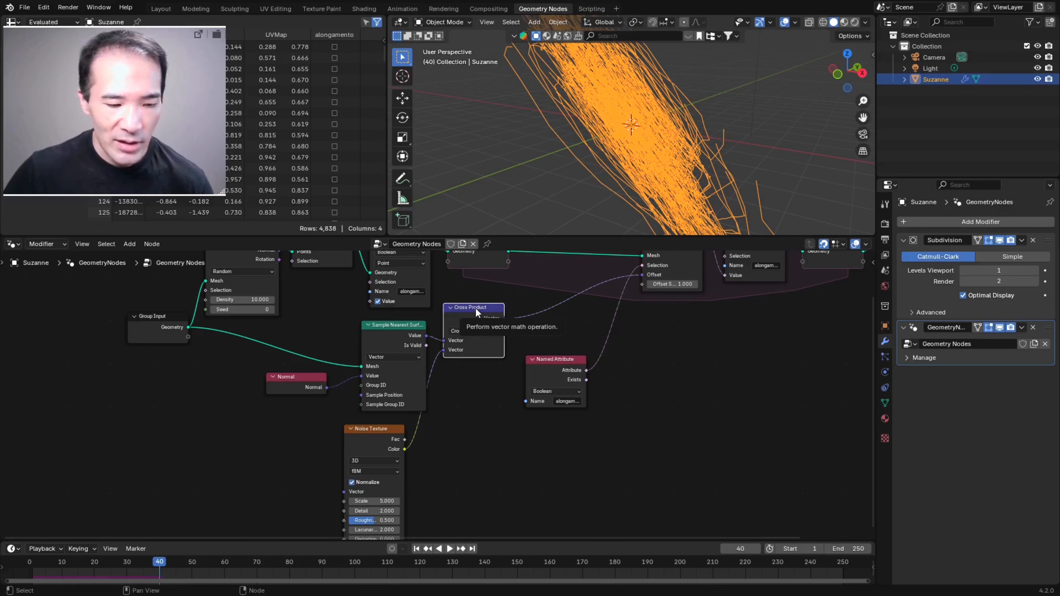
key("shift+d")
left_click(485, 389)
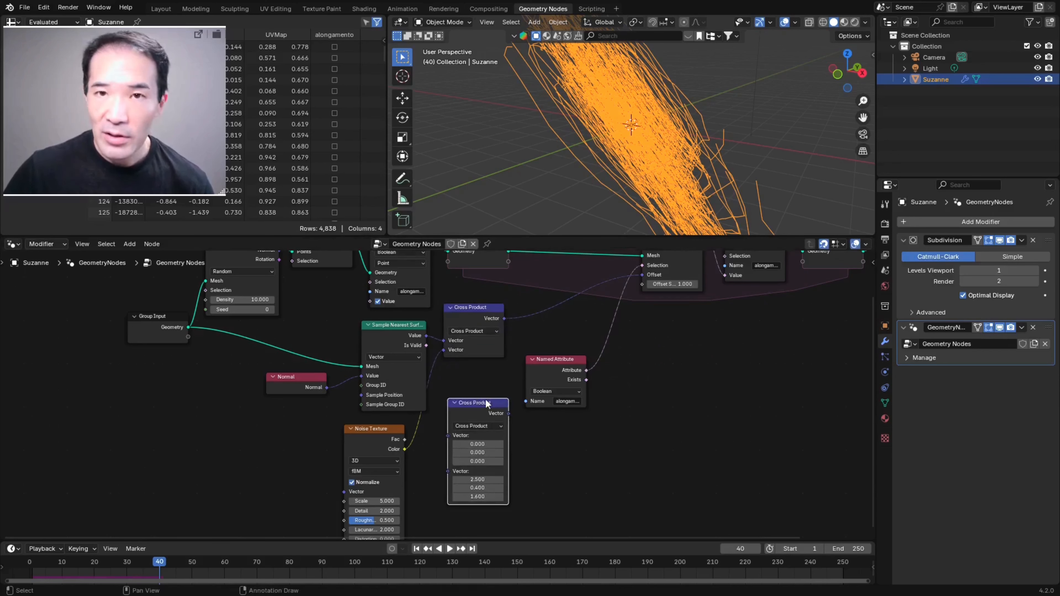
left_click(479, 426)
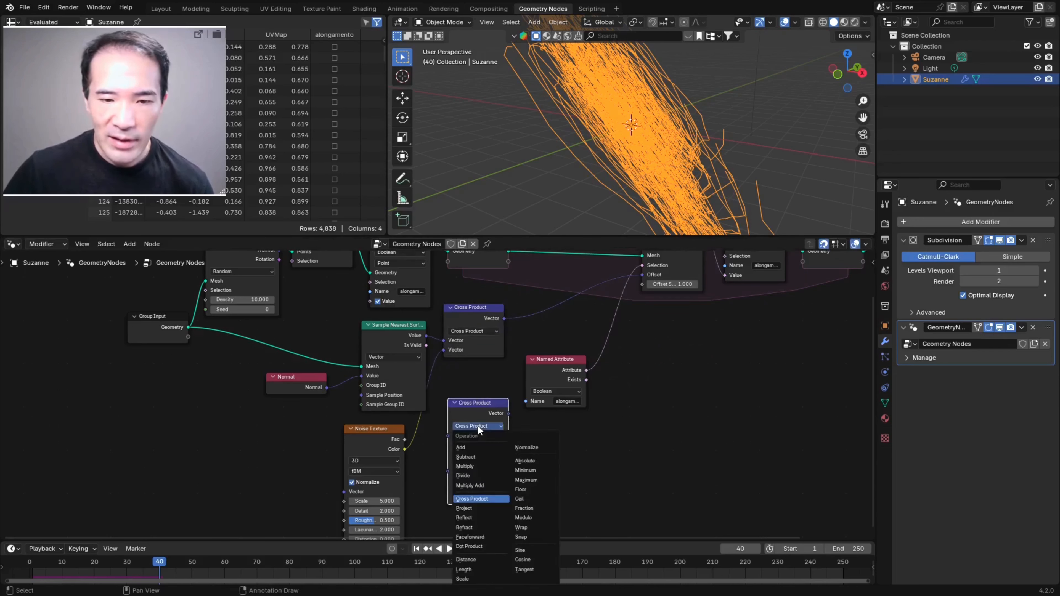
left_click(476, 457)
left_click_drag(475, 459, 450, 476)
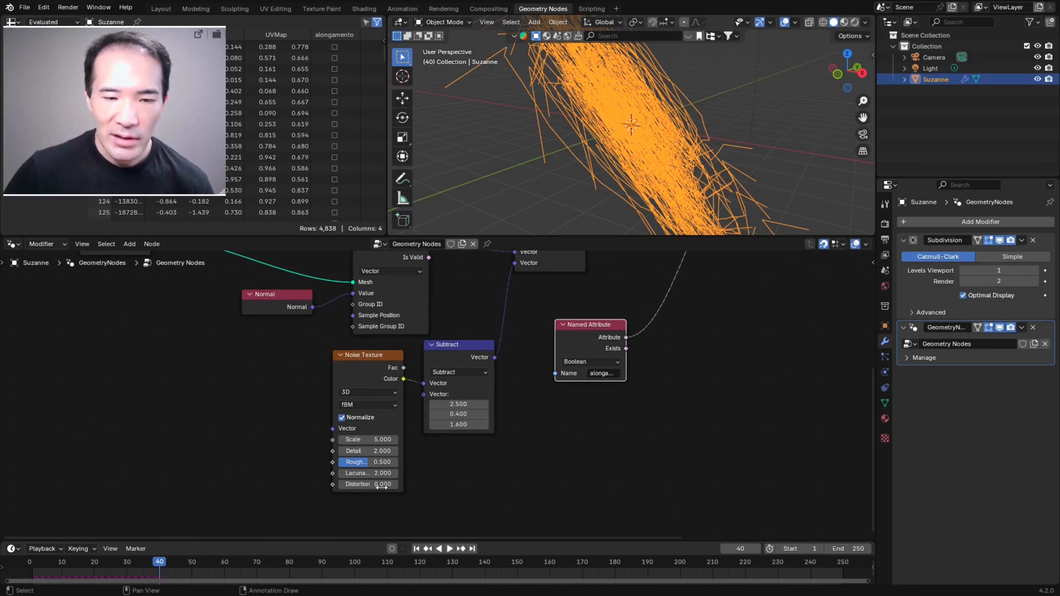
Return to the first frame and set all three components of the Subtract node's second vector to 0.5
left_click(418, 550)
mouse_move(458, 404)
left_mouse_down()
mouse_move(438, 404)
mouse_move(486, 415)
mouse_move(453, 415)
left_mouse_up()
scroll(522, 412, "up", 2)
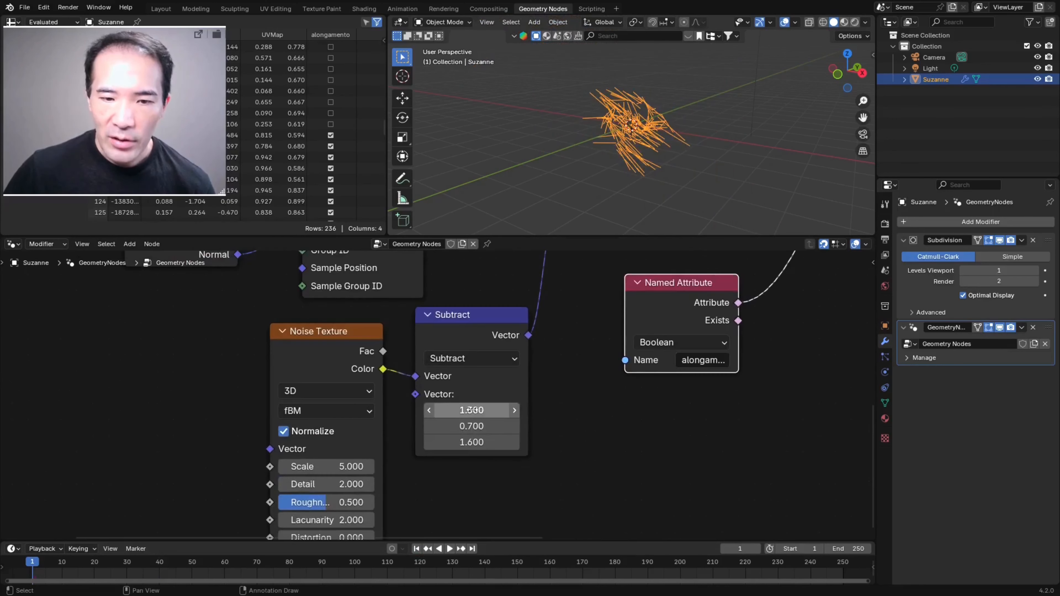
left_click_drag(472, 410, 488, 396)
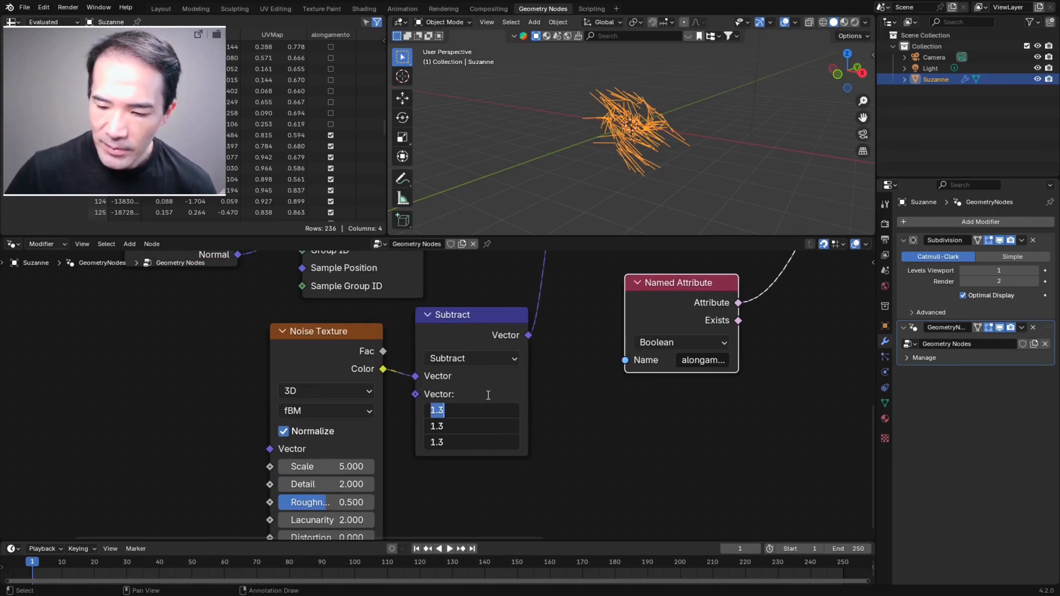
type(".5")
key("Return")
Play the simulation with the centred noise, stop it at about frame 190 and examine the strands from different angles
left_click(450, 551)
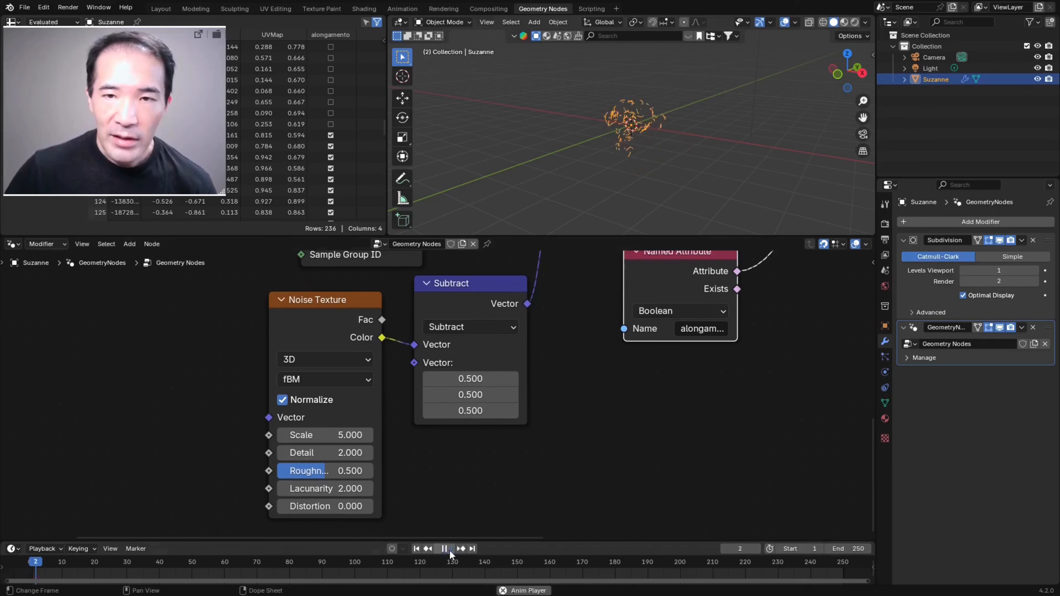
middle_click_drag(738, 158, 716, 164)
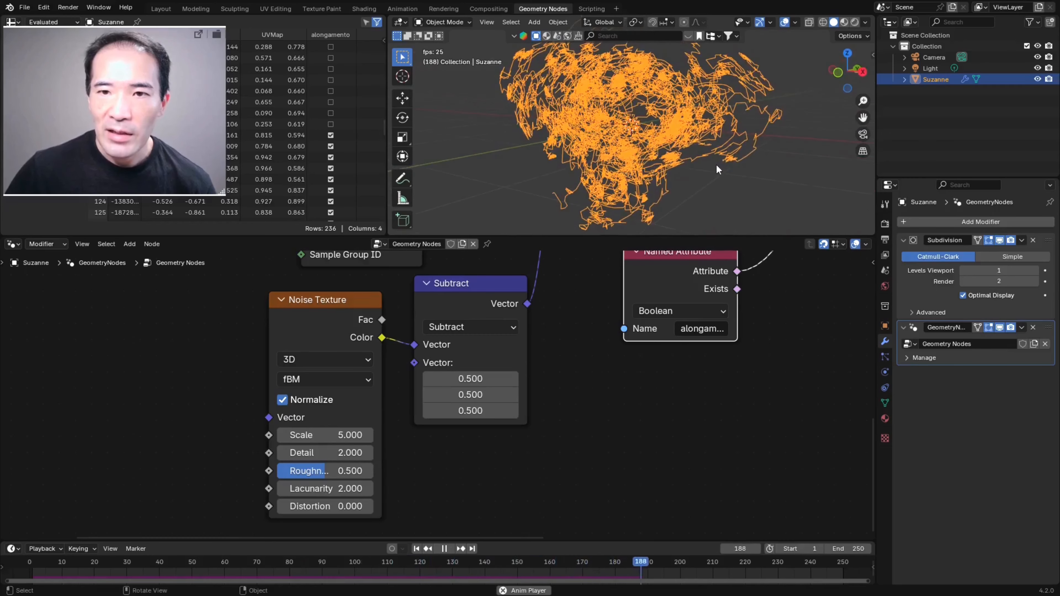
key("space")
middle_click_drag(669, 188, 674, 156)
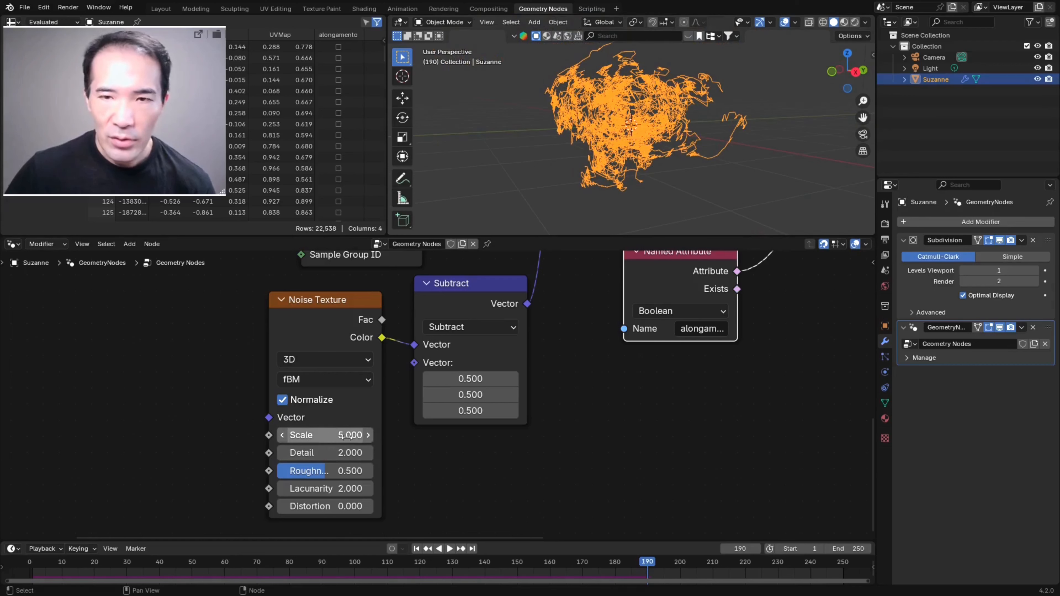
Set the Noise Texture Scale to 1 and return to the first frame
left_click(343, 437)
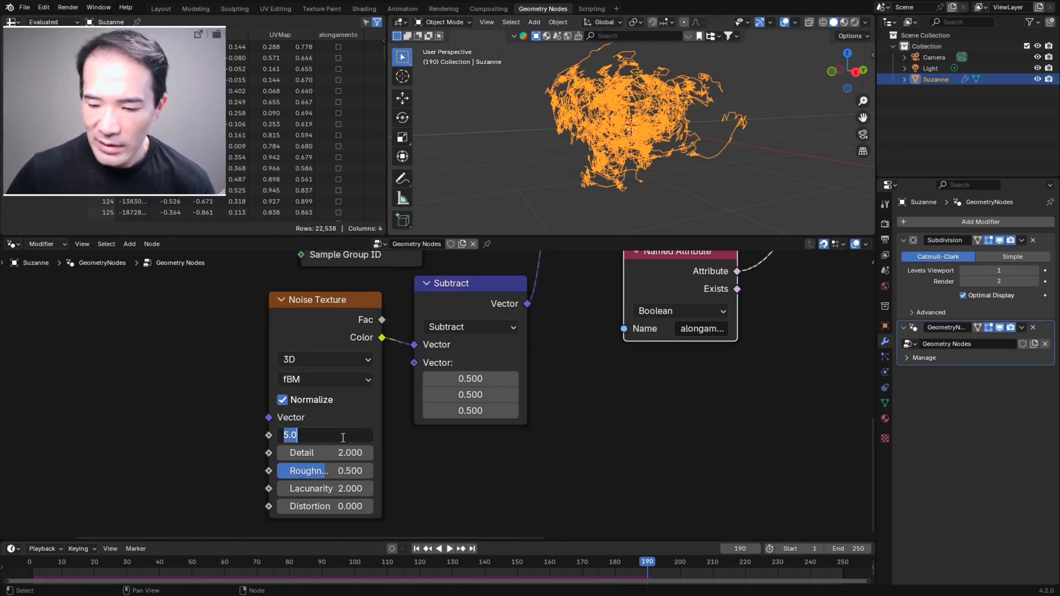
type("1")
key("Return")
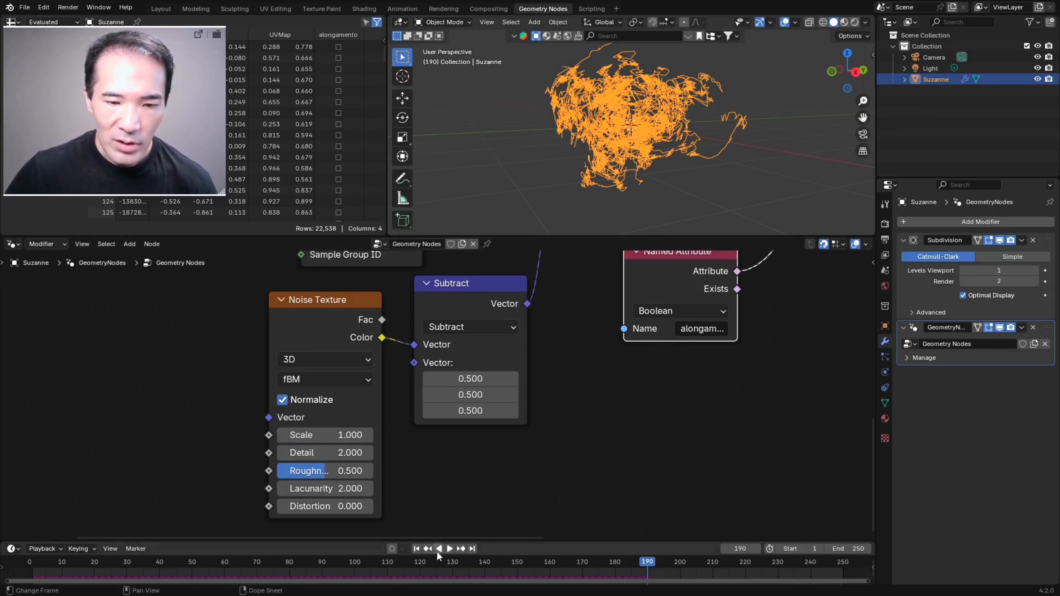
left_click(416, 549)
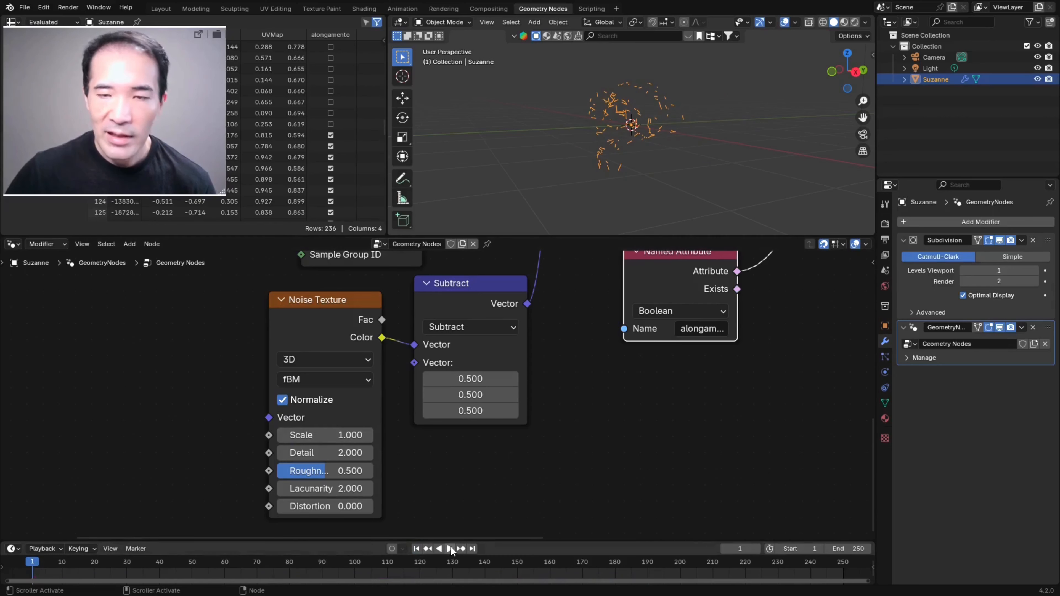
Play the simulation with the larger noise pattern, stop it at about frame 130 and orbit around the strands
left_click(449, 548)
middle_click_drag(570, 184, 637, 171)
key("space")
middle_click_drag(688, 108, 623, 147)
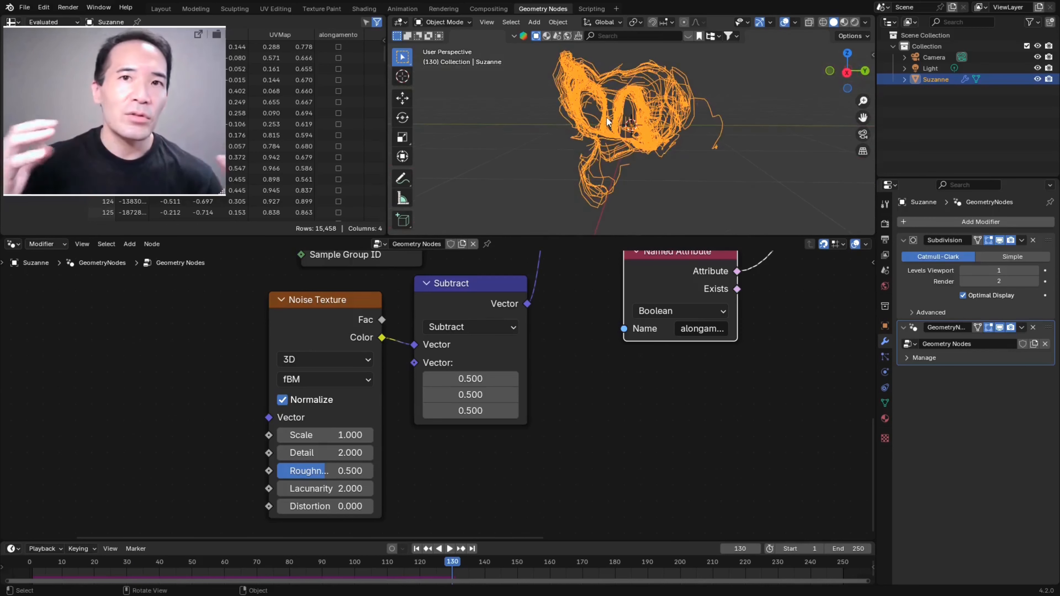
middle_click_drag(603, 133, 677, 164)
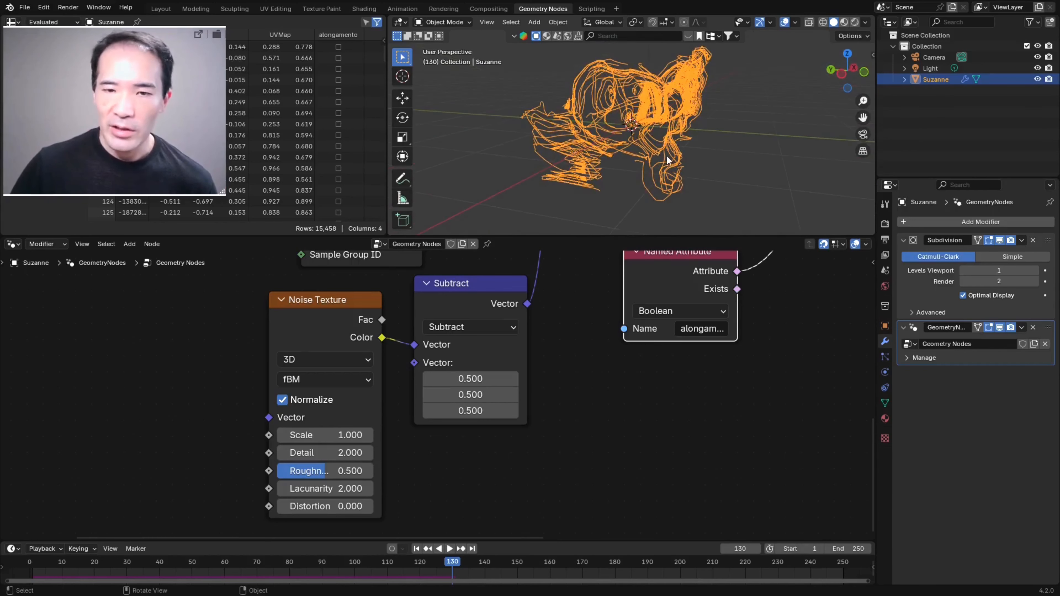
Set the Offset Scale of the Extrude Mesh node to 0.3
middle_click_drag(570, 326, 570, 295, "ctrl")
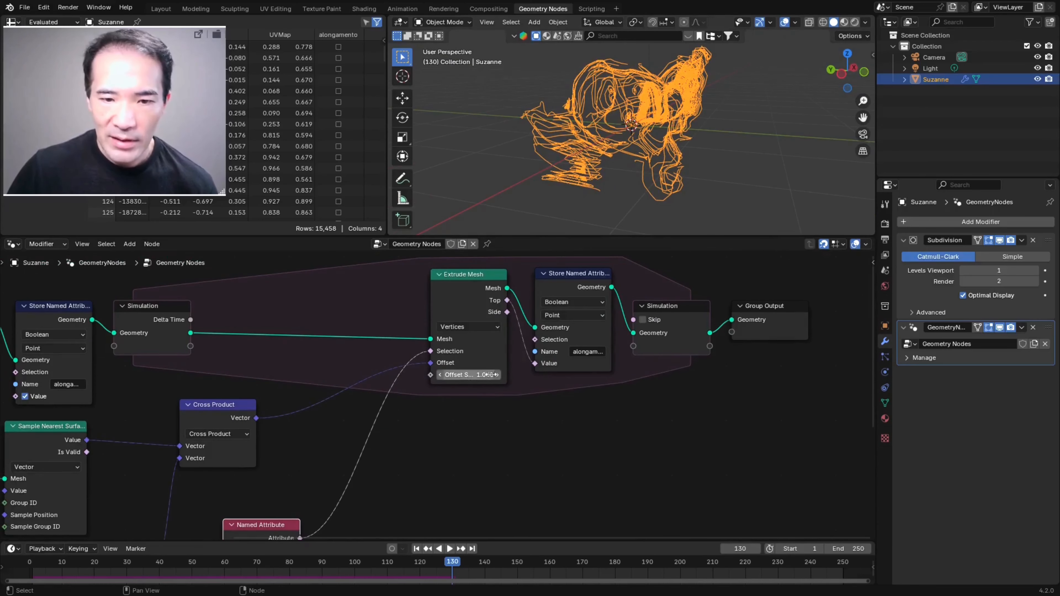
left_click(476, 375)
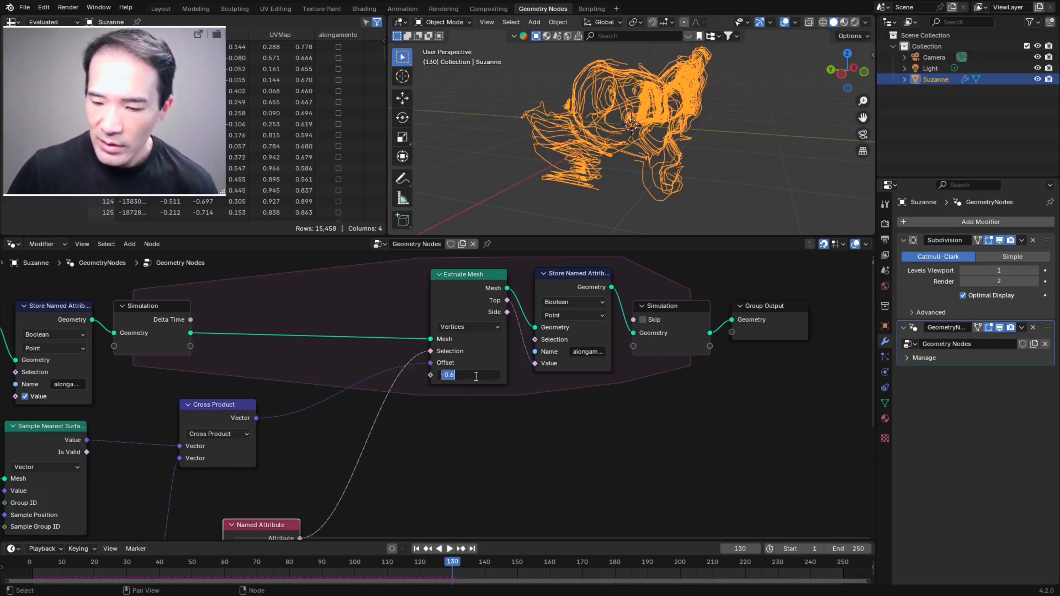
type("0.3")
key("Return")
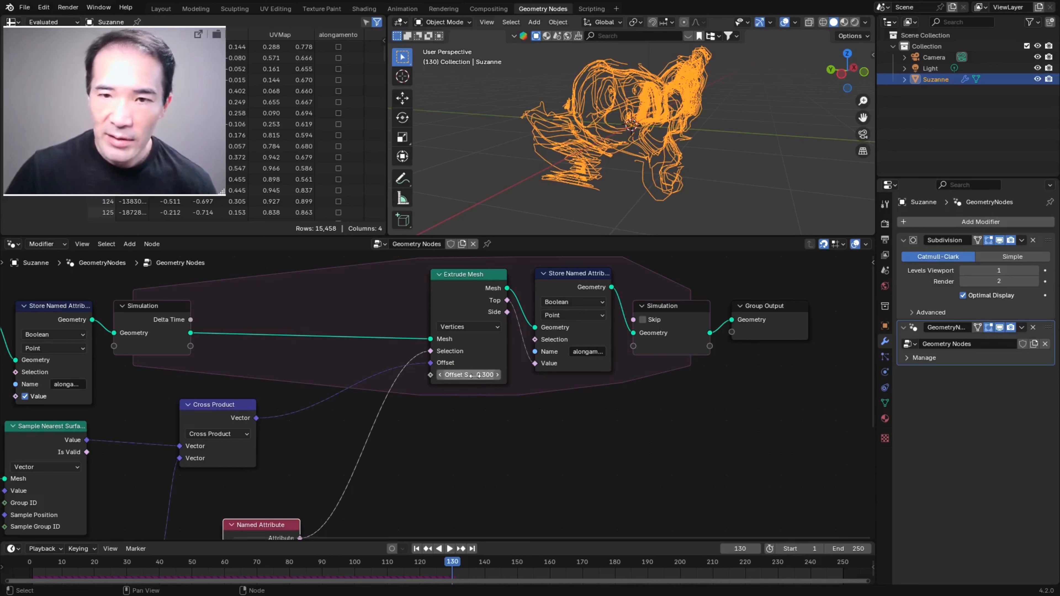
Replay the simulation from the first frame with the shorter extrusions, examine the strands while orbiting, and stop at about frame 201
left_click(416, 549)
left_click(450, 549)
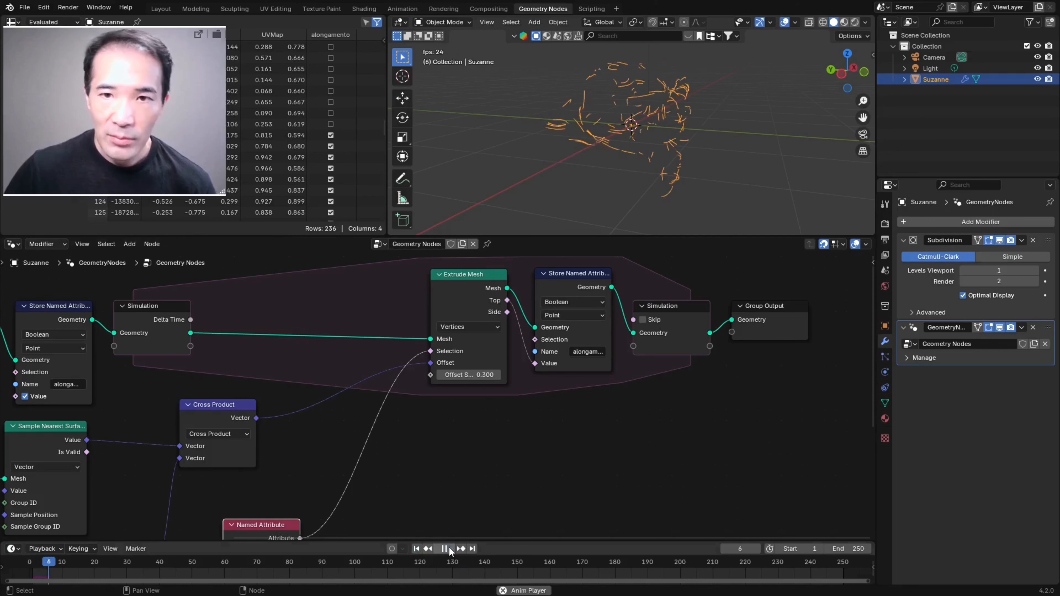
middle_click_drag(712, 177, 665, 135)
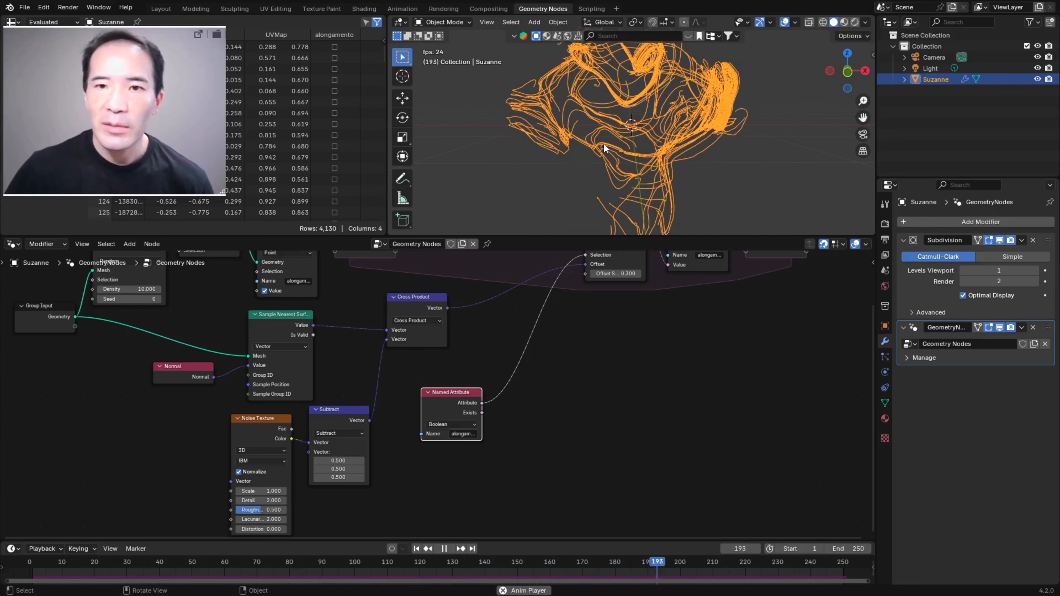
key("space")
Insert a Scale vector math node, made from a copy of the Subtract node, between the Subtract and Cross Product nodes
middle_click_drag(350, 408, 410, 384)
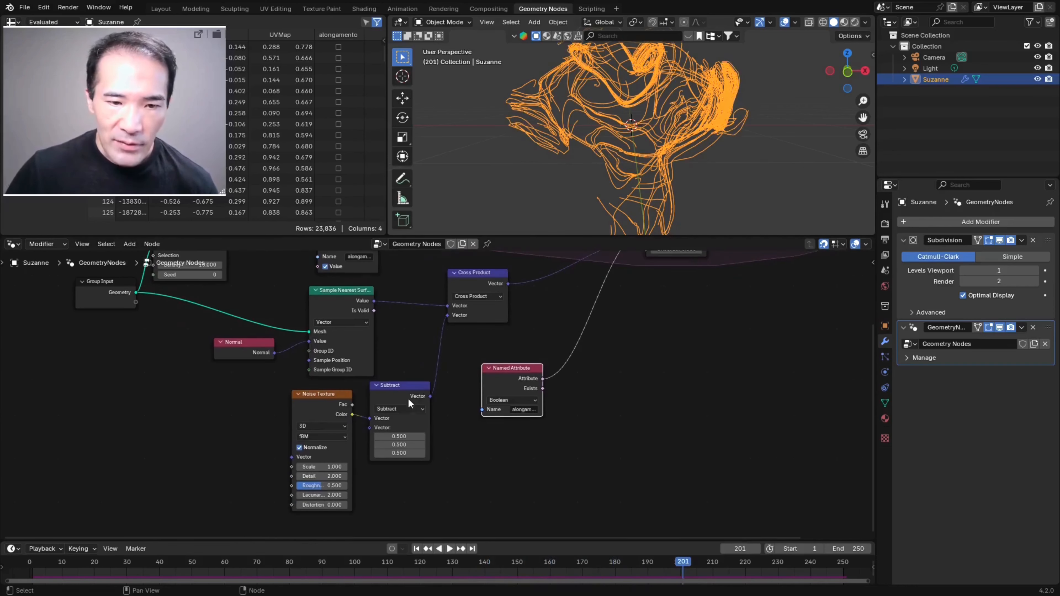
scroll(434, 414, "up", 2)
left_click(378, 388)
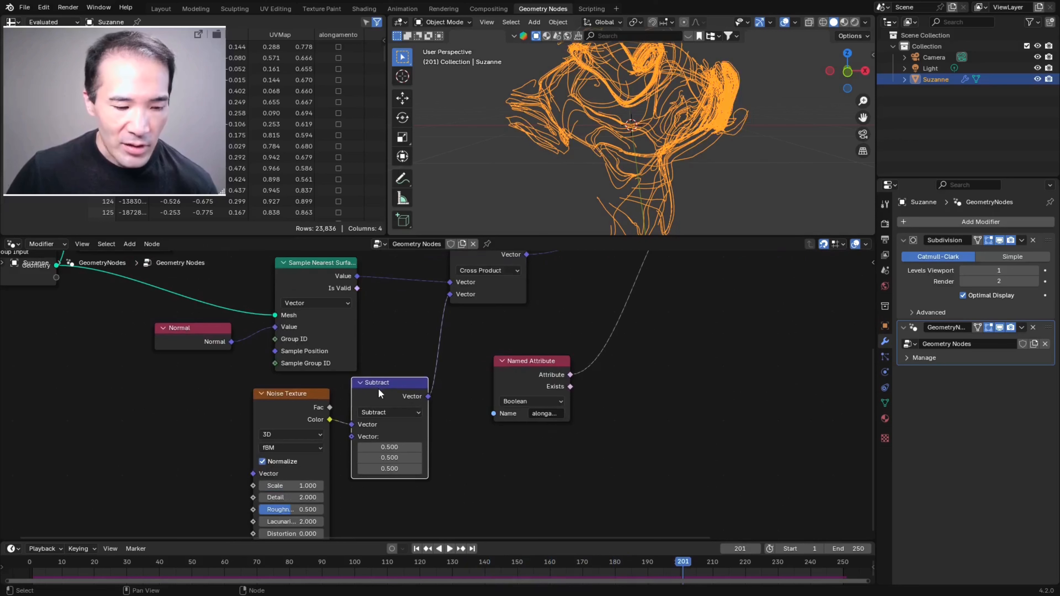
key("shift+d")
left_click(476, 458)
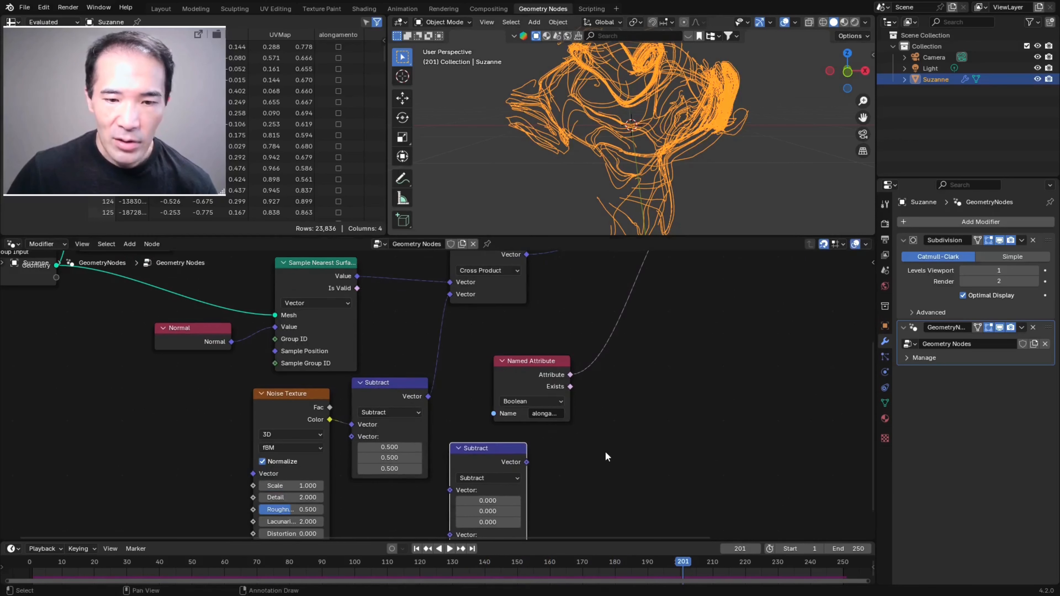
middle_click_drag(608, 456, 529, 353)
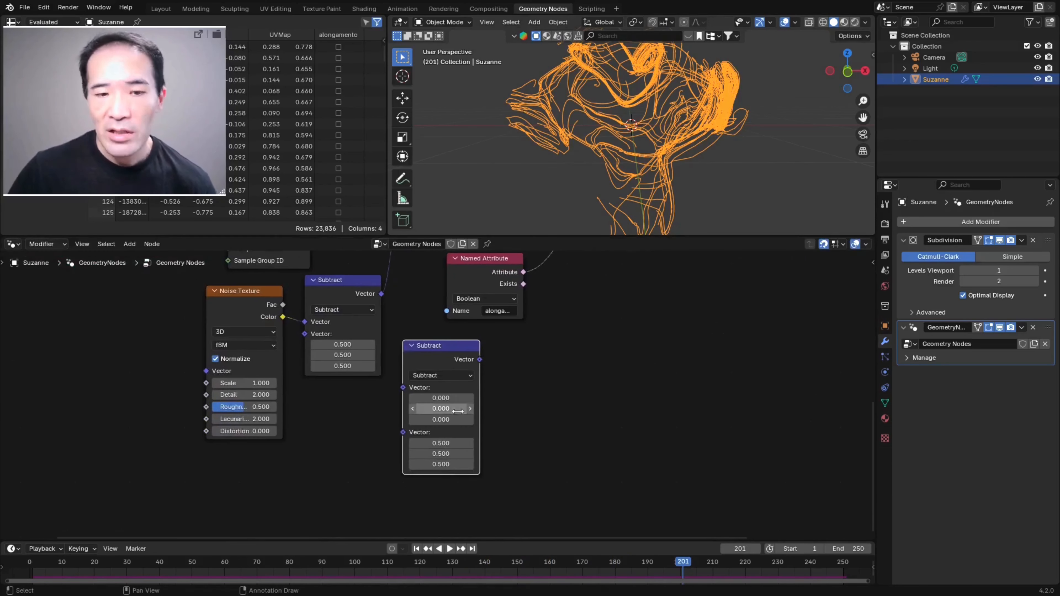
left_click(435, 376)
left_click(421, 568)
middle_click_drag(615, 339, 593, 445)
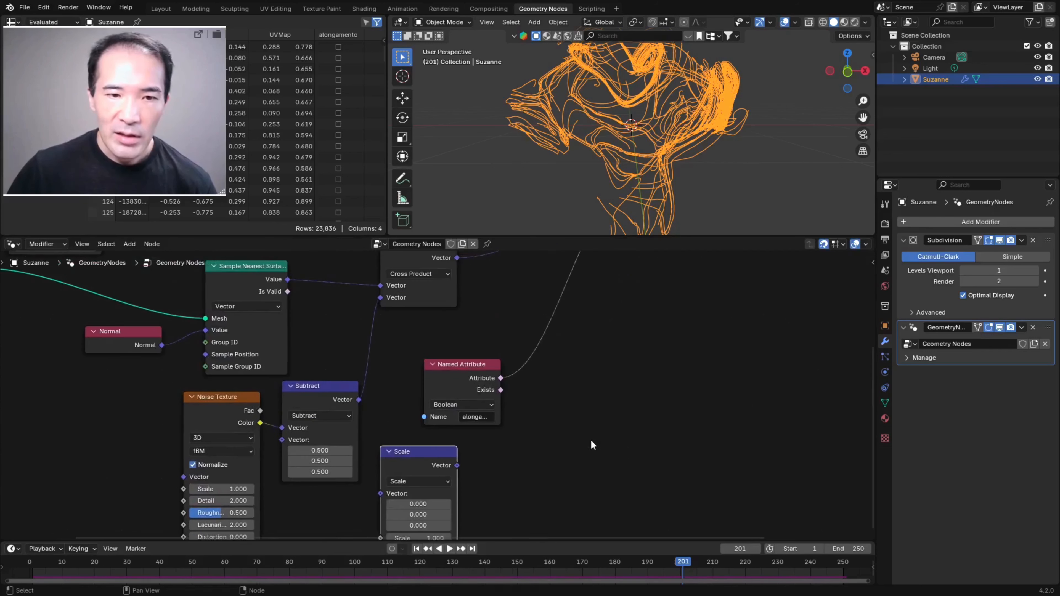
left_click_drag(423, 452, 424, 342)
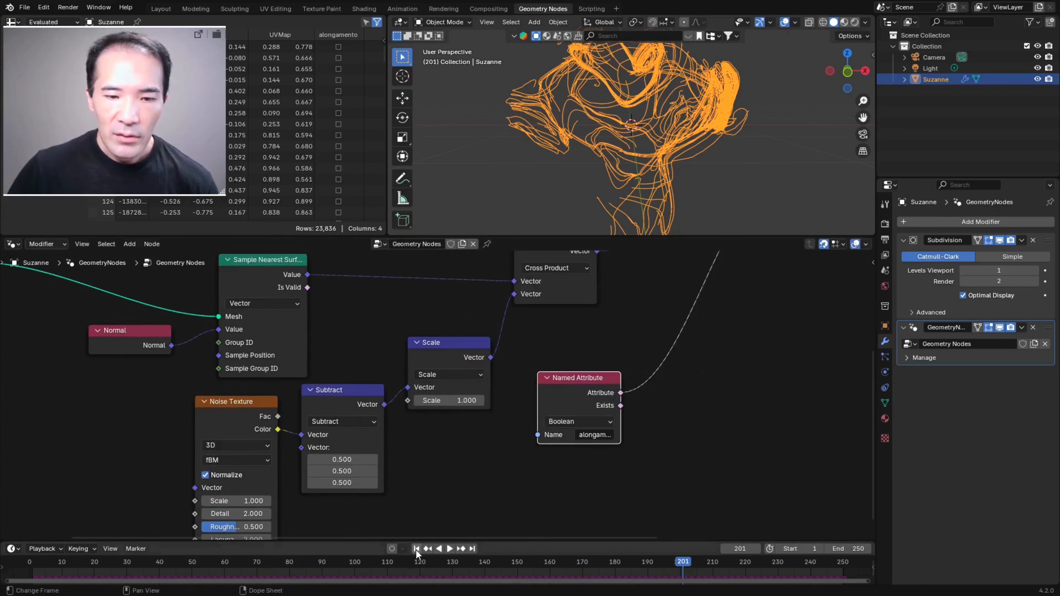
Replay the simulation from the first frame while trying factors such as 0.2 and 15.9 on the Scale node
left_click(417, 550)
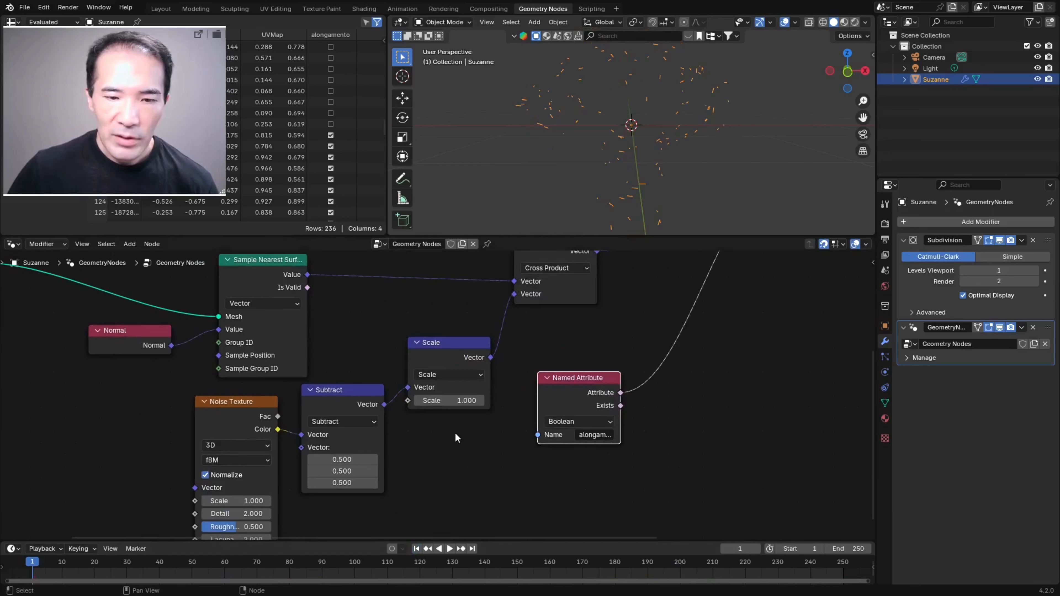
key("space")
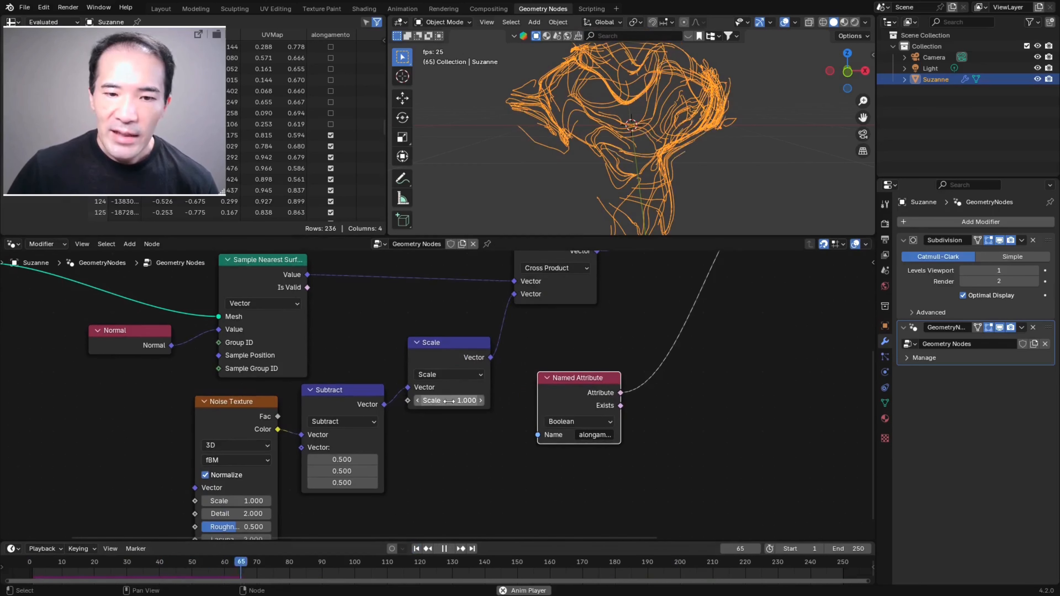
mouse_move(449, 401)
left_mouse_down()
mouse_move(498, 401)
mouse_move(442, 401)
left_mouse_up()
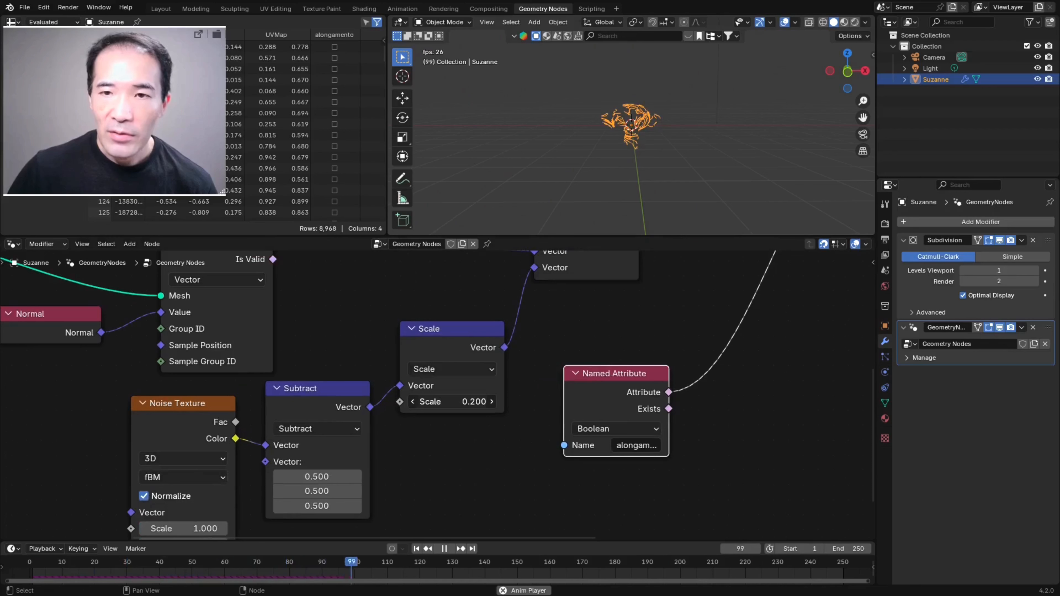
left_click_drag(451, 401, 516, 401)
Set the factor of the Scale node to 0.5
left_click(450, 401)
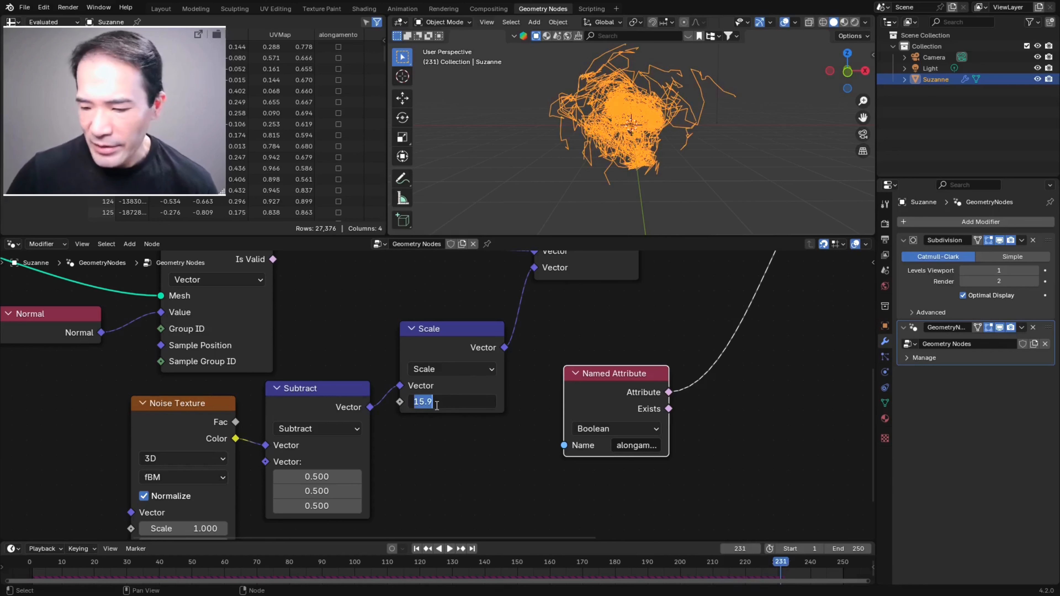
type("0.5")
key("Return")
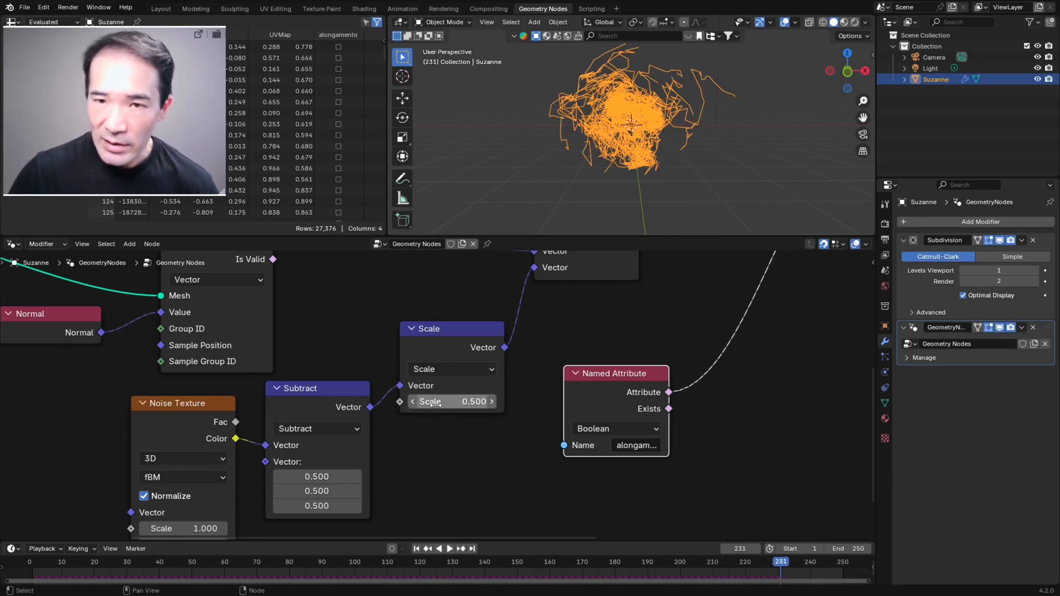
Replay the simulation from the first frame, stop it at about frame 150 and examine the strands from another angle
left_click(417, 548)
key("space")
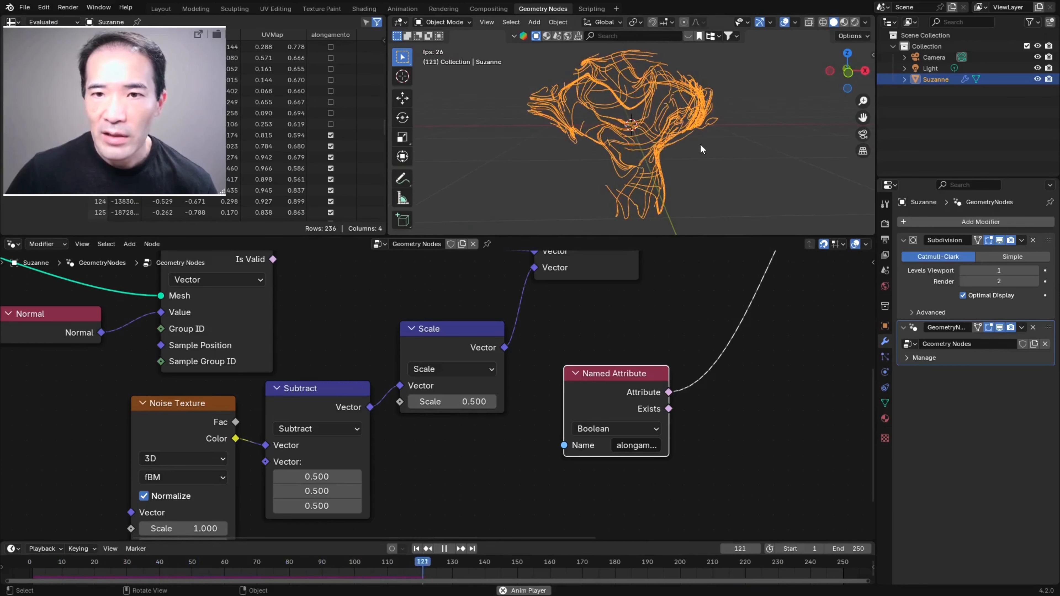
key("space")
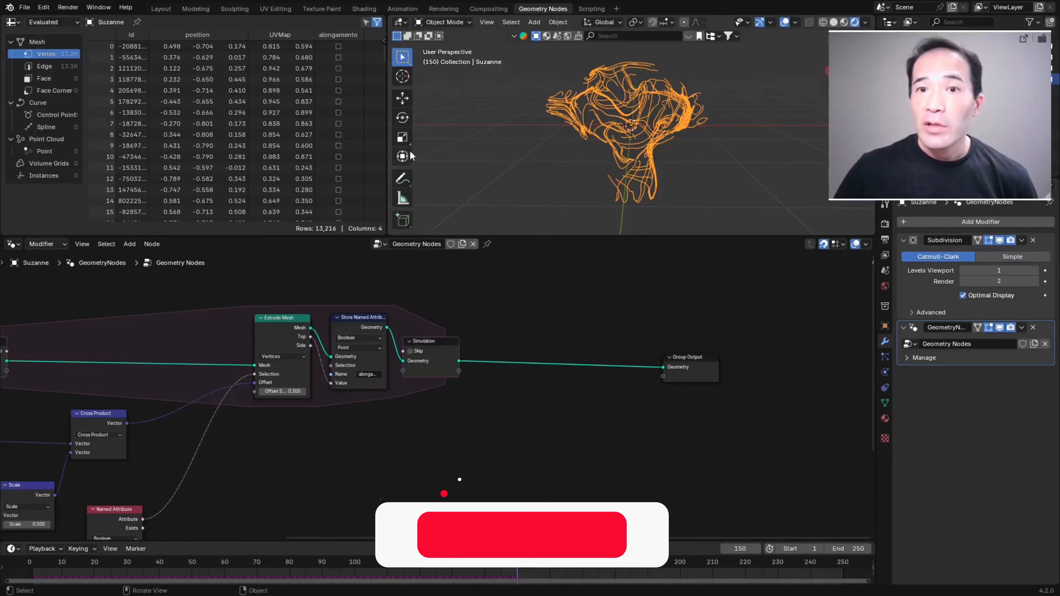
middle_click_drag(614, 159, 659, 136)
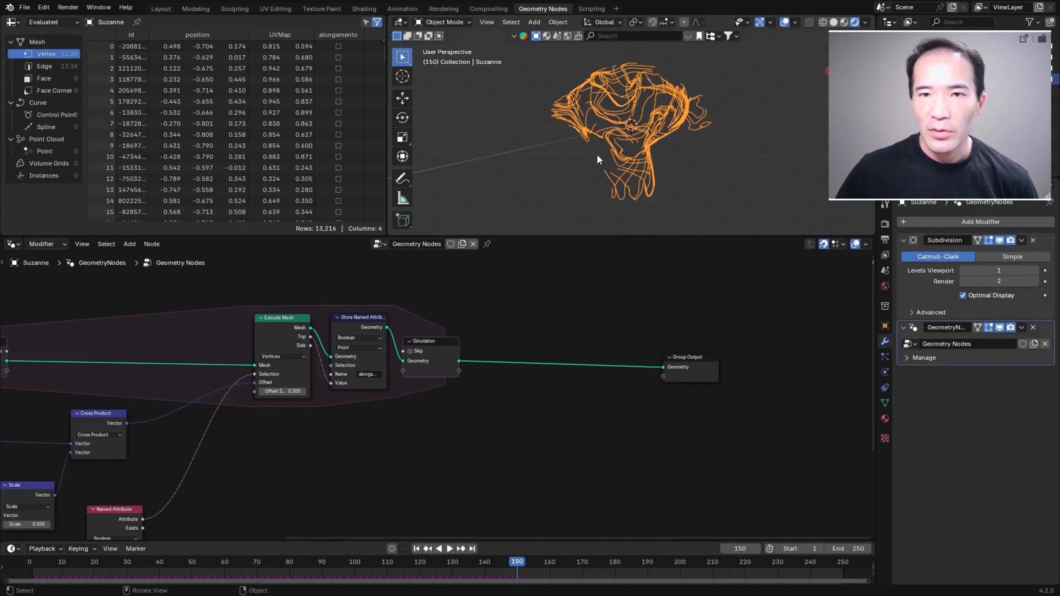
Add a Trim Curve node and insert it between the Simulation output and the Group Output
middle_click_drag(561, 296, 566, 289)
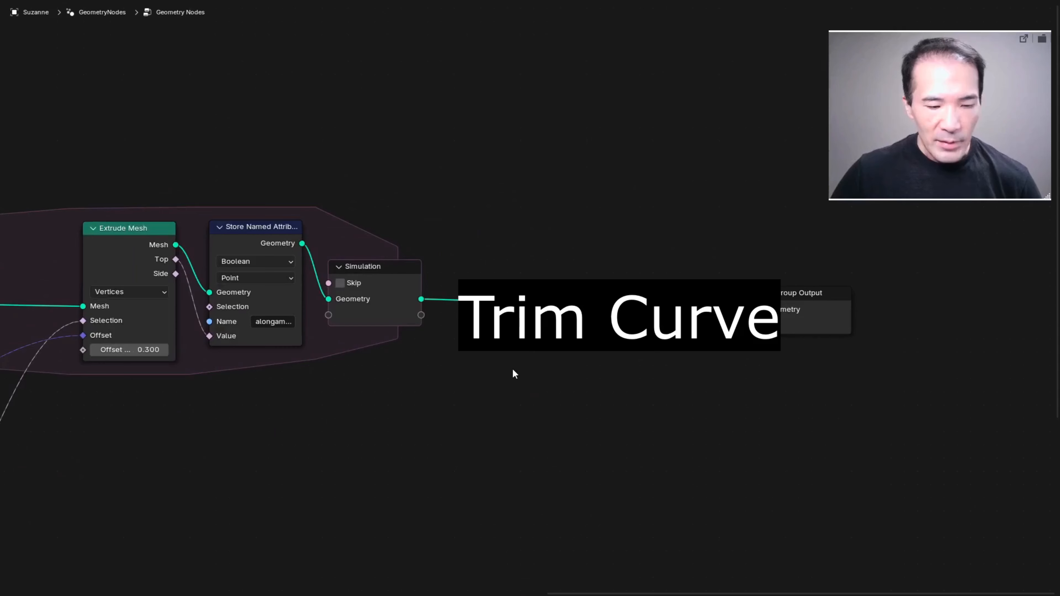
key("shift+a")
left_click(480, 357)
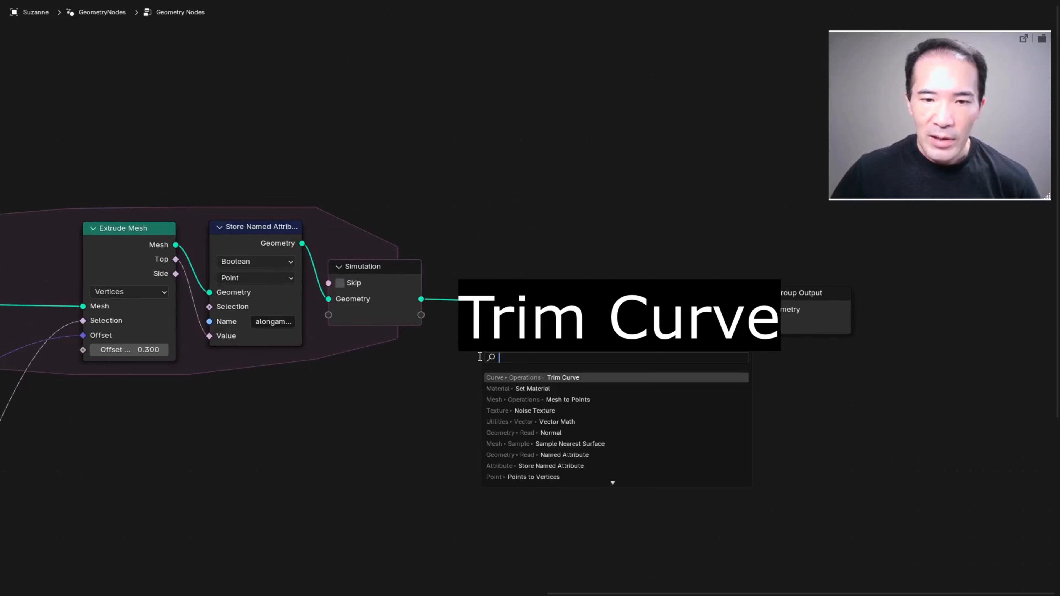
key("Return")
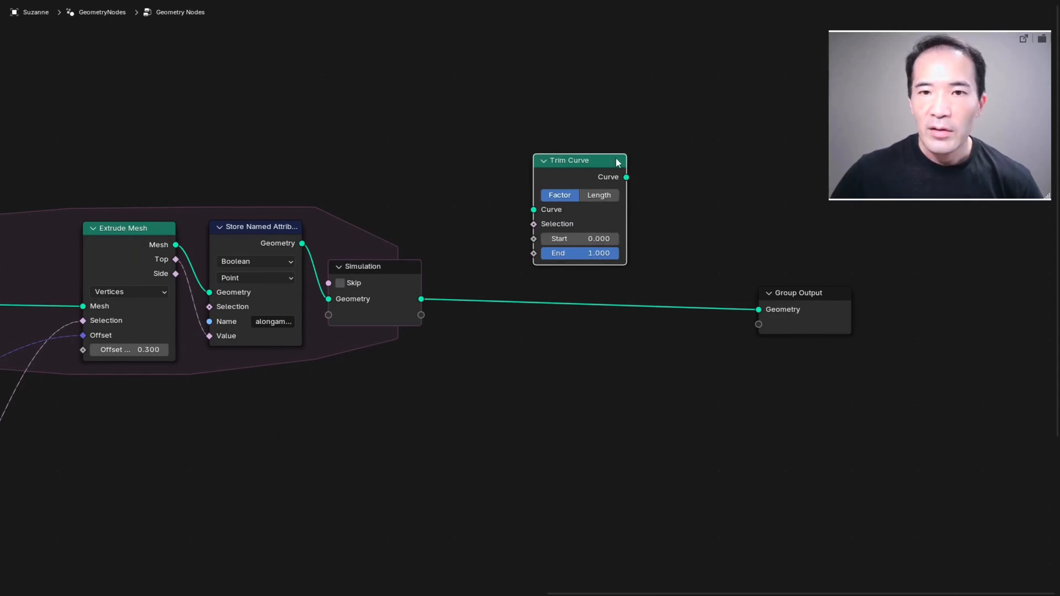
scroll(605, 157, "up", 2)
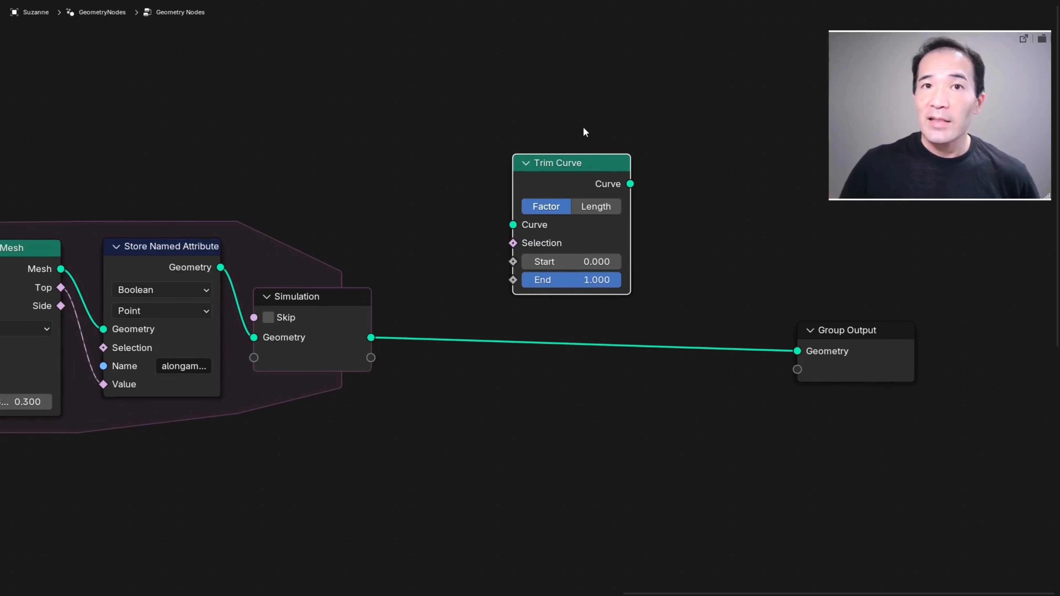
left_click_drag(456, 311, 447, 390)
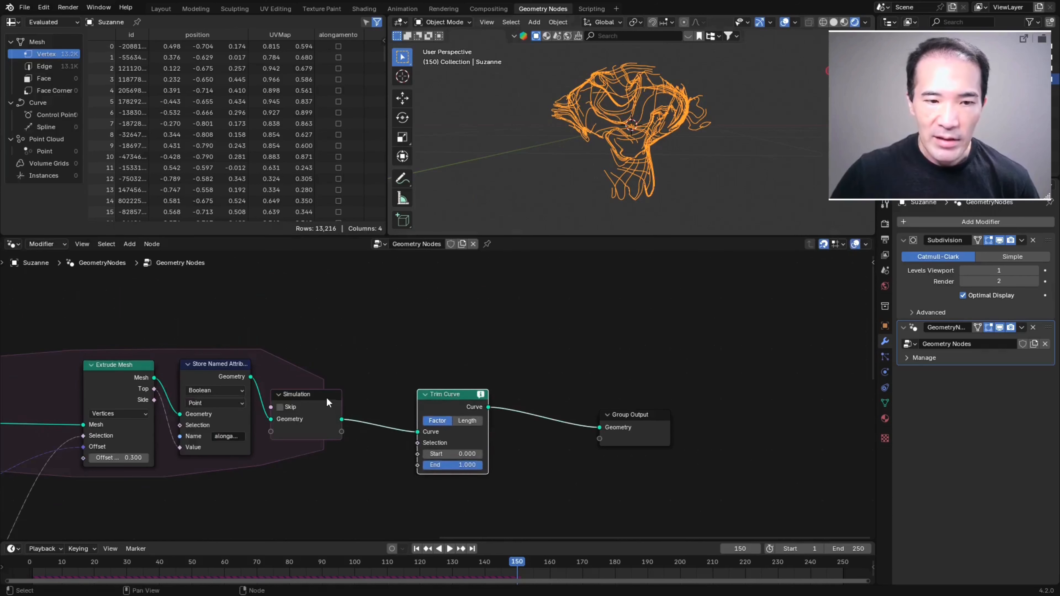
Add a Mesh to Curve node and insert it between the Simulation output and the Trim Curve node
scroll(415, 459, "up", 2)
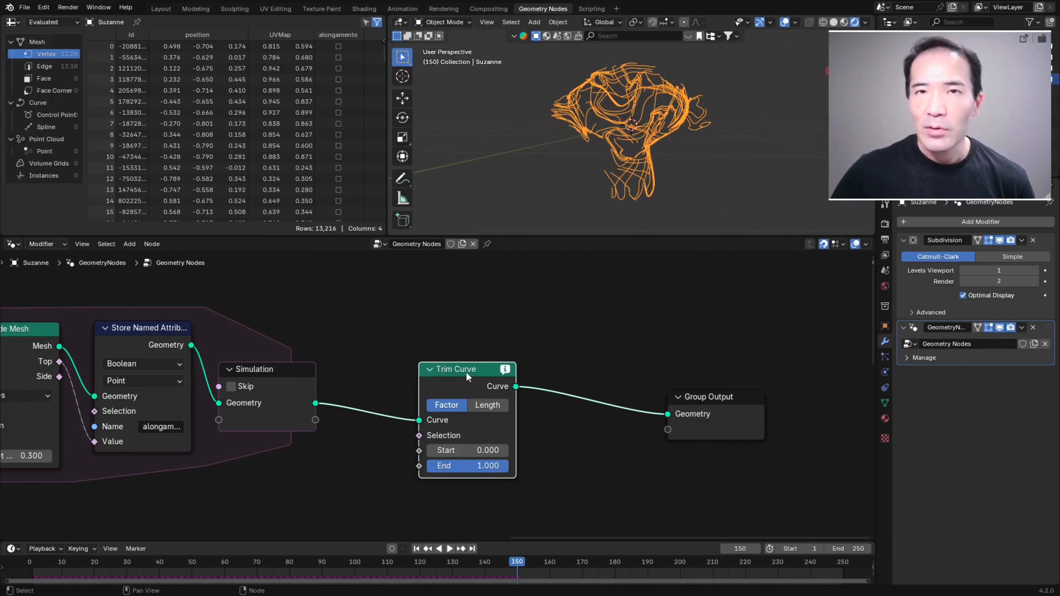
middle_click_drag(434, 339, 574, 318)
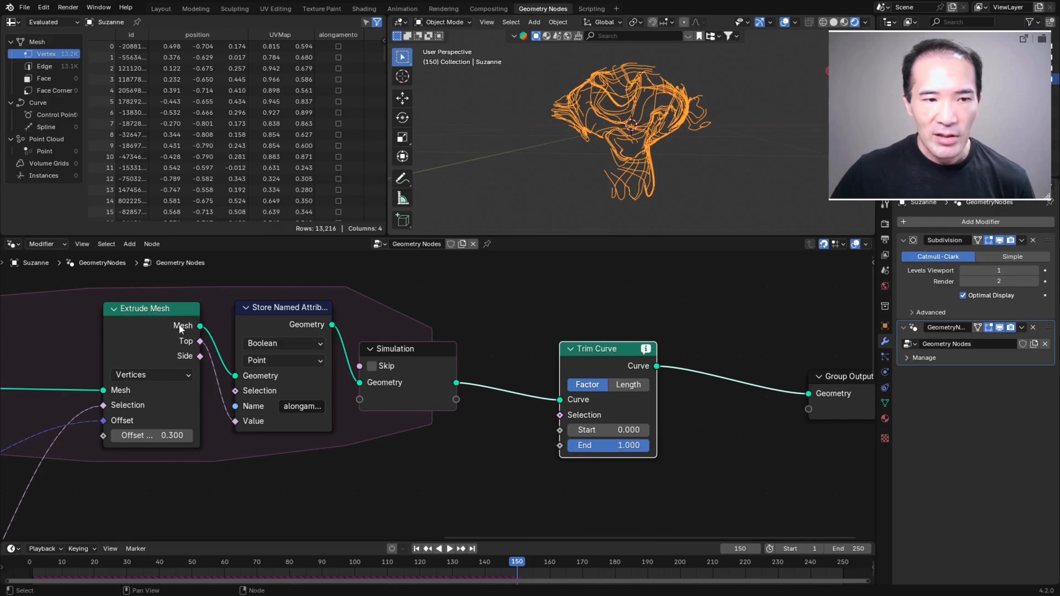
middle_click_drag(419, 329, 384, 331)
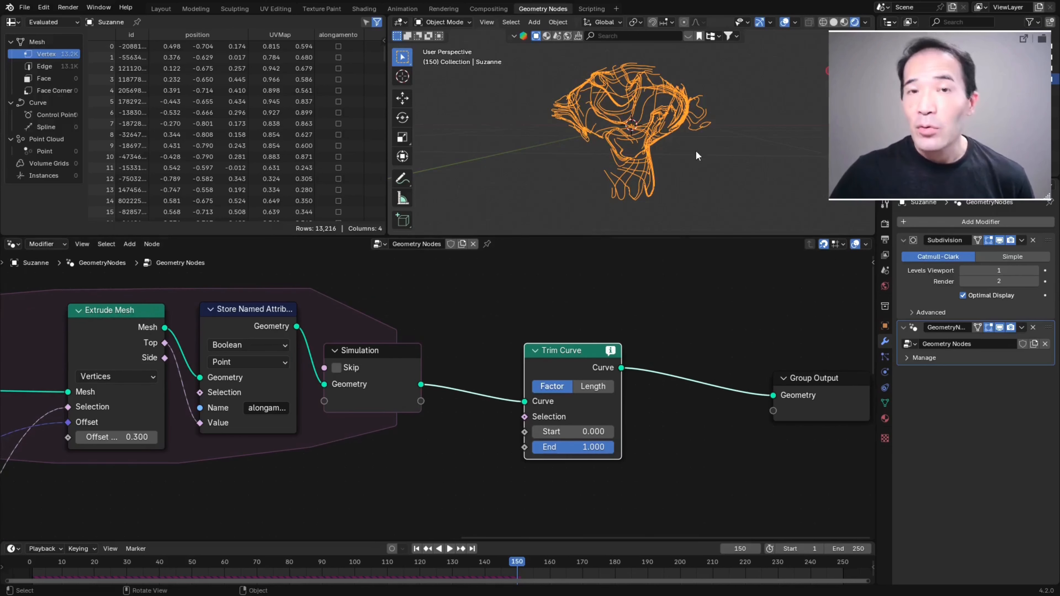
key("ctrl+alt+space")
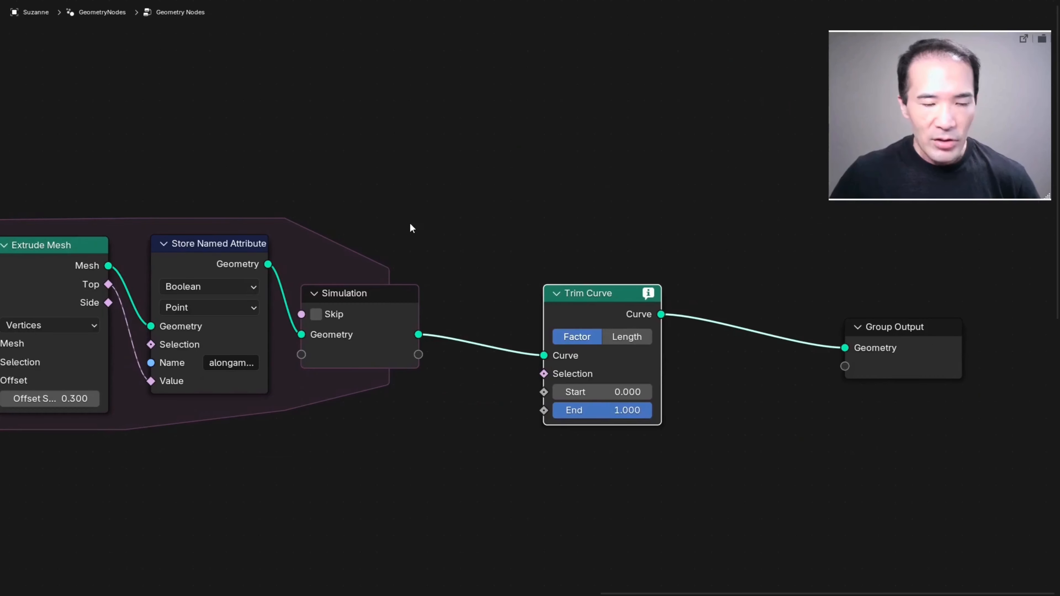
key("shift+a")
left_click(361, 225)
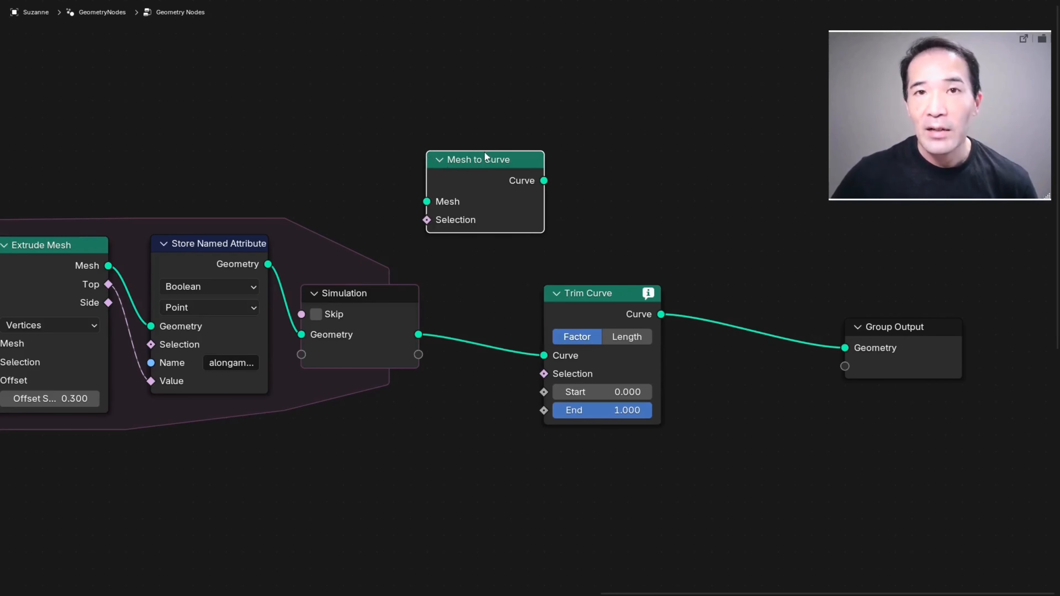
key("ctrl+space")
left_click_drag(410, 308, 418, 411)
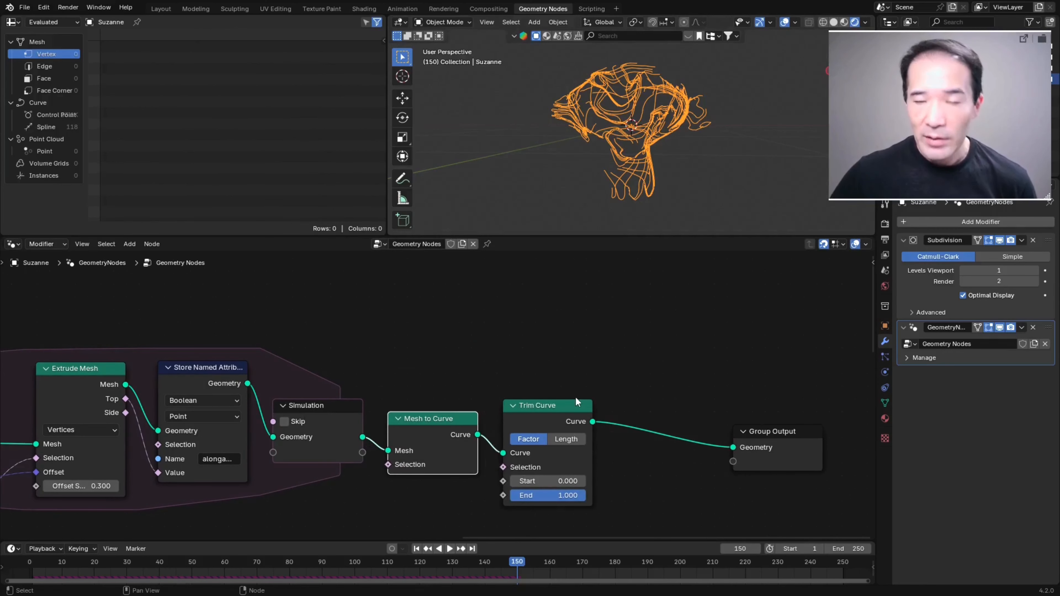
Play the simulation from the first frame to about frame 46 and try a Trim Curve Start of 0.35
left_click(417, 549)
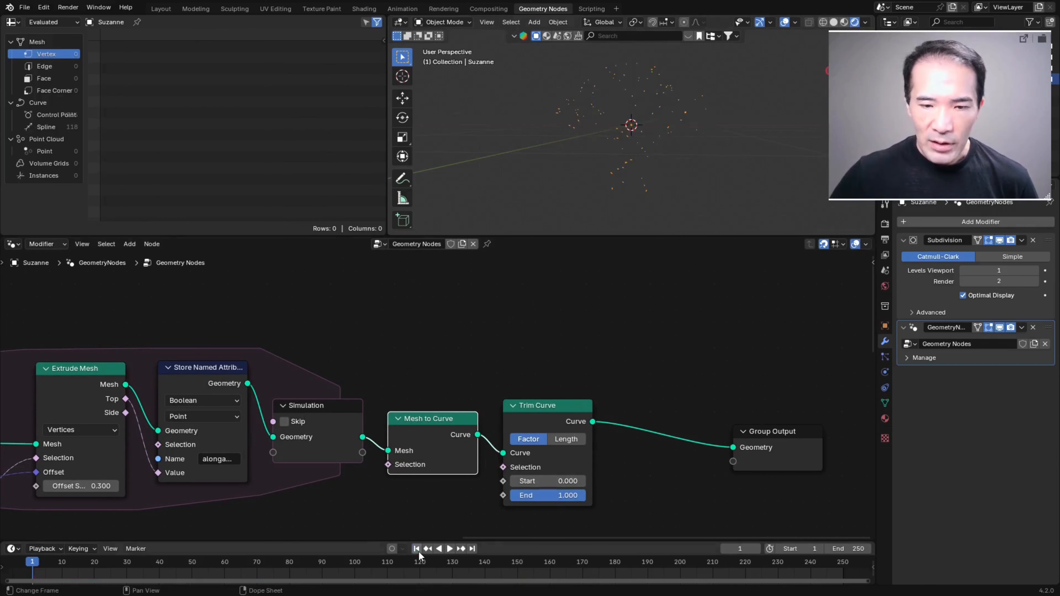
key("space")
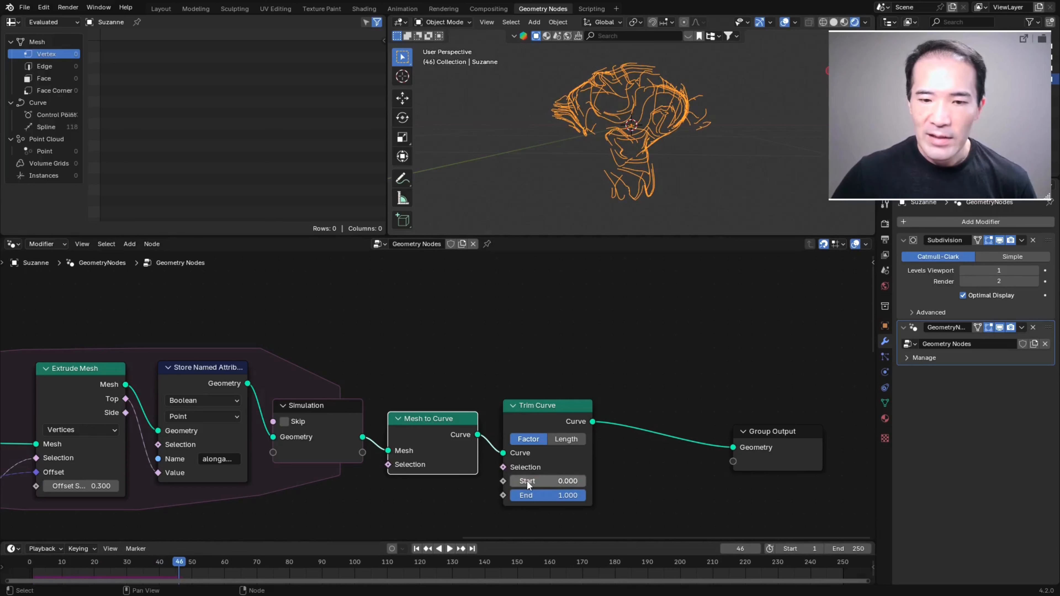
mouse_move(527, 481)
left_mouse_down()
mouse_move(587, 481)
mouse_move(525, 481)
mouse_move(586, 481)
mouse_move(537, 481)
left_mouse_up()
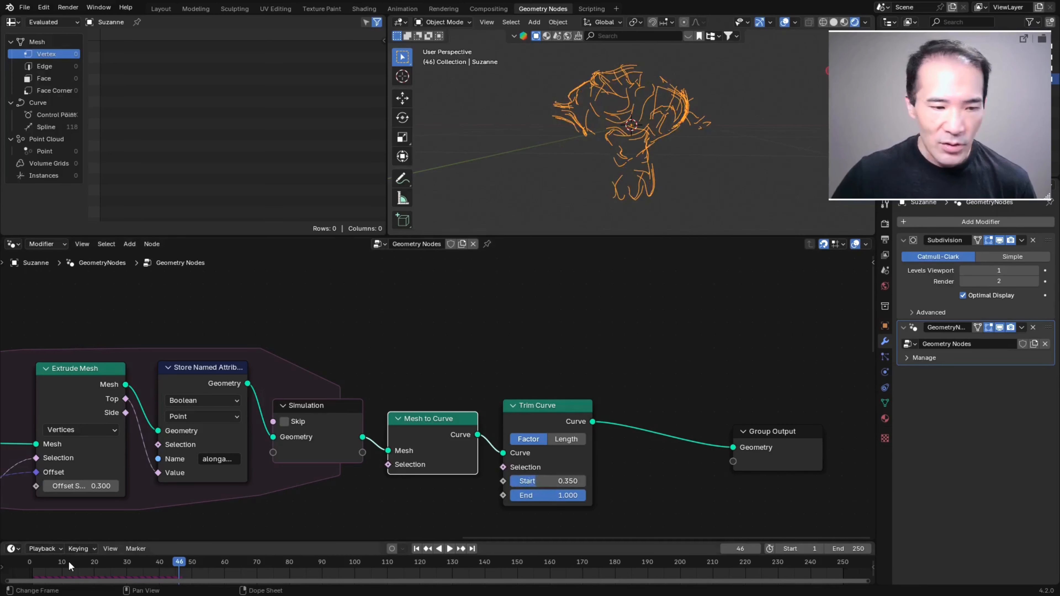
Reset the Trim Curve Start to 0 on the first frame, keyframe it there, and select the Trim Curve node
left_click(416, 550)
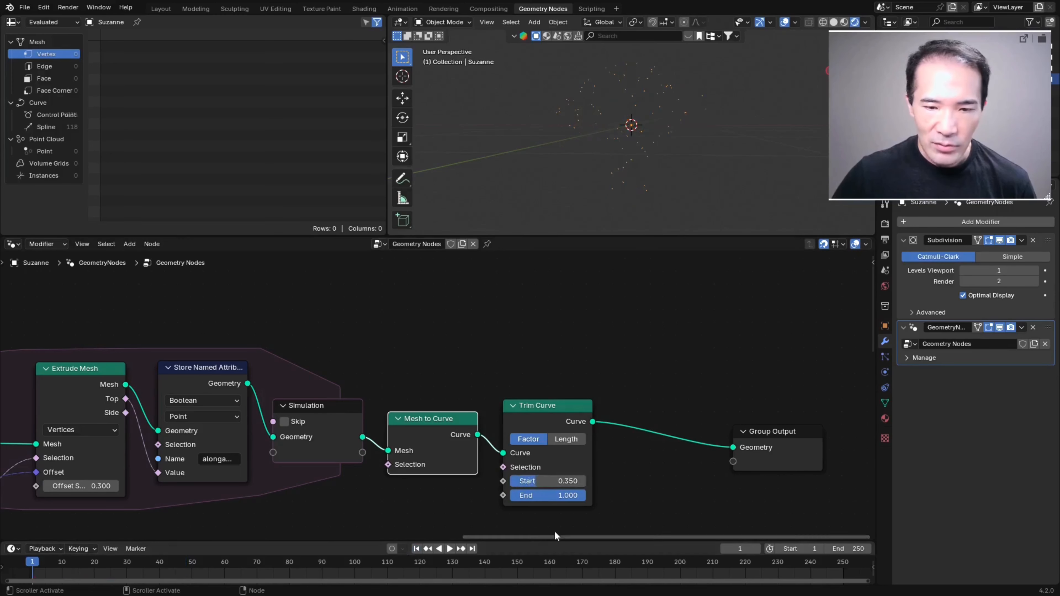
left_click_drag(539, 481, 510, 481)
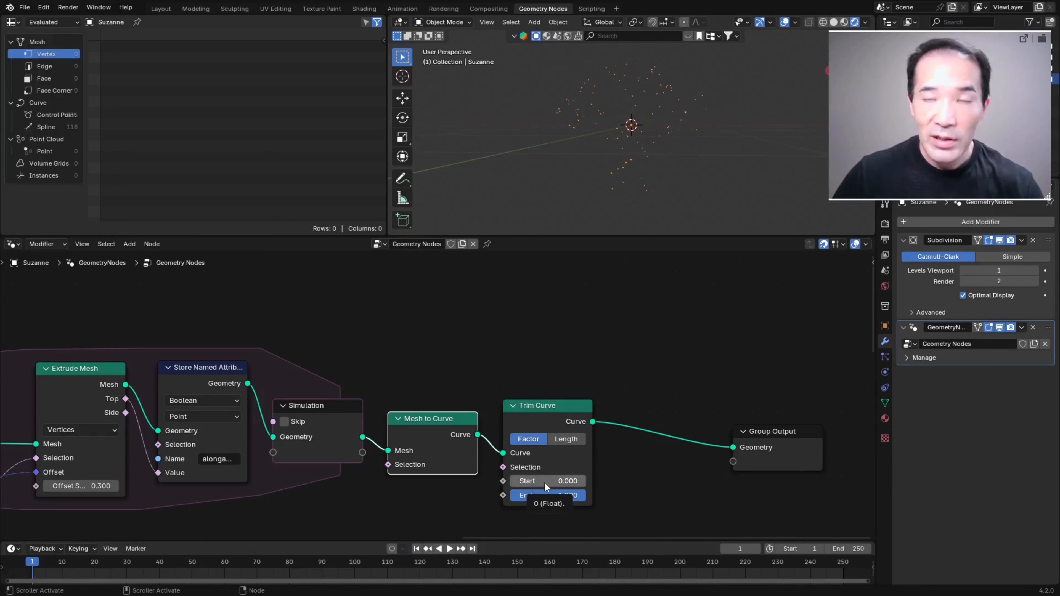
key("i")
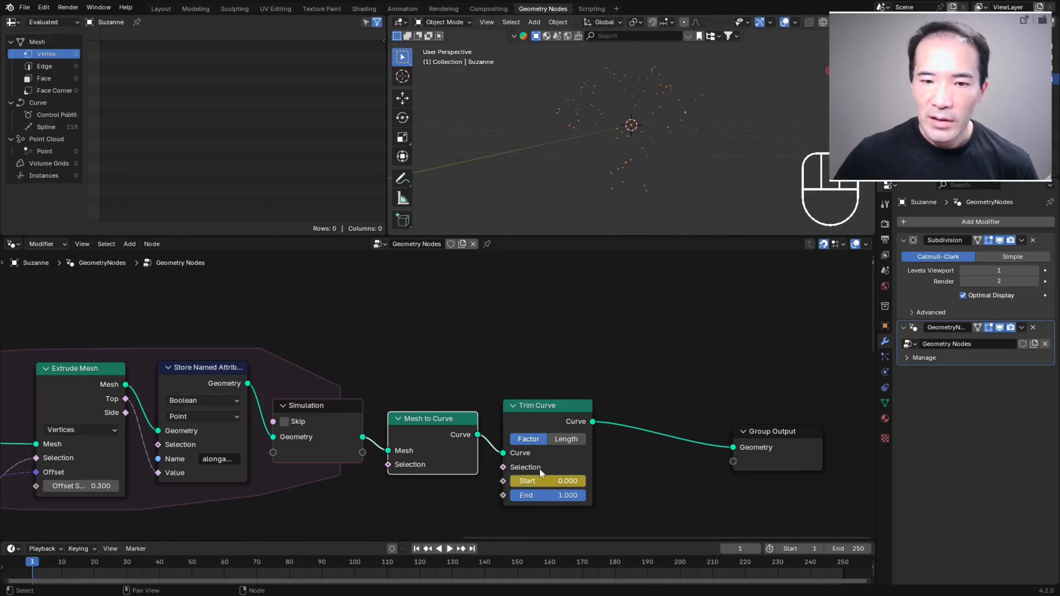
left_click(537, 403)
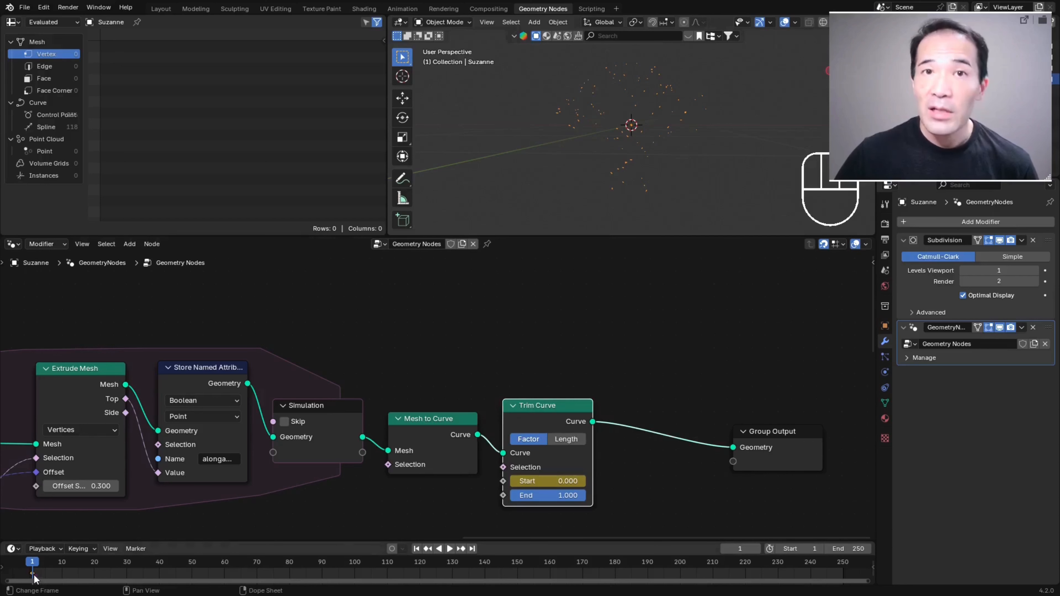
Keyframe the Trim Curve Start at 1 on frame 250 and return to the first frame
left_click(472, 549)
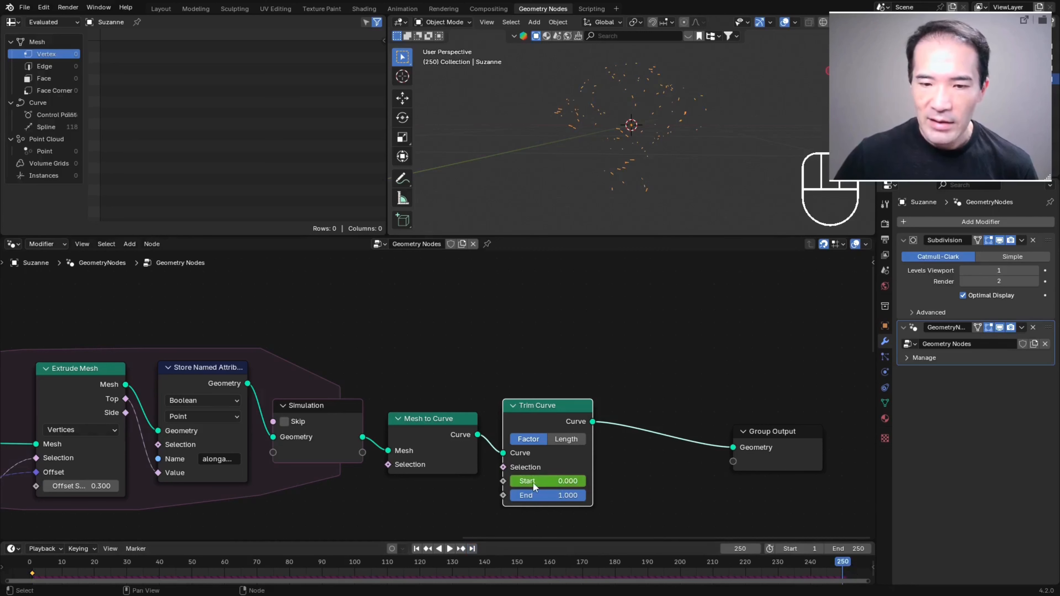
left_click_drag(528, 485, 566, 481)
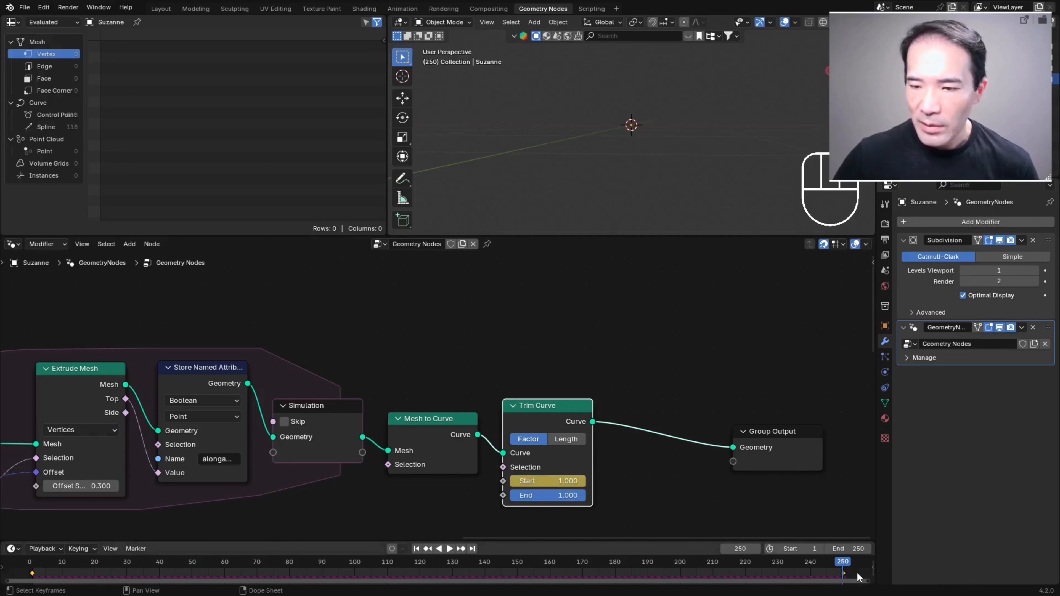
left_click(416, 548)
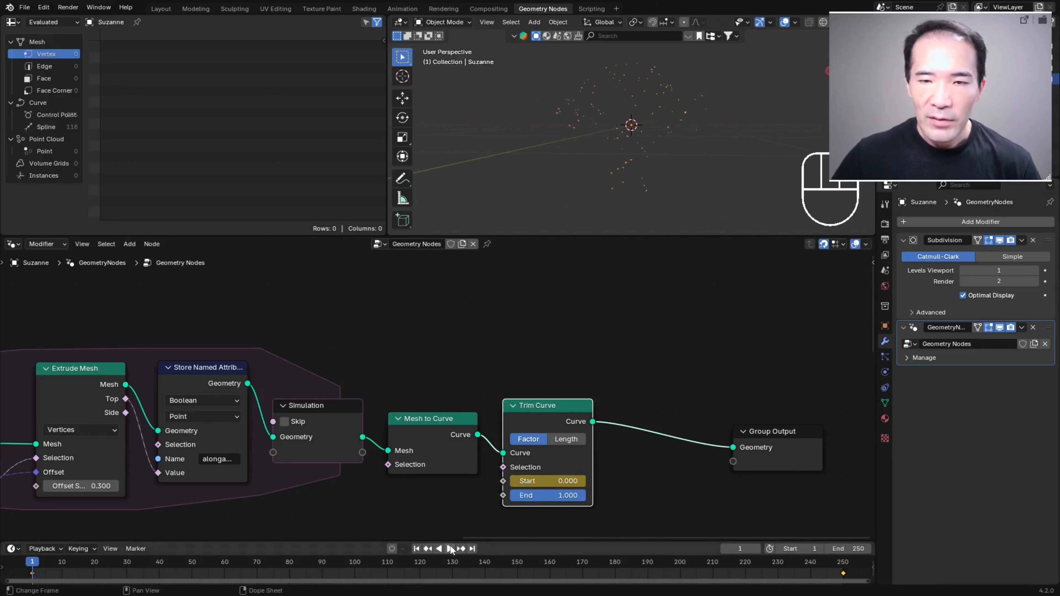
Play the keyframed trim animation through the timeline, stop near frame 10, and inspect the strands from several angles
left_click(450, 549)
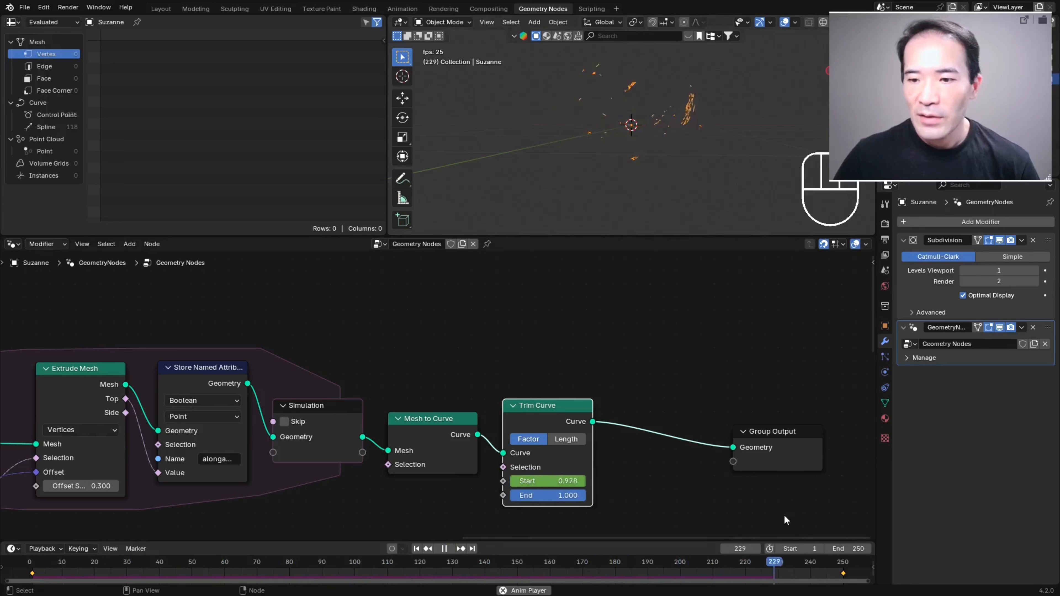
key("space")
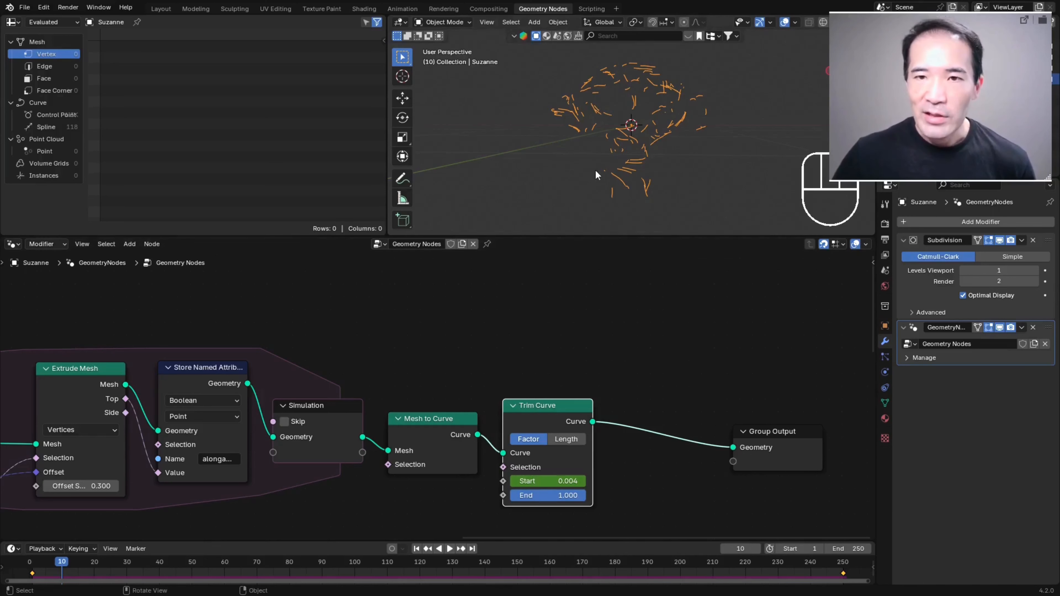
middle_click_drag(715, 163, 685, 188)
middle_click_drag(708, 186, 711, 163)
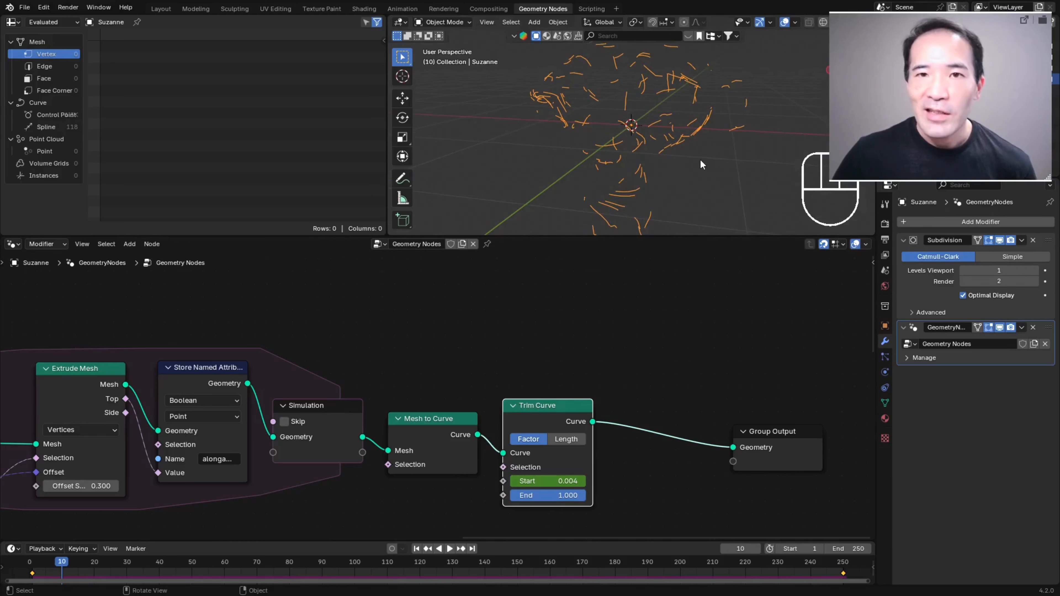
middle_click_drag(685, 151, 640, 127)
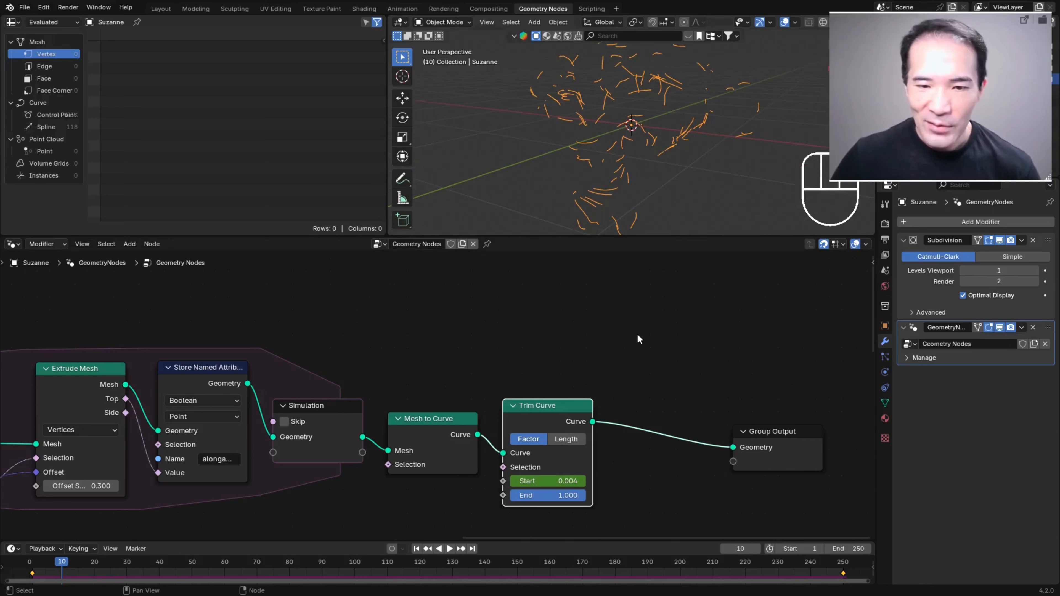
middle_click_drag(610, 131, 590, 127)
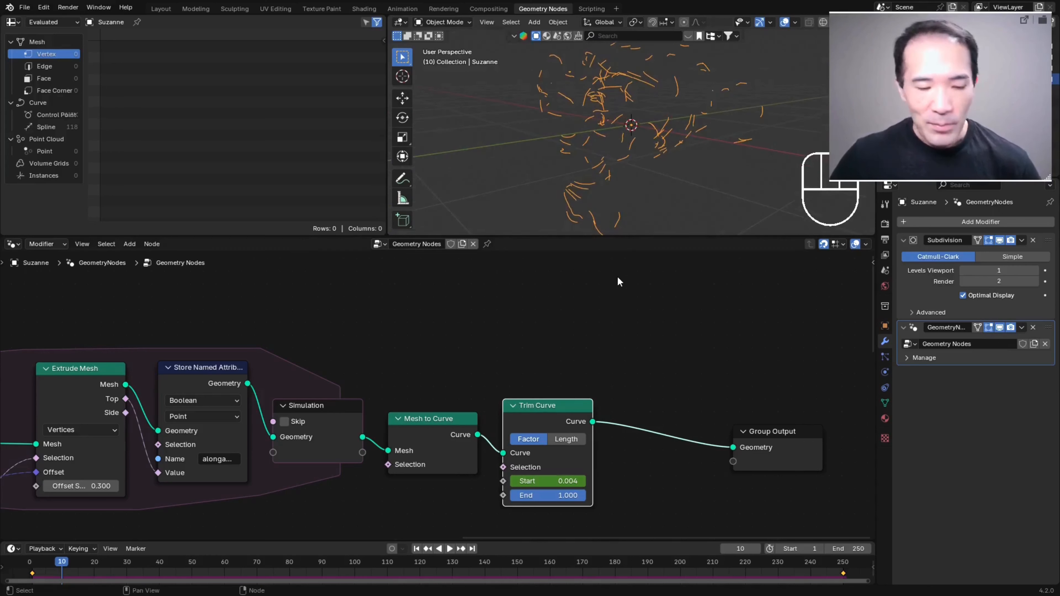
Add a Curve to Points node and insert it between the Trim Curve node and the Group Output
key("ctrl+alt+space")
middle_click_drag(597, 210, 479, 215)
key("shift+a")
left_click(461, 216)
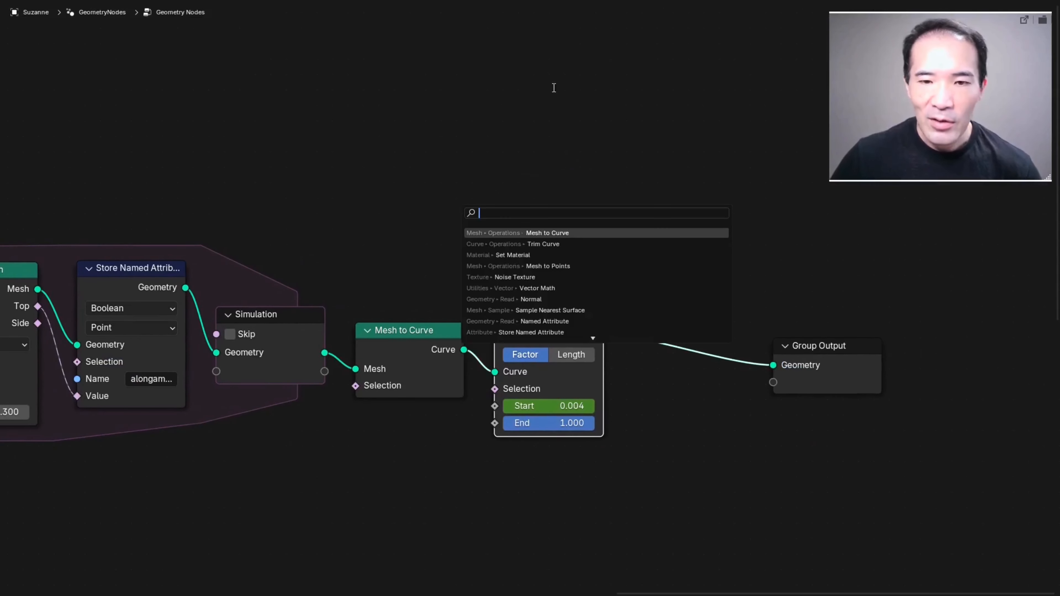
type("cur")
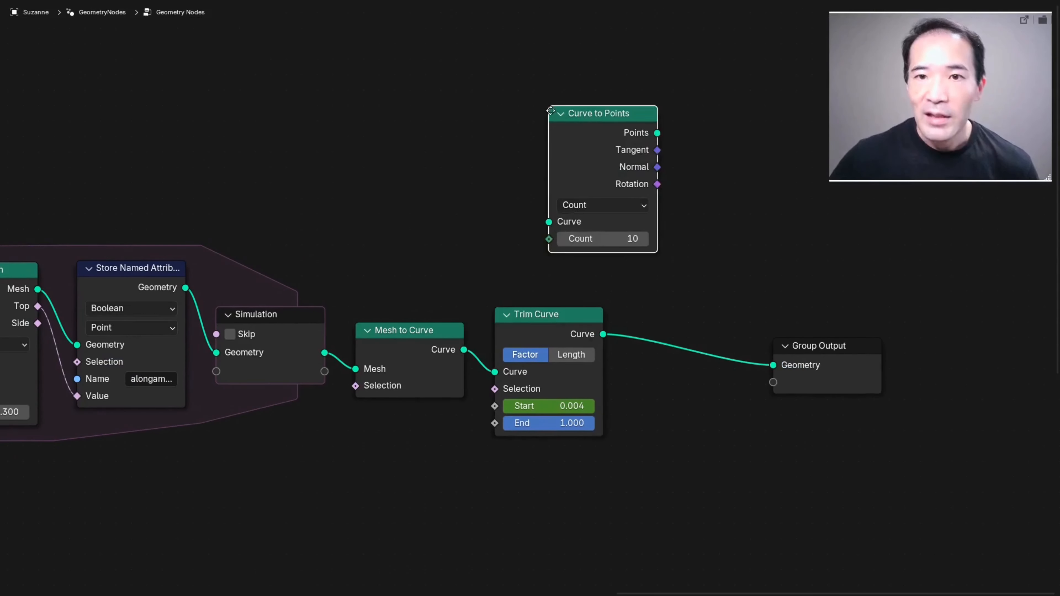
key("ctrl+alt+space")
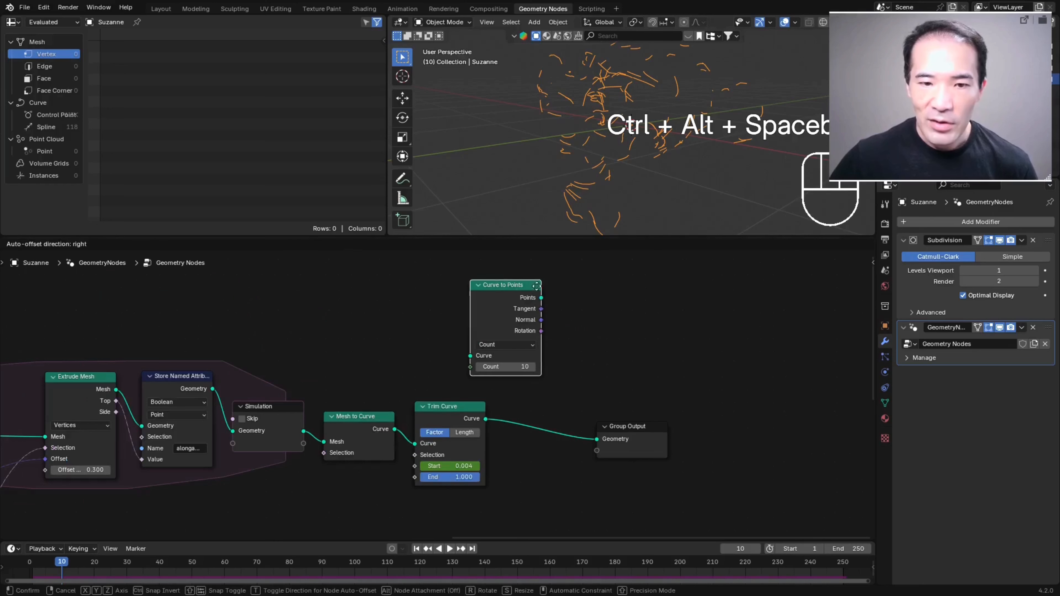
left_click(528, 406)
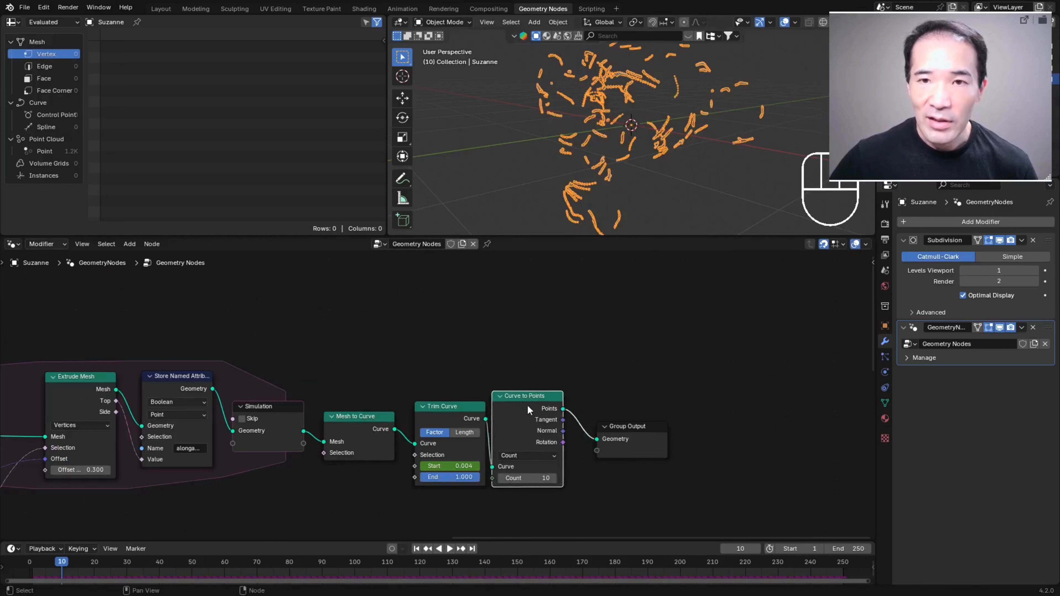
Inspect the points along the strands up close and play the simulation to frame 95
left_click(673, 162)
middle_click_drag(674, 164, 546, 131)
scroll(472, 153, "up", 3)
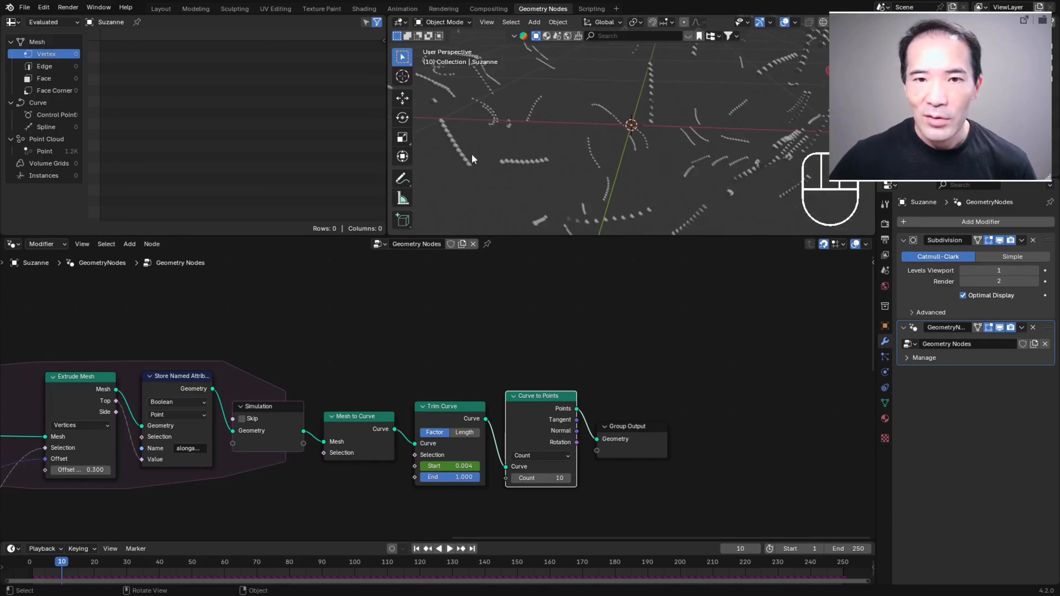
middle_click_drag(456, 143, 595, 140)
key("space")
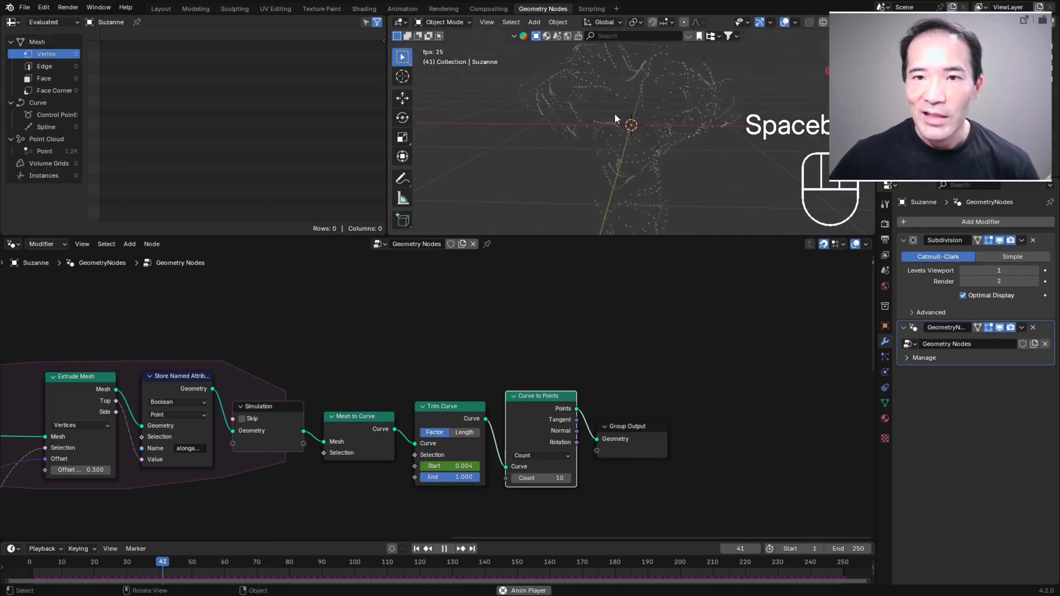
key("space")
Set the Curve to Points Count to 20 and check the denser points in the viewport
scroll(509, 476, "up", 3)
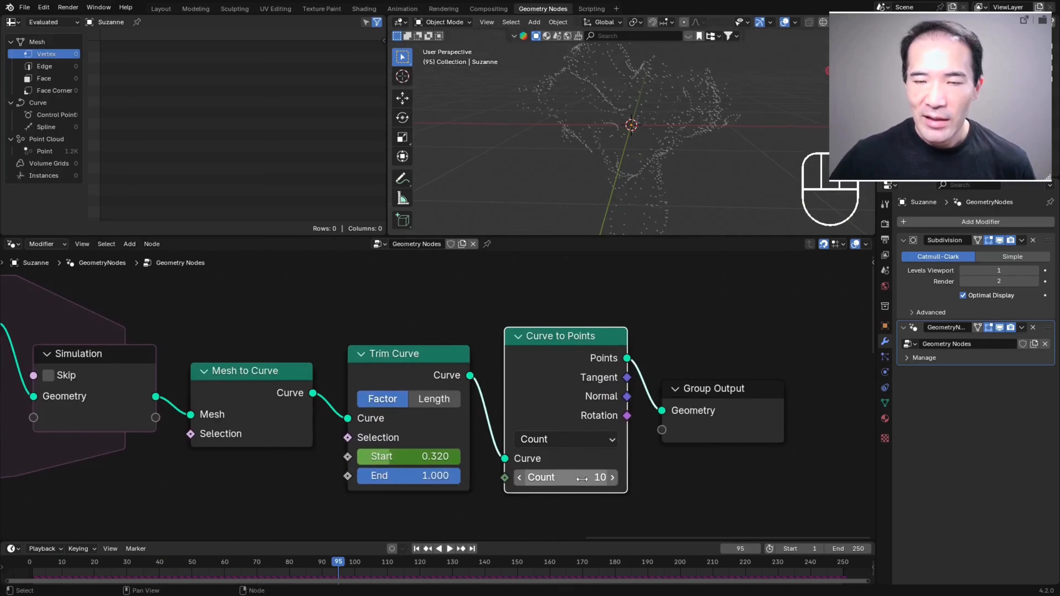
left_click_drag(582, 479, 606, 347)
middle_click_drag(605, 182, 666, 186)
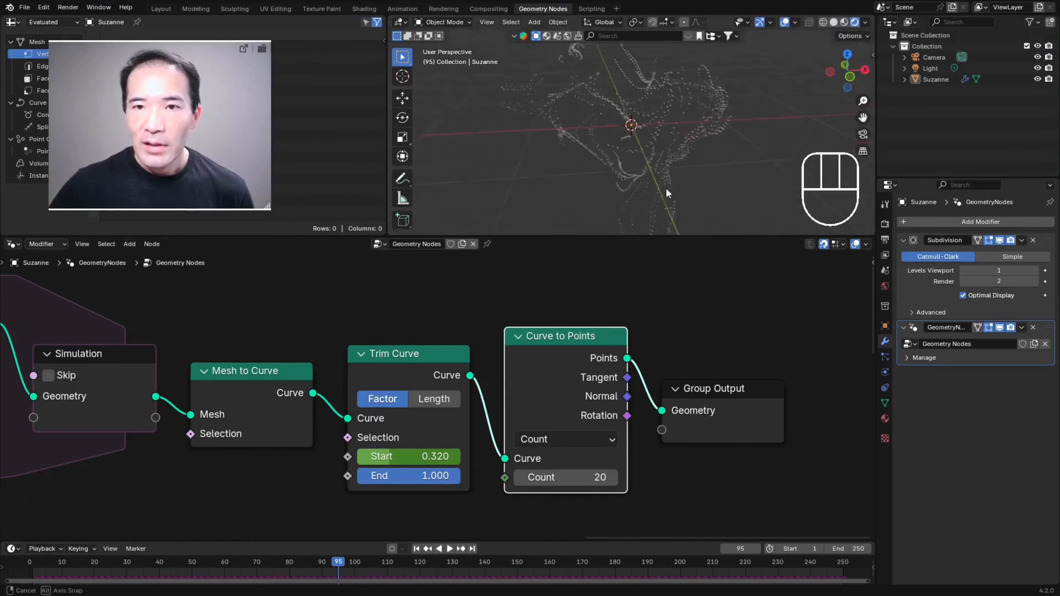
middle_click_drag(667, 193, 590, 155)
scroll(648, 131, "up", 3)
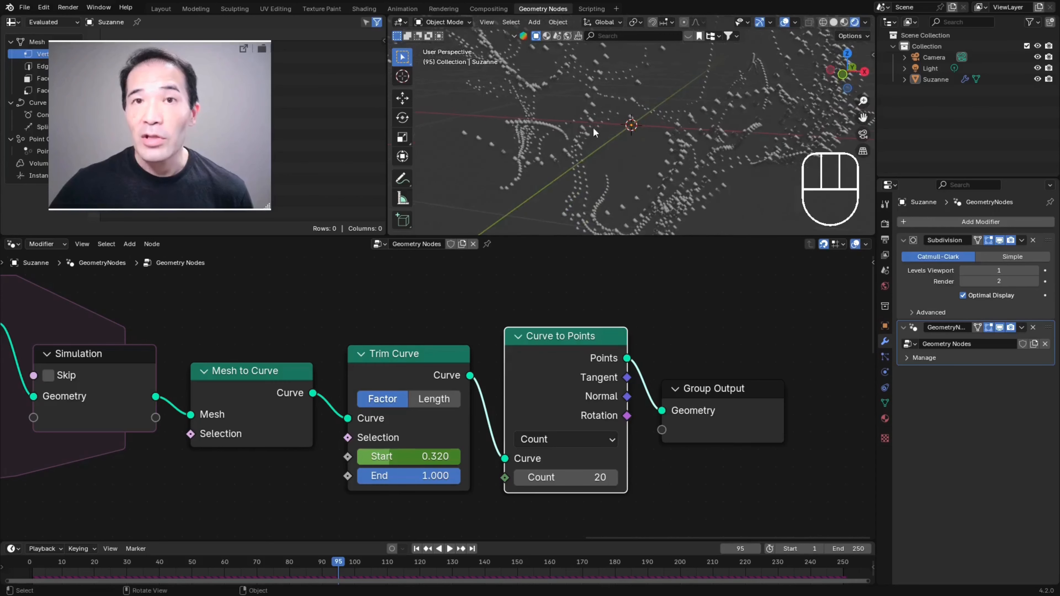
scroll(593, 128, "up", 1)
scroll(704, 301, "down", 1)
Add a Set Point Radius node and insert it between the Curve to Points node and the Group Output
middle_click_drag(704, 302, 671, 298)
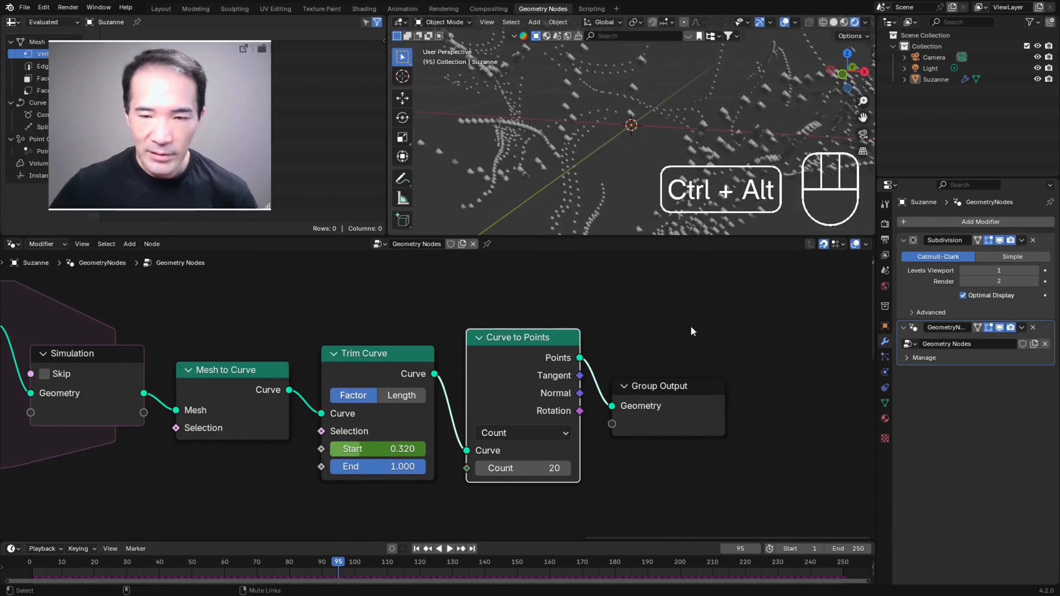
key("ctrl+alt+space")
key("shift+a")
mouse_move(671, 214)
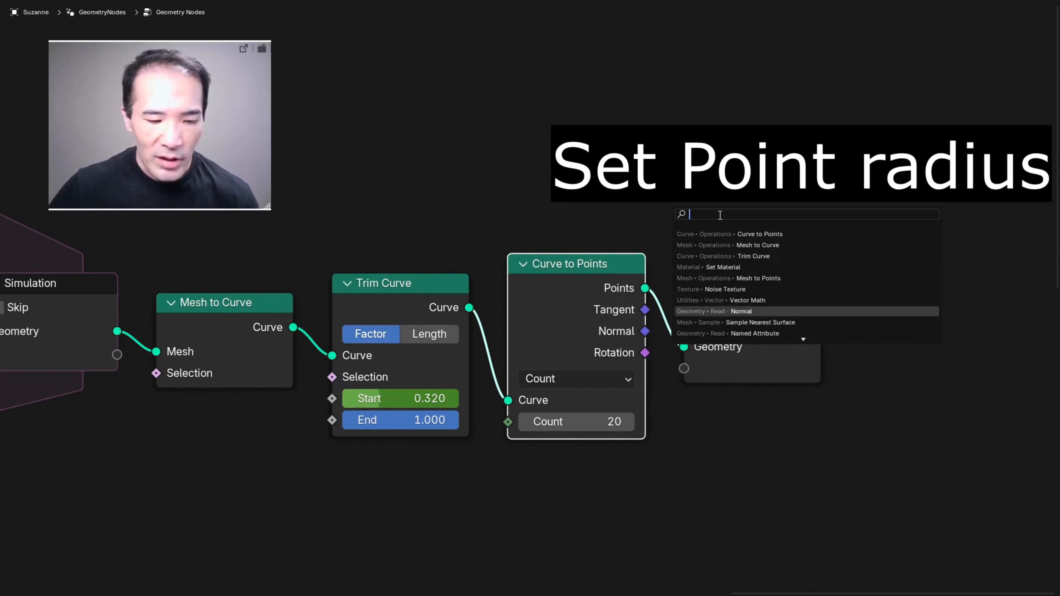
type("set point radius")
key("Return")
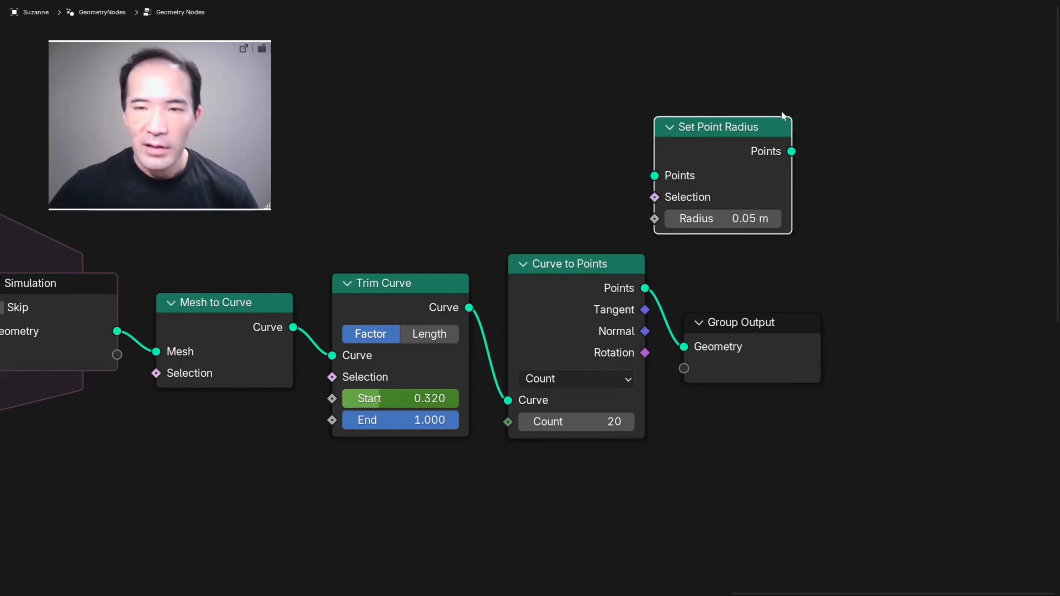
key("ctrl+alt+space")
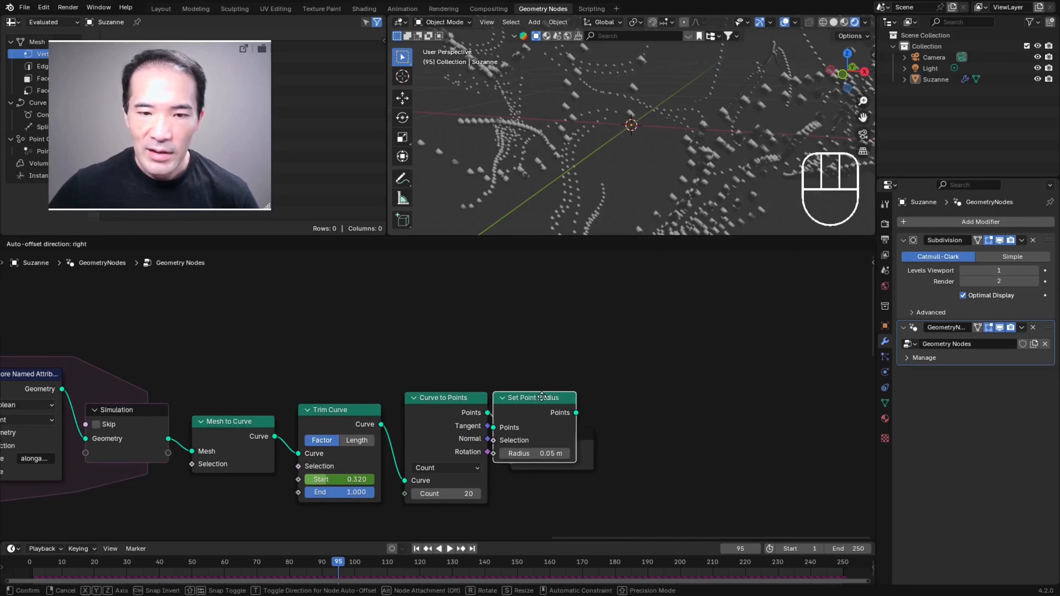
left_click(555, 399)
Try a Set Point Radius value of 0.02 m and reduce it to 0.01 m
scroll(692, 143, "down", 3)
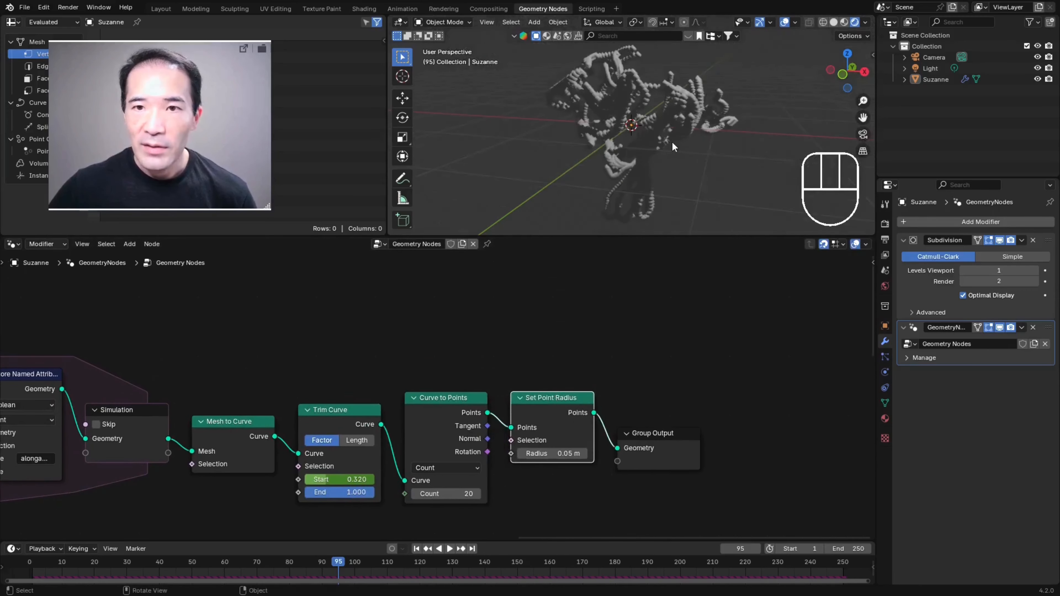
middle_click_drag(672, 144, 704, 146)
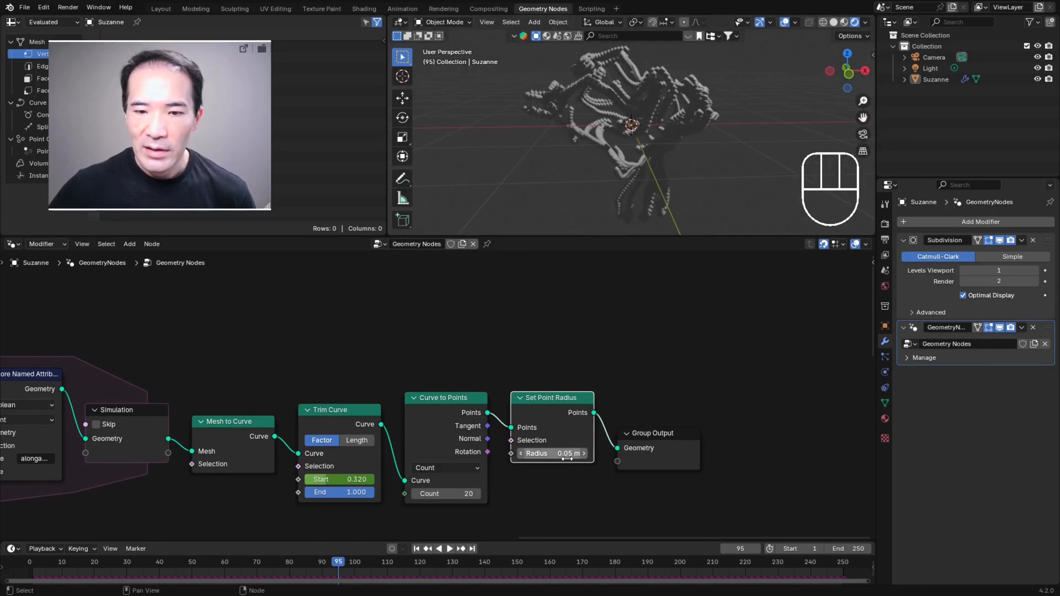
middle_click_drag(628, 152, 640, 134)
scroll(672, 159, "up", 2)
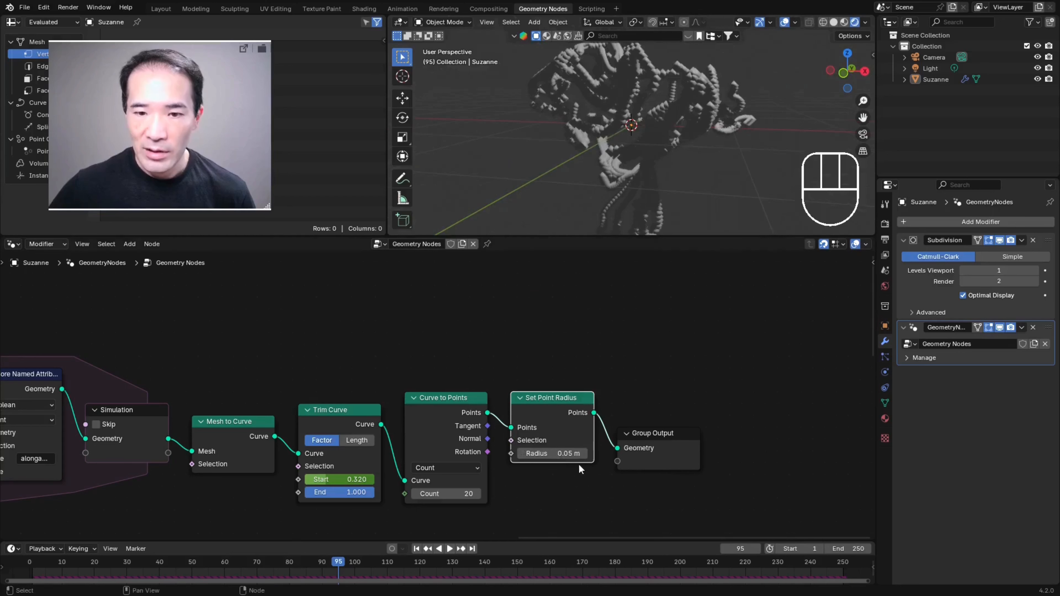
left_click(536, 454)
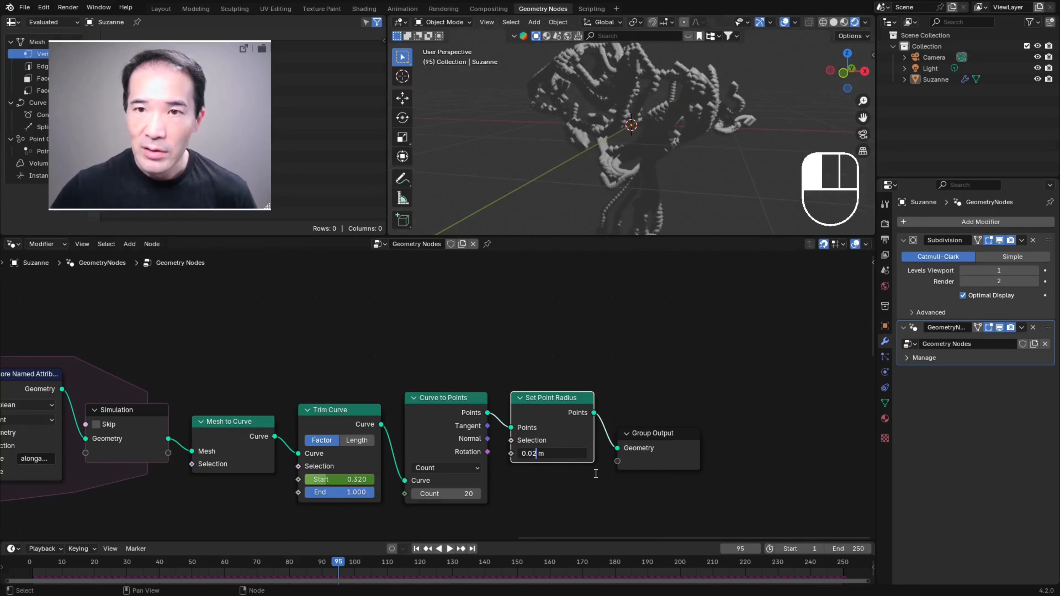
key("Return")
left_click(538, 453)
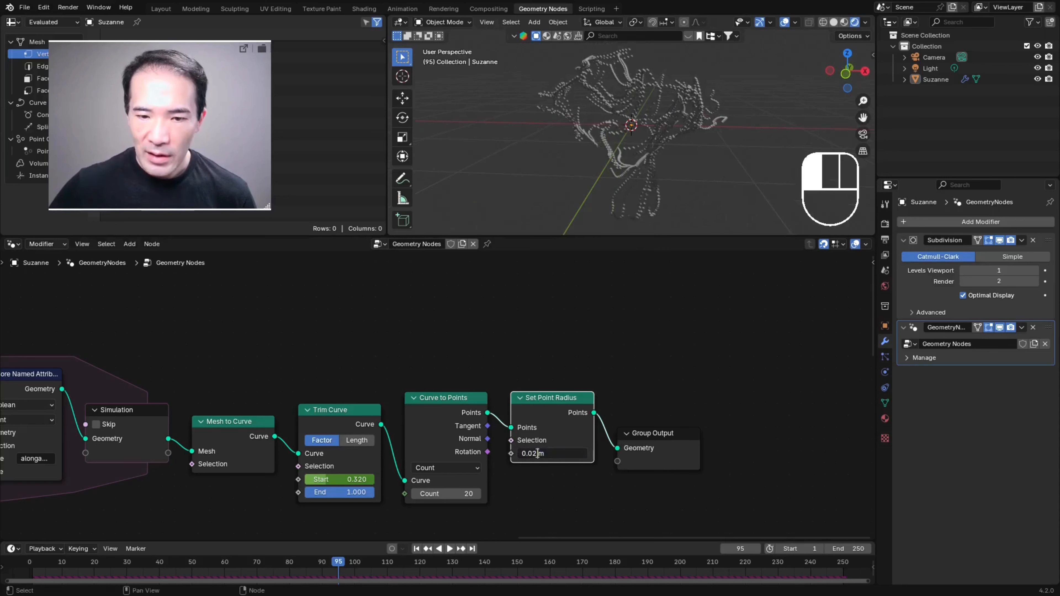
type("1")
key("Return")
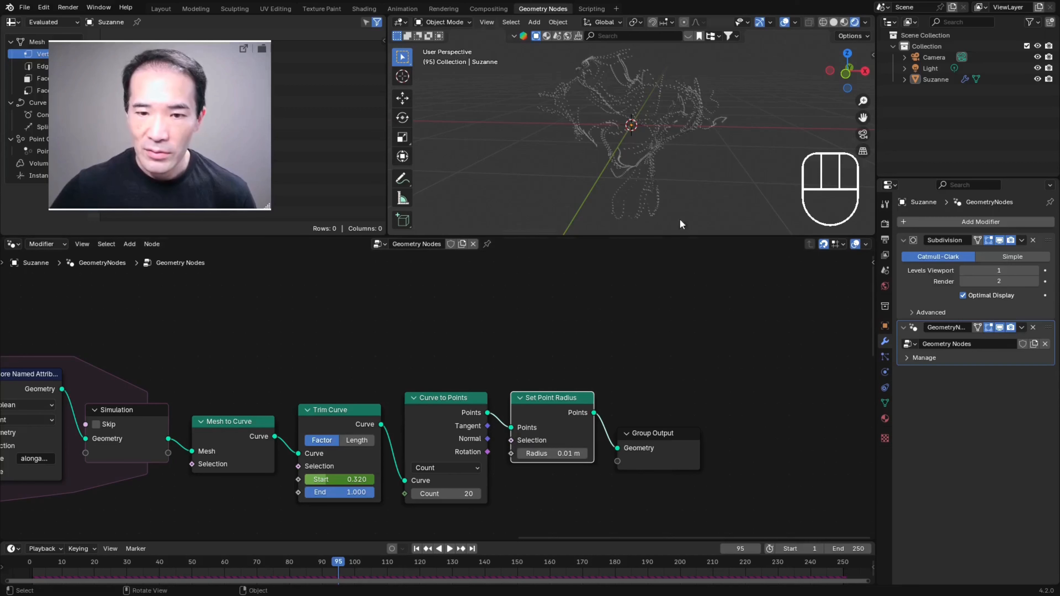
Play the simulation on to frame 114 and examine the smaller points from different angles and distances
key("space")
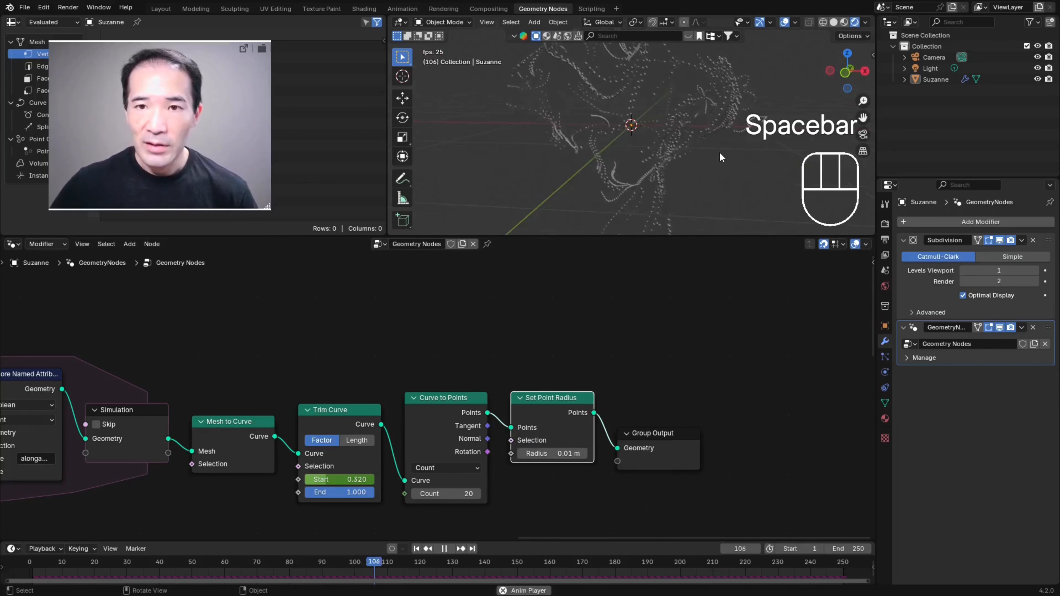
key("space")
scroll(602, 152, "down", 4)
middle_click_drag(601, 152, 672, 133)
scroll(669, 162, "up", 5)
scroll(658, 138, "down", 4)
Set the Density of the Distribute Points on Faces node to 100
middle_click_drag(410, 331, 806, 314)
middle_click_drag(654, 86, 636, 68)
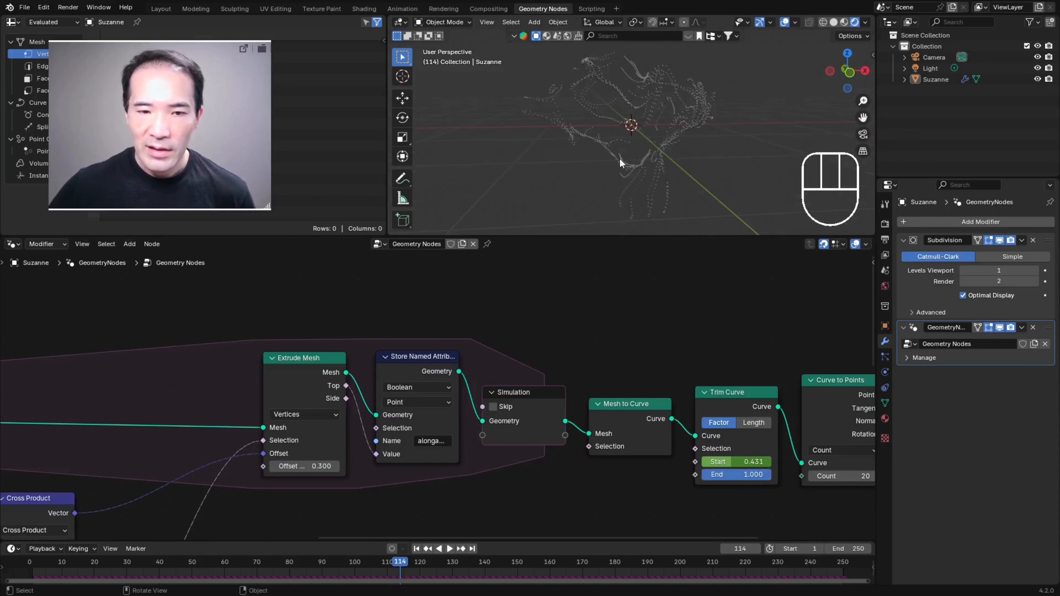
middle_click_drag(371, 300, 438, 325)
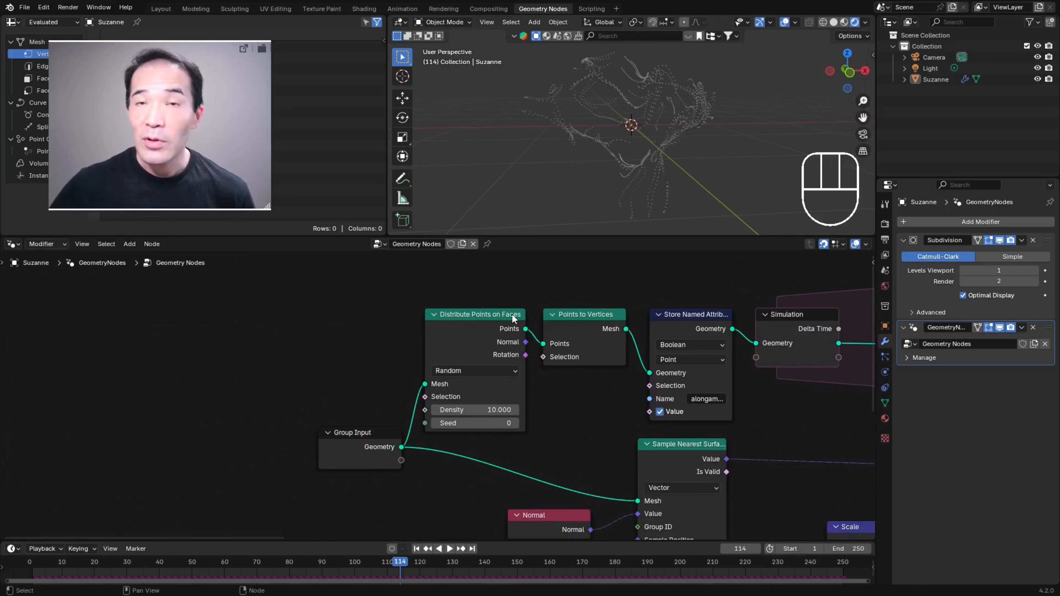
left_click_drag(479, 411, 501, 412)
left_click(476, 410)
type("100")
key("Return")
Replay the denser simulation from the first frame to frame 177 while viewing it from different angles
left_click(416, 548)
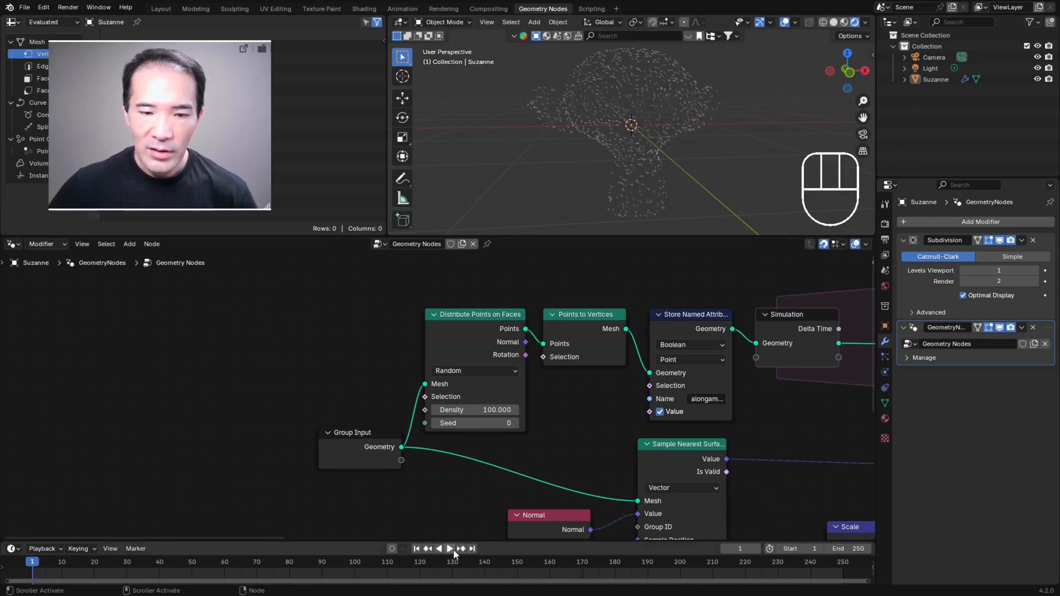
left_click(450, 549)
middle_click_drag(750, 139, 708, 140)
key("space")
key("space")
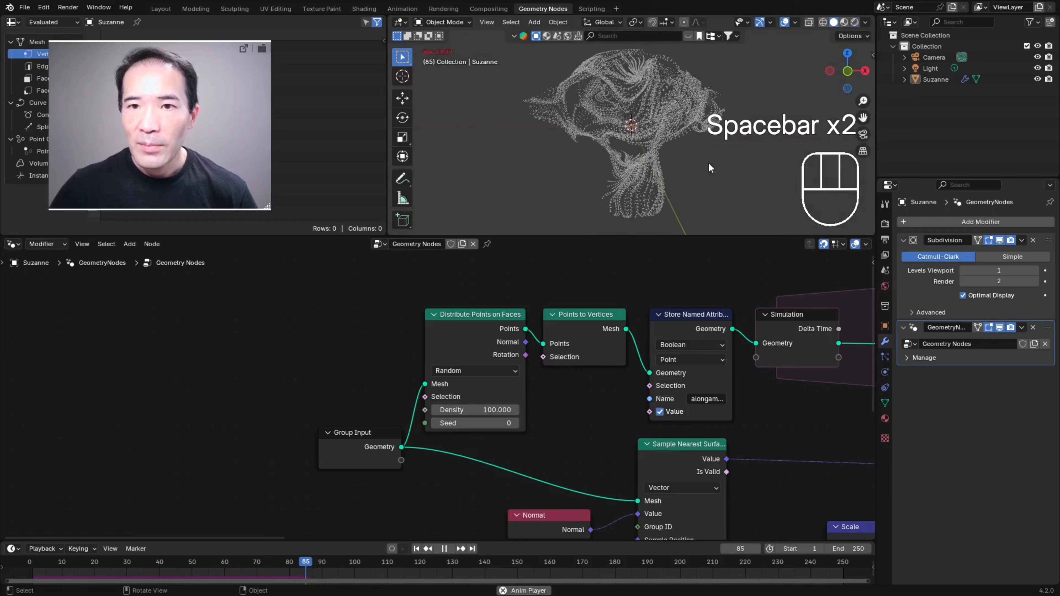
middle_click_drag(704, 189, 710, 118)
key("space")
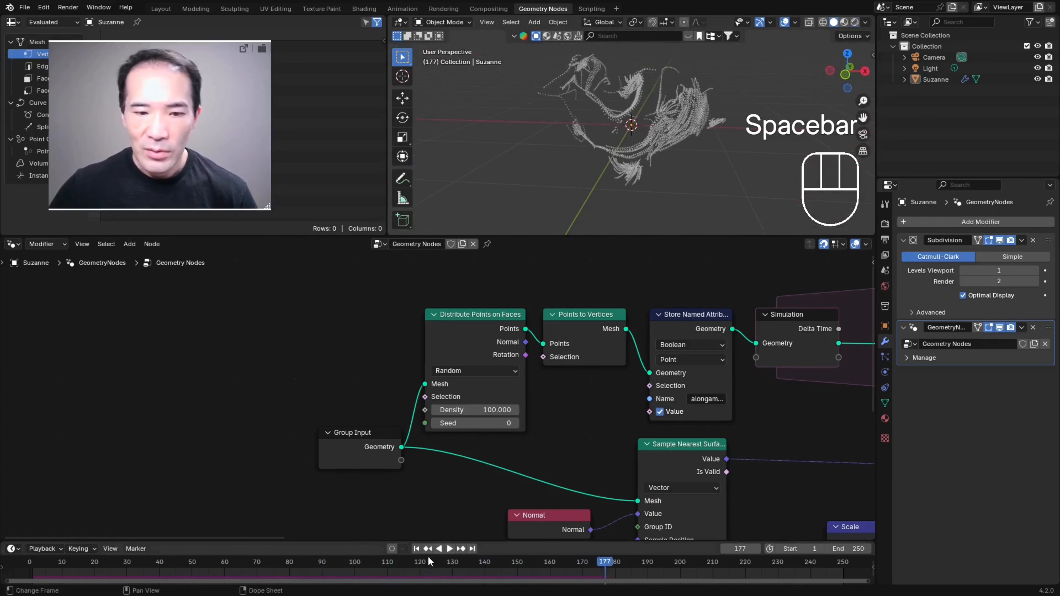
Examine the dense point strands around frame 94 from several angles and up close
middle_click_drag(693, 165, 669, 137)
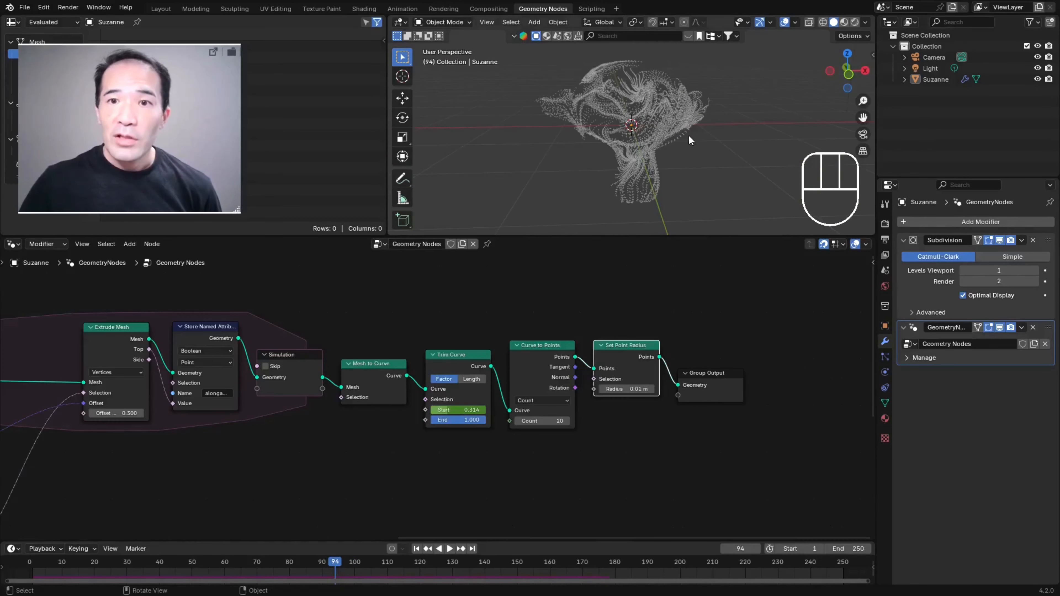
middle_click_drag(690, 140, 622, 132)
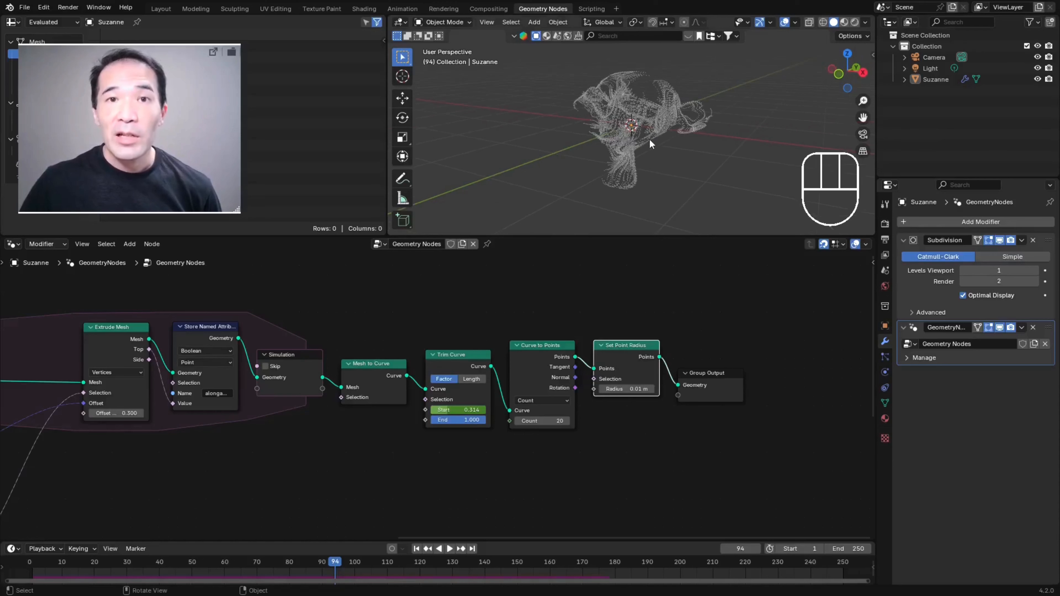
scroll(649, 121, "up", 5)
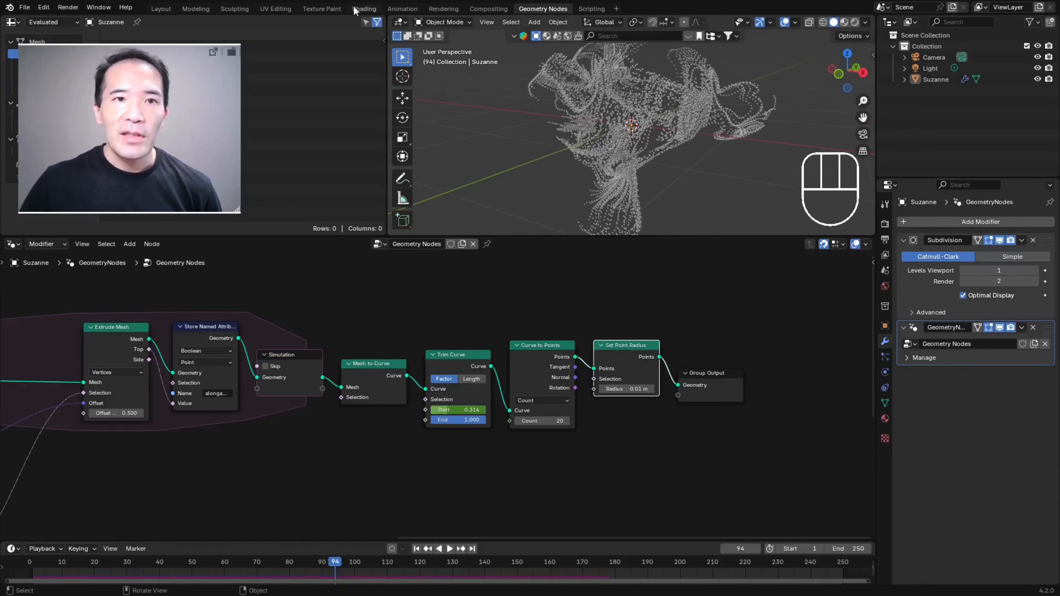
Switch to the Shading workspace and create a new material for the Suzanne object
left_click(368, 10)
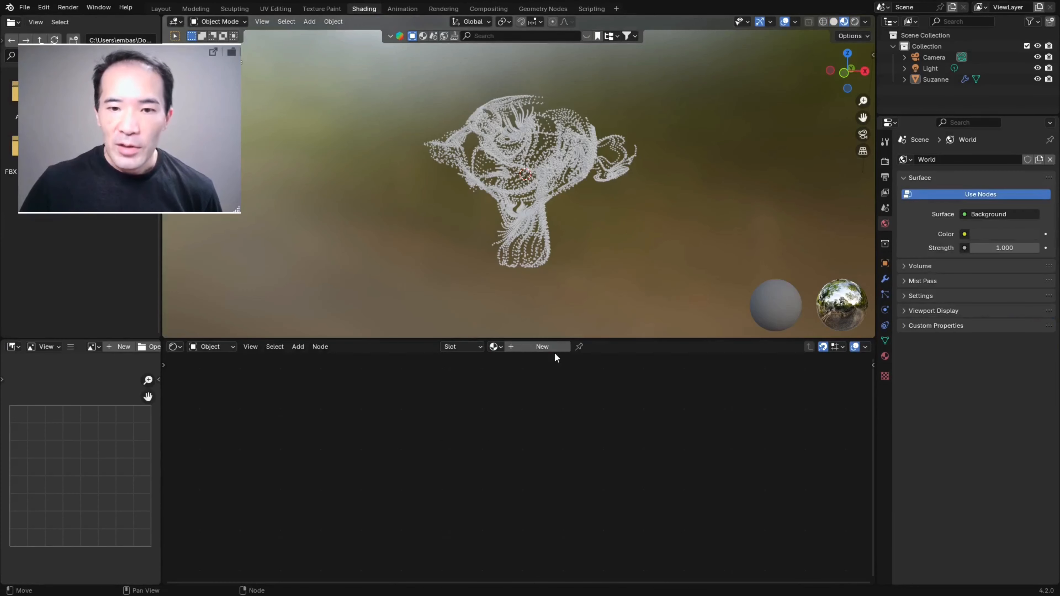
left_click(547, 348)
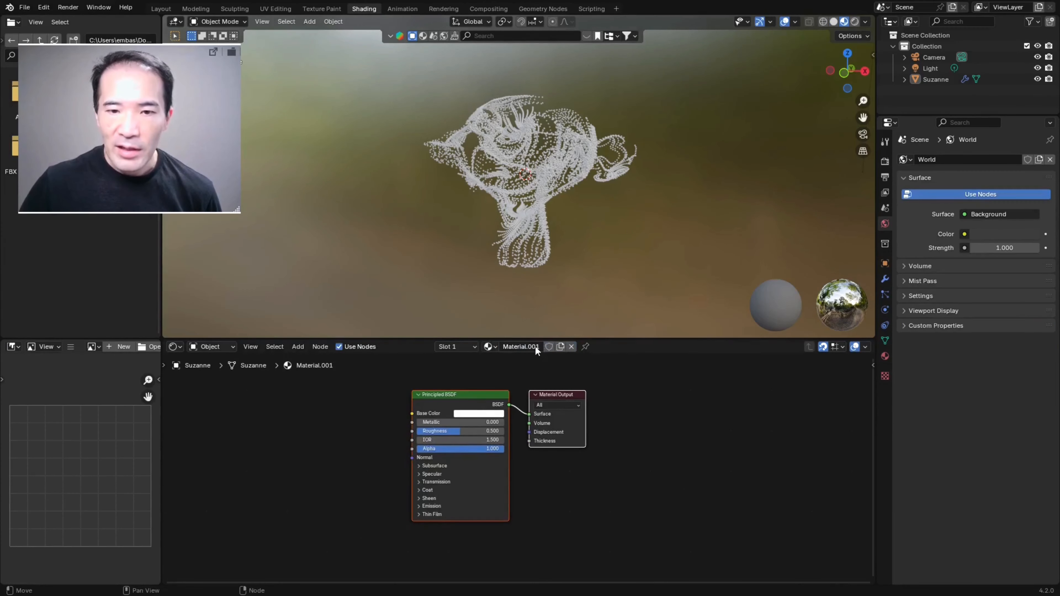
Set the Principled BSDF's Base Color to fully saturated blue with a hue of about 0.664
scroll(538, 381, "up", 2)
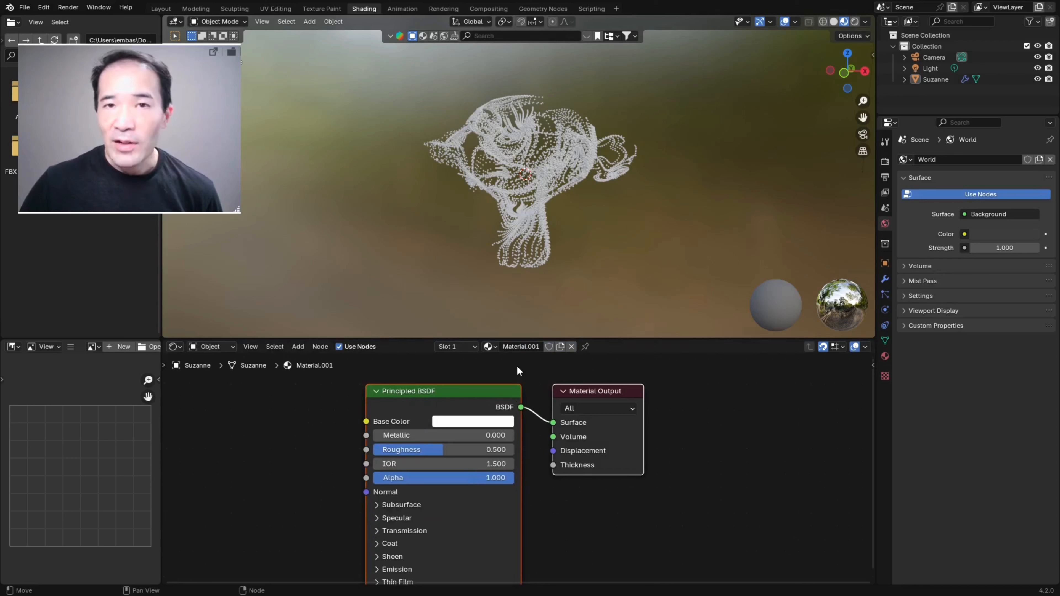
left_click(475, 423)
mouse_move(497, 278)
left_mouse_down()
mouse_move(440, 290)
mouse_move(539, 239)
left_mouse_up()
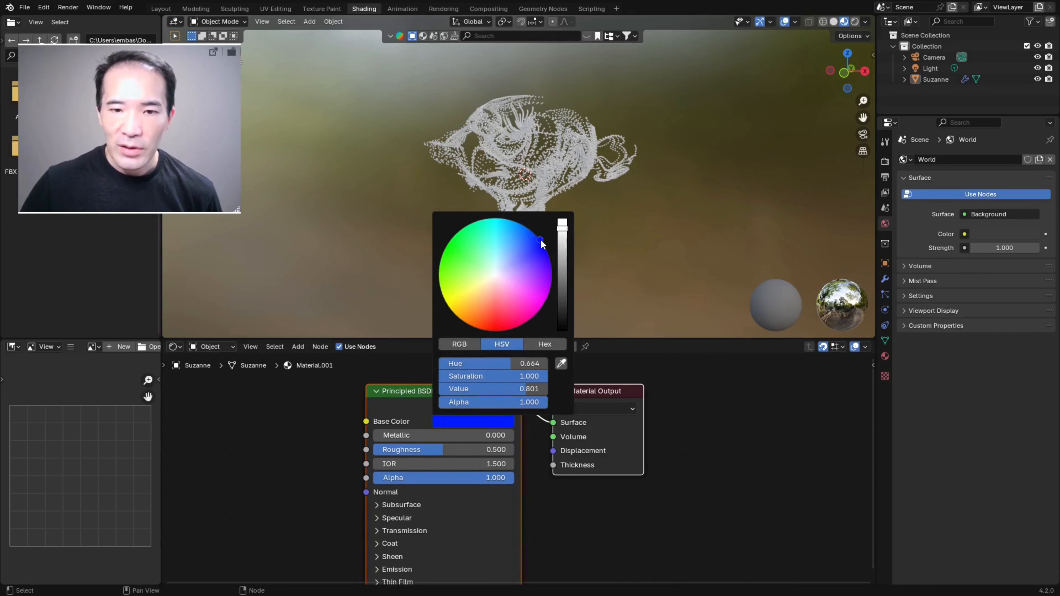
middle_click_drag(599, 139, 512, 151)
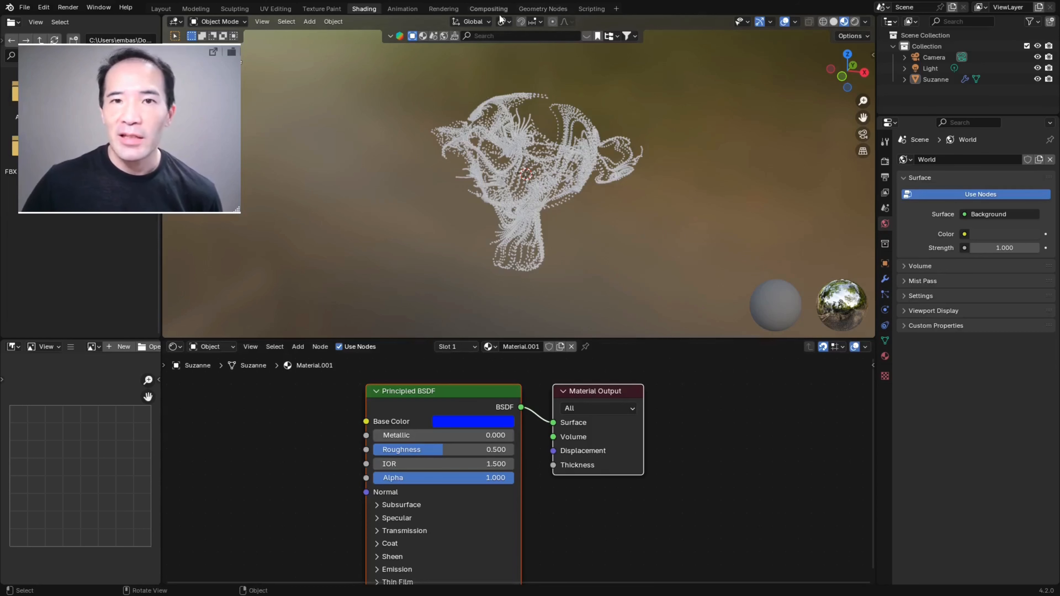
In the Geometry Nodes workspace, insert a Set Material node between Set Point Radius and Group Output
left_click(534, 9)
key("ctrl+space")
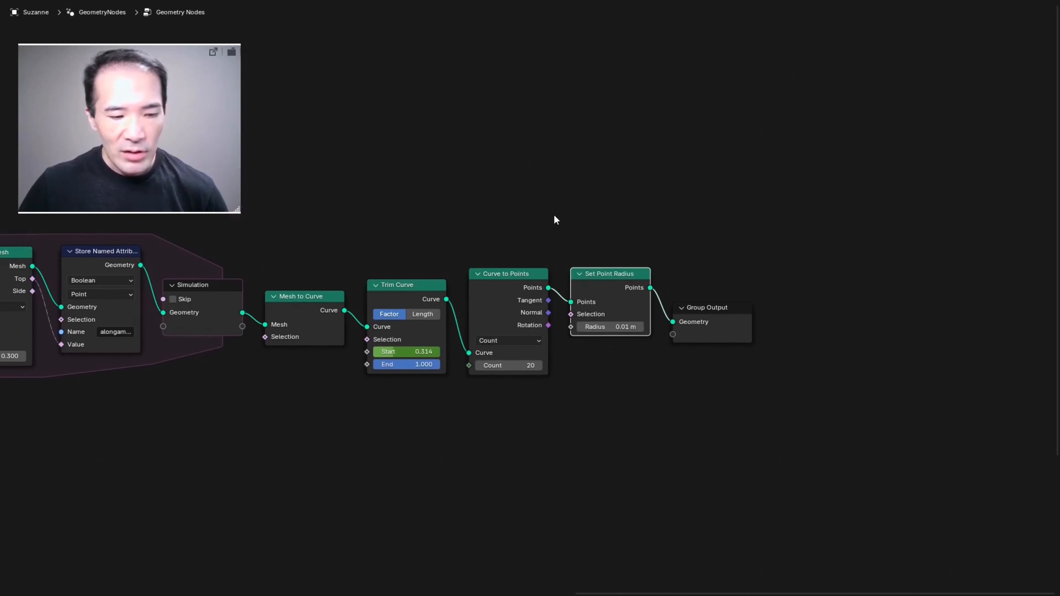
key("shift+a")
left_click(554, 215)
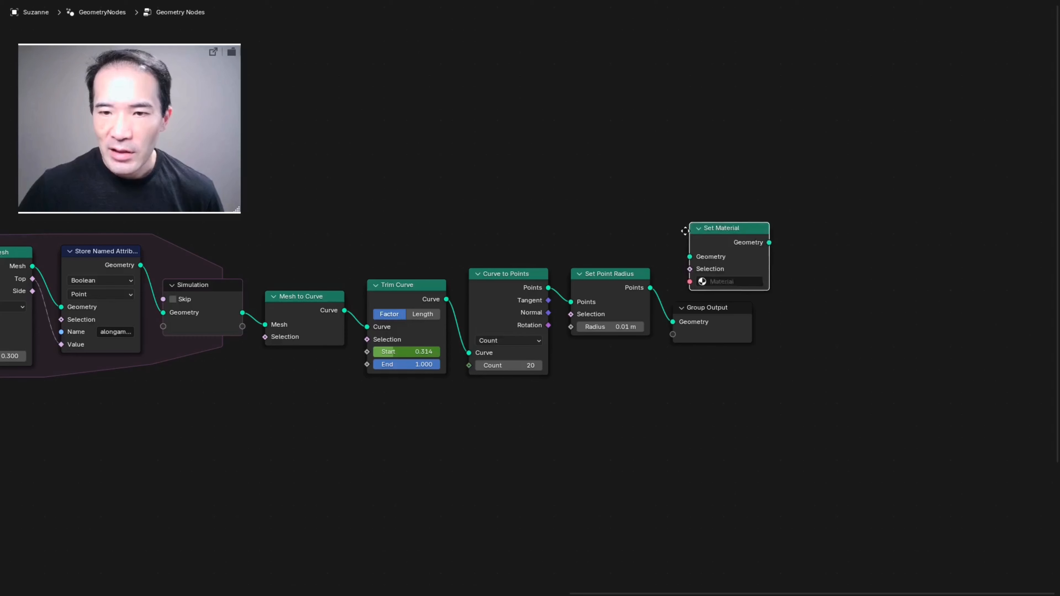
left_click(675, 259)
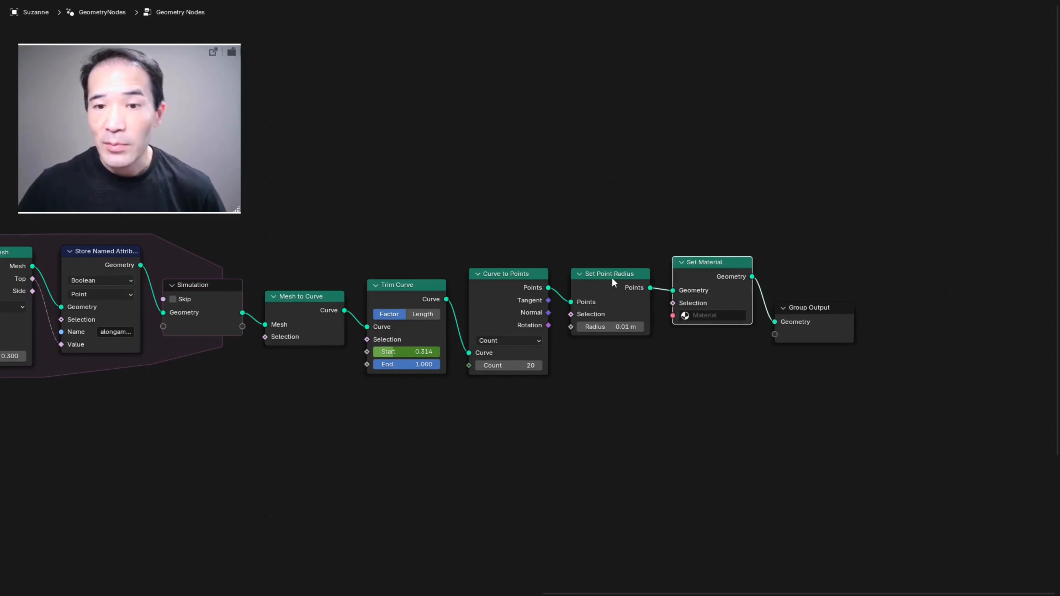
Assign Material.001 to the Set Material node
key("ctrl+alt+space")
scroll(694, 393, "up", 3)
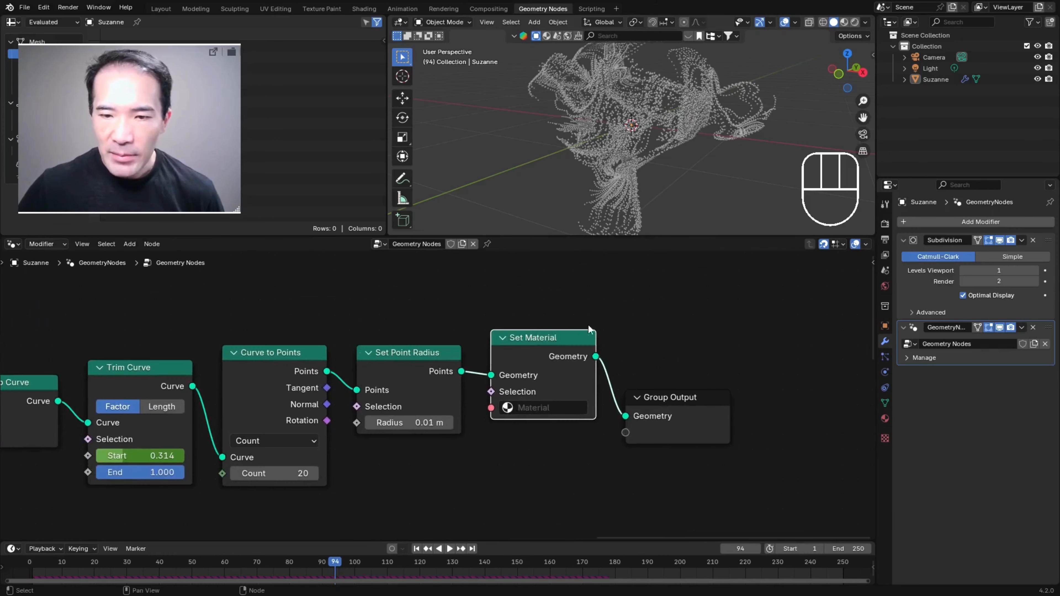
left_click(521, 411)
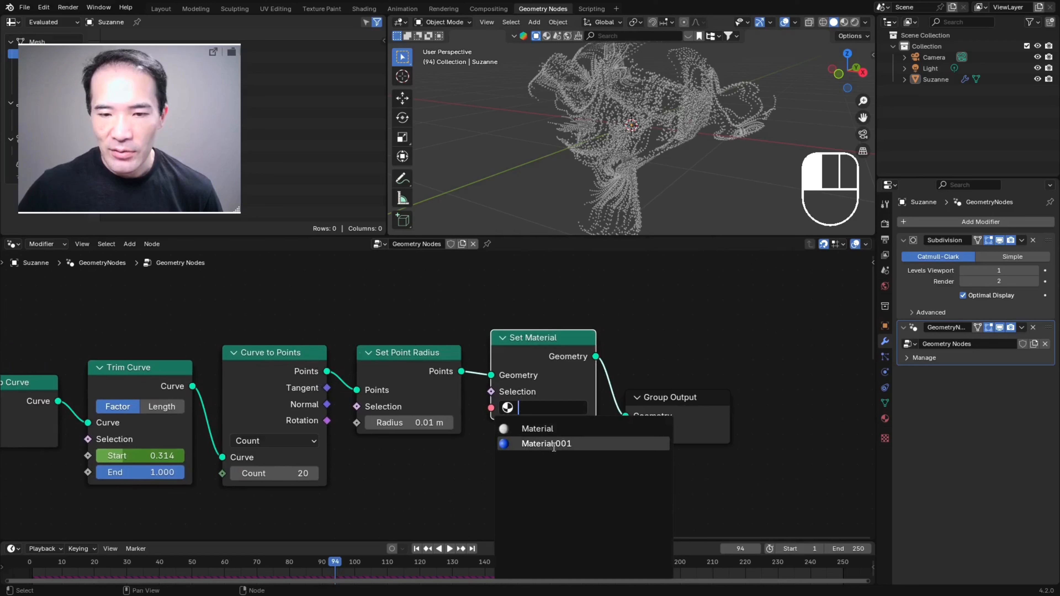
left_click(535, 445)
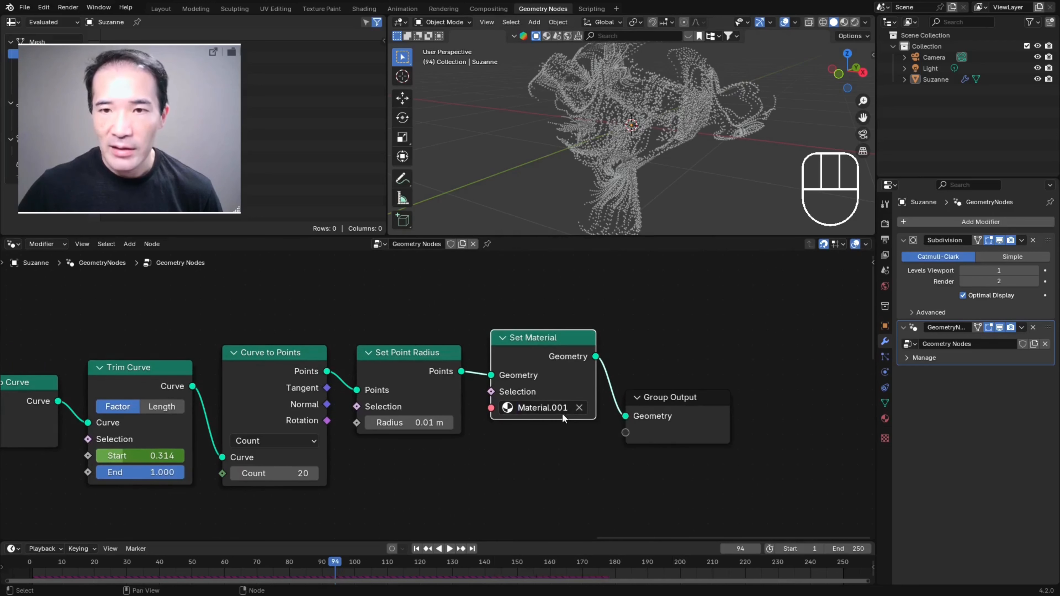
Preview the coloured points in Material Preview and Rendered shading from several angles
left_click(844, 24)
middle_click_drag(695, 101, 691, 109)
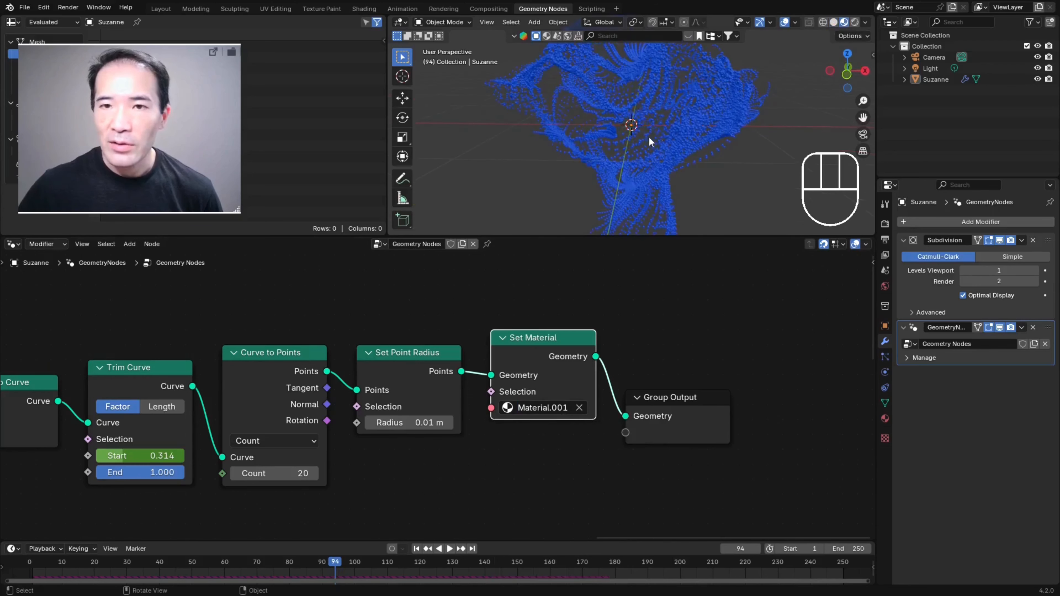
left_click(855, 22)
middle_click_drag(785, 67, 634, 111)
middle_click_drag(713, 115, 700, 110)
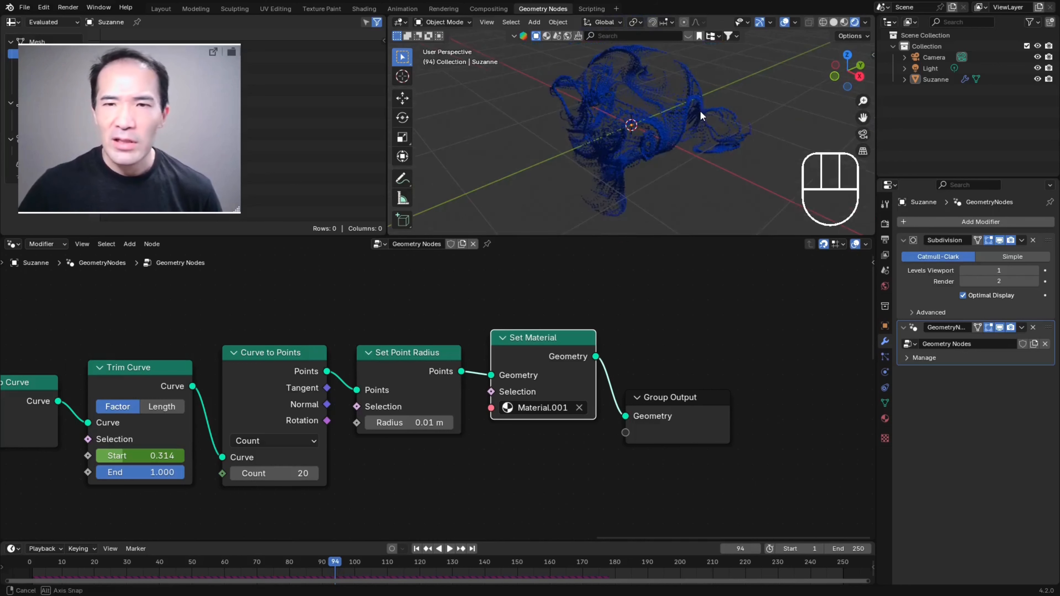
middle_click_drag(660, 144, 571, 81)
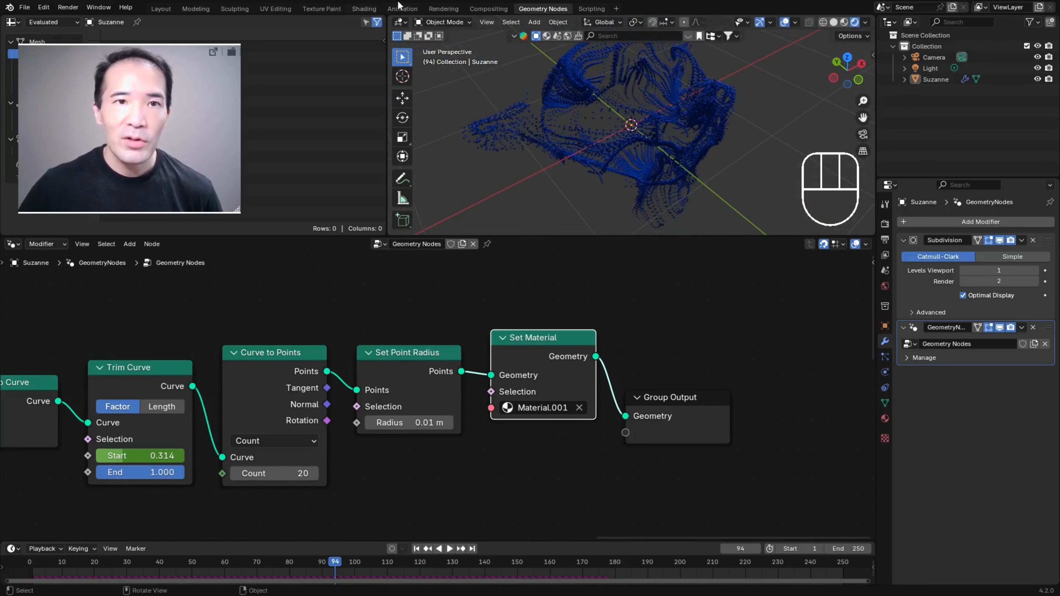
Return to the Shading workspace and add a Color Ramp node beside the Principled BSDF
left_click(364, 8)
scroll(611, 365, "down", 3)
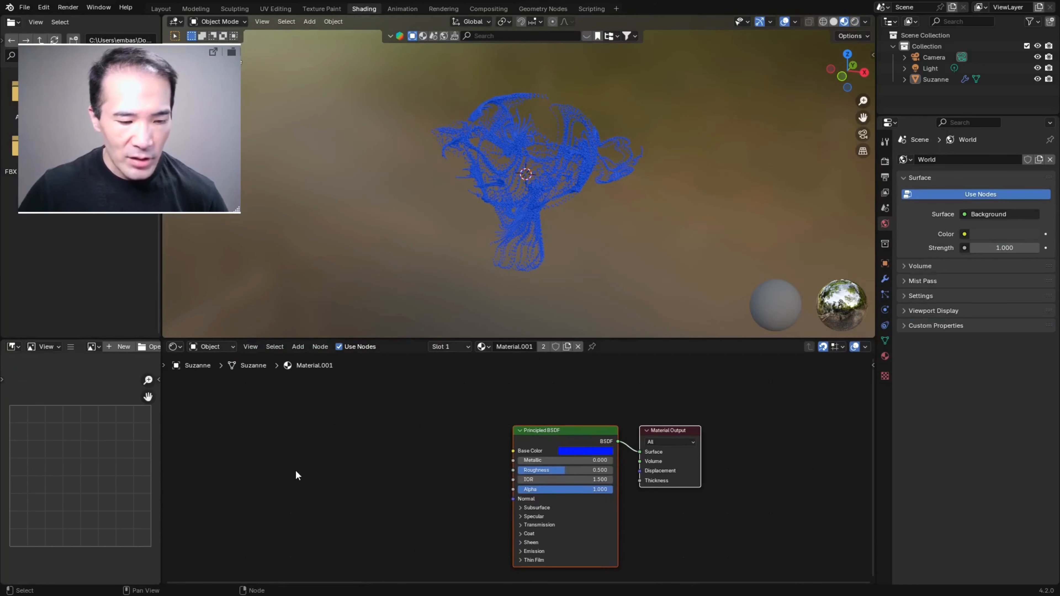
key("shift+a")
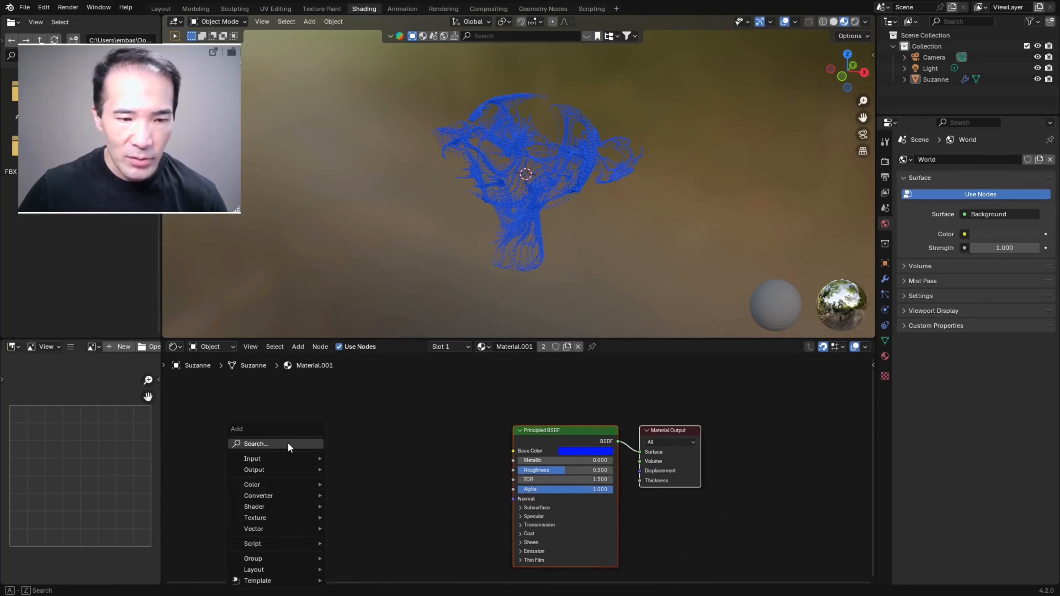
left_click(291, 444)
type("color ramp")
key("Return")
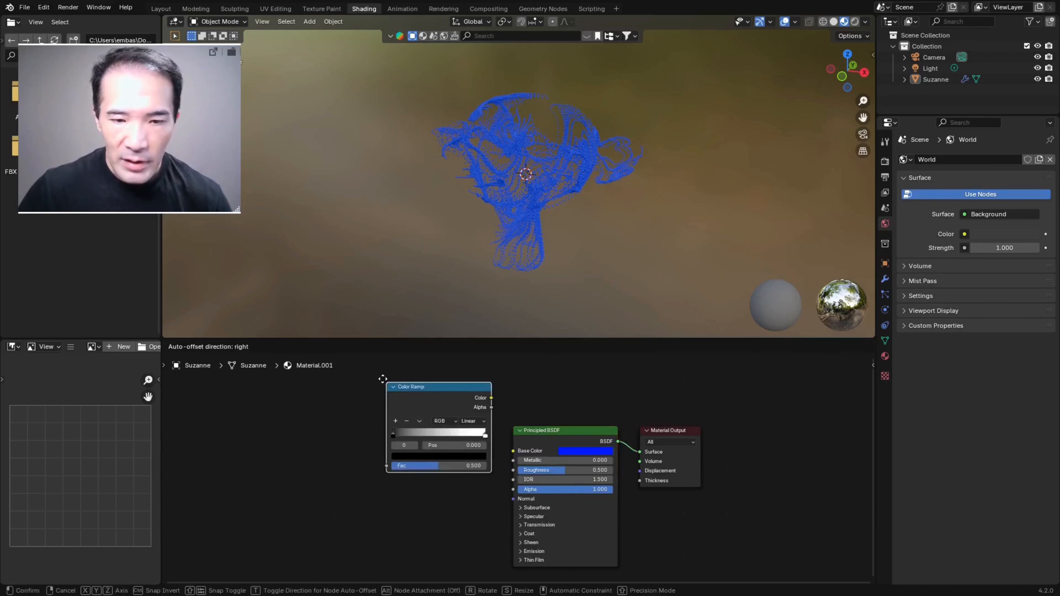
left_click(383, 407)
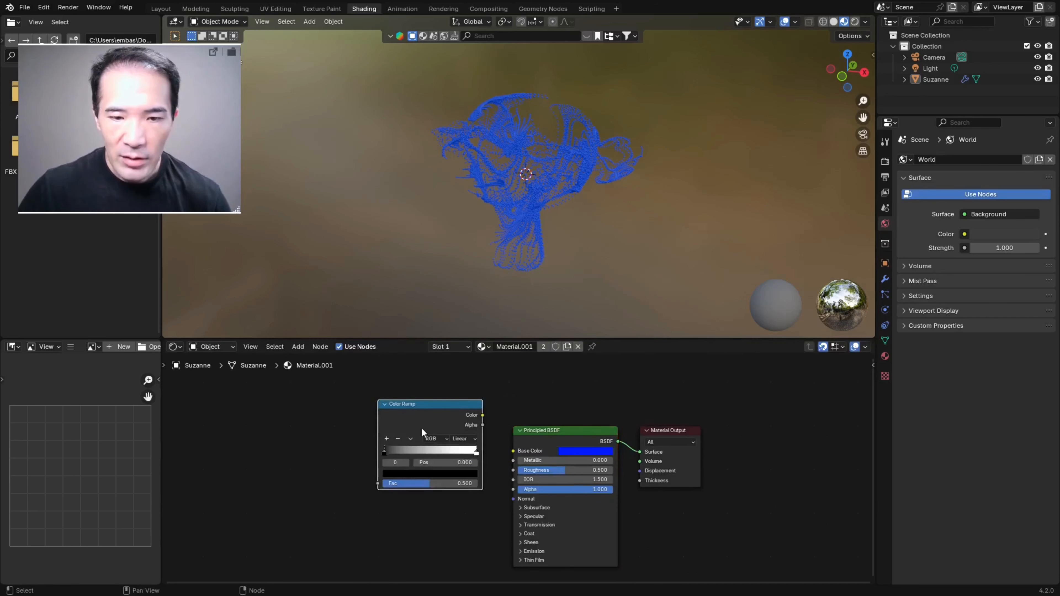
Connect the Color Ramp's Color to the Material Output's Surface and move the Principled BSDF out of the way
left_click_drag(481, 418, 640, 462)
middle_click_drag(595, 394, 579, 572)
left_click_drag(549, 392, 768, 543)
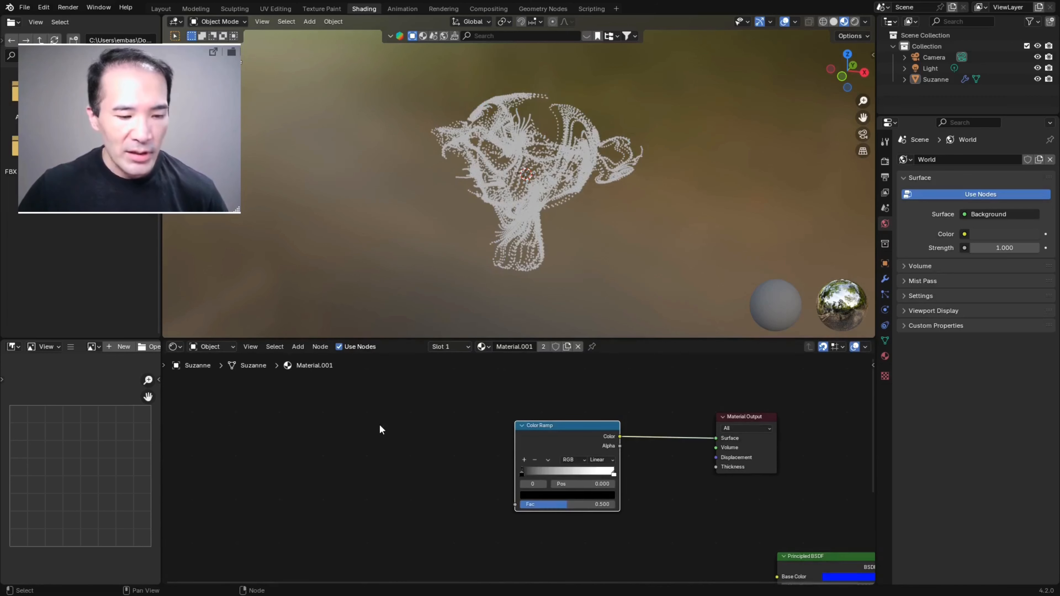
Add a Texture Coordinate node and connect its Object output to the Color Ramp's Fac input
key("shift+a")
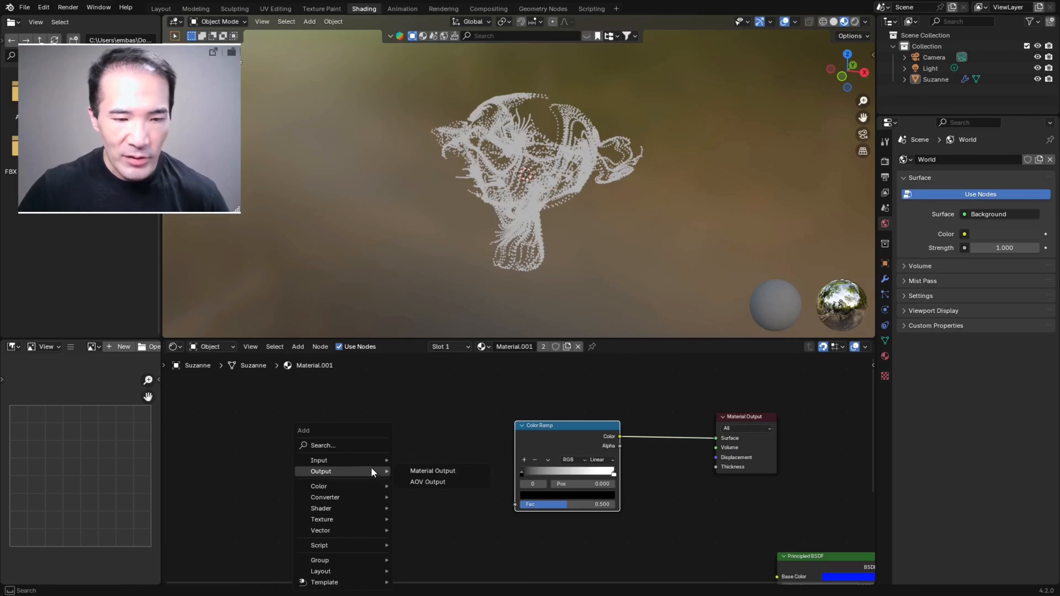
left_click(330, 445)
type("tc")
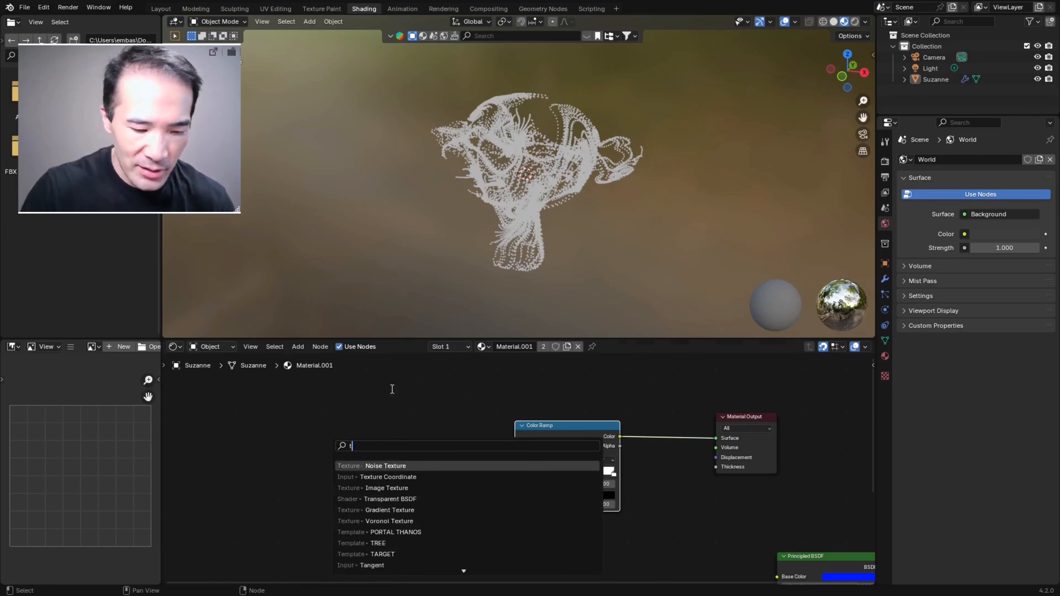
key("Return")
left_click(408, 422)
middle_click_drag(449, 456, 439, 454)
left_click_drag(436, 455, 503, 471)
Move the Color Ramp's white stop inward and recolour it a saturated blue
left_click_drag(605, 473, 582, 473)
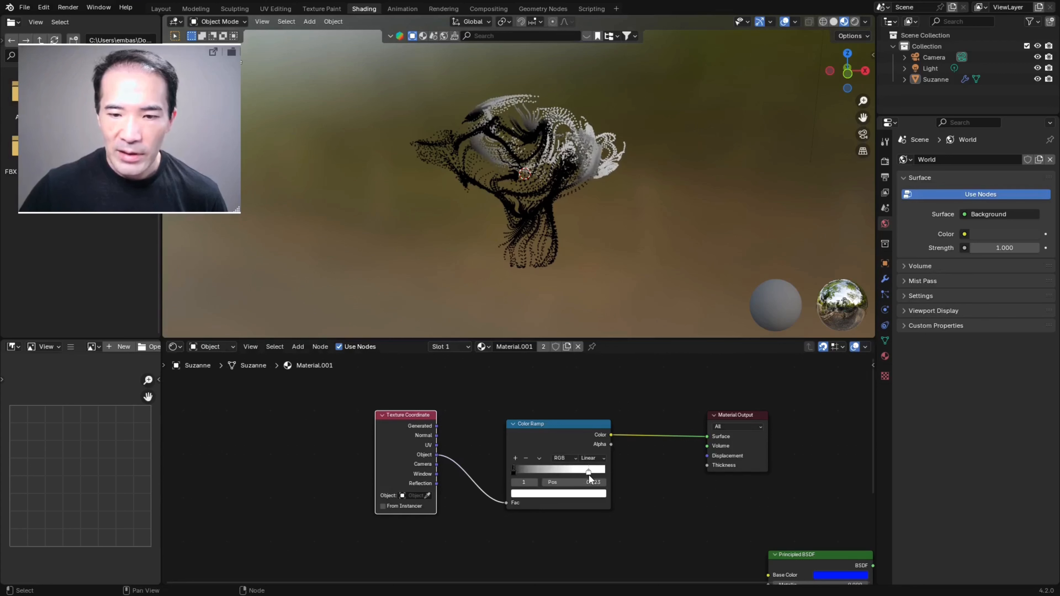
left_click(591, 494)
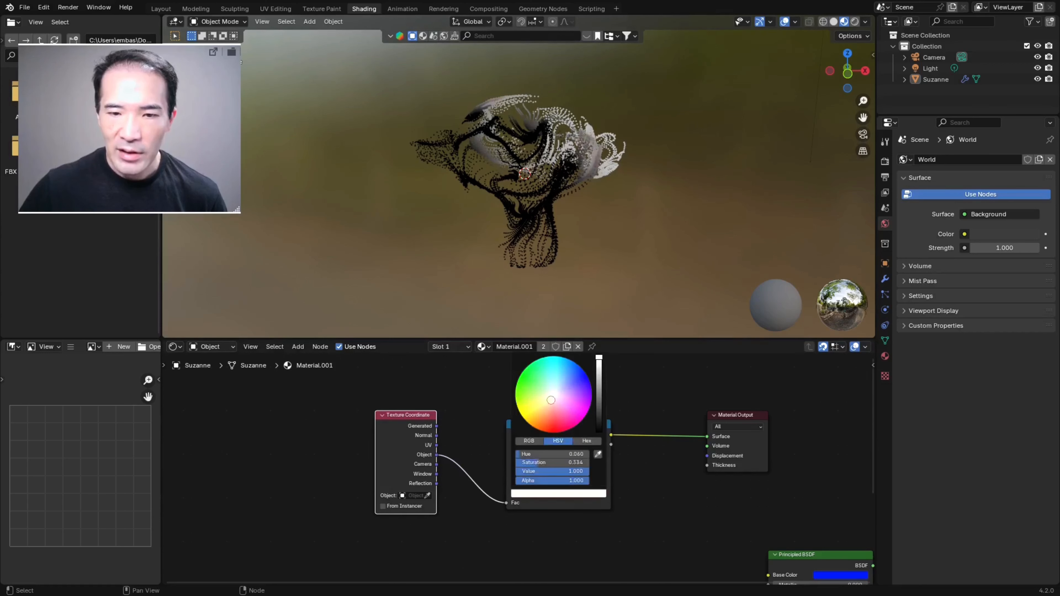
left_click(587, 377)
Colour the Color Ramp's first stop bright yellow and move the blue stop to position 0.991
left_click(515, 475)
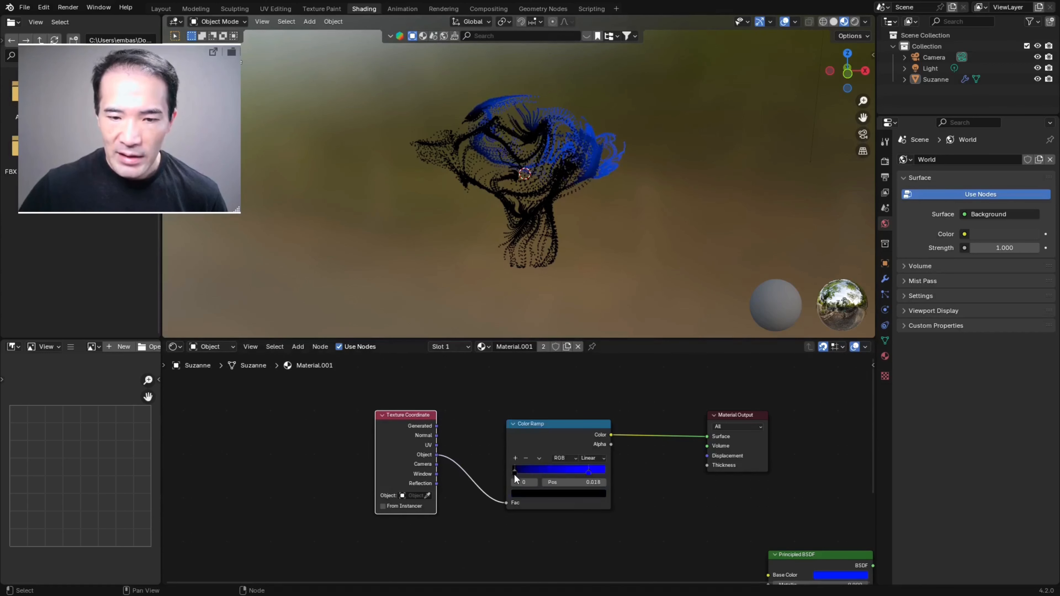
left_click(545, 495)
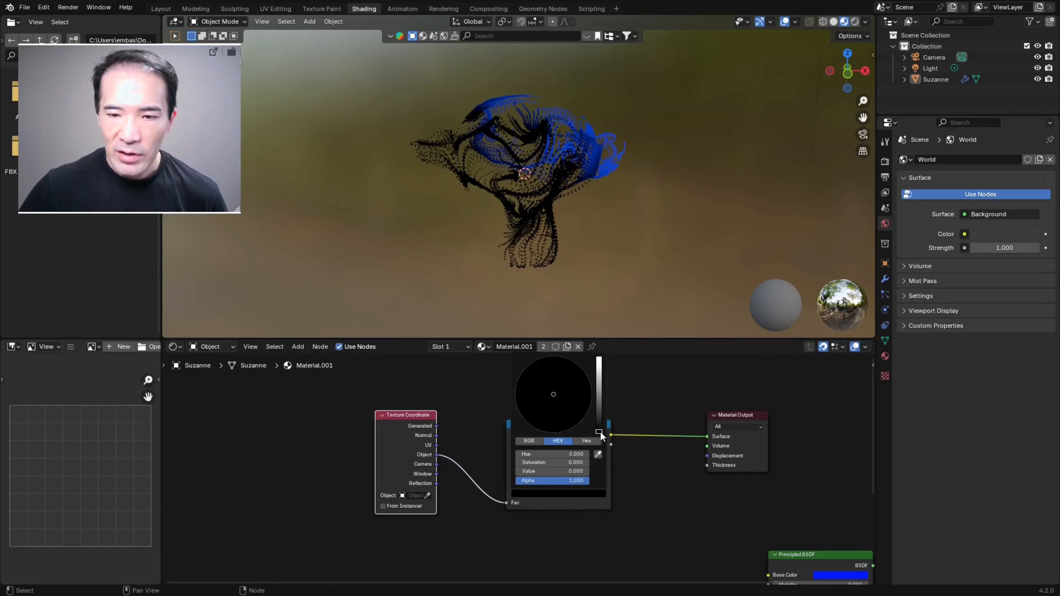
left_click_drag(599, 429, 599, 357)
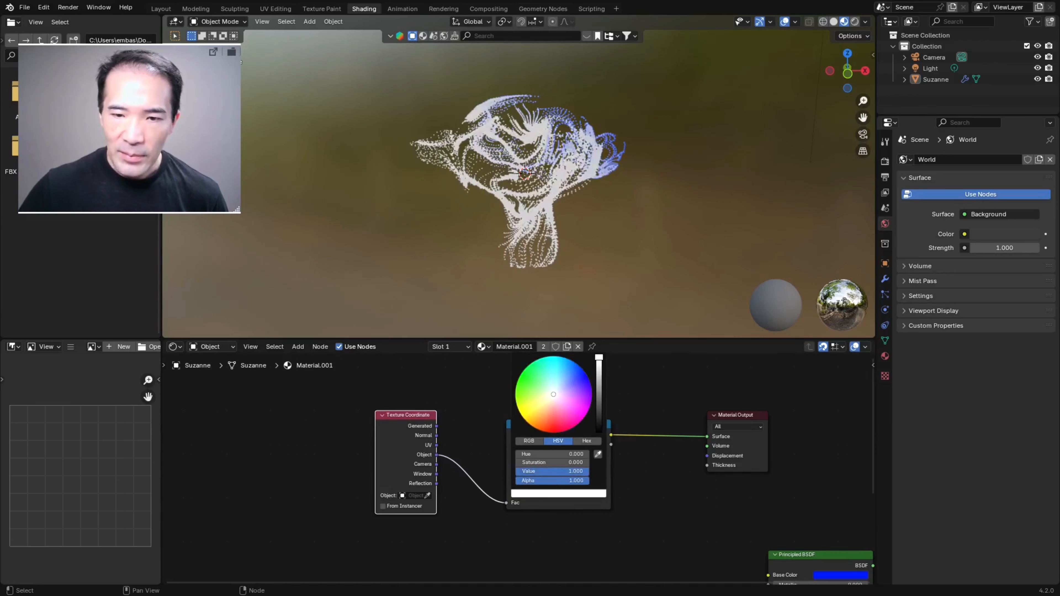
left_click_drag(554, 395, 518, 409)
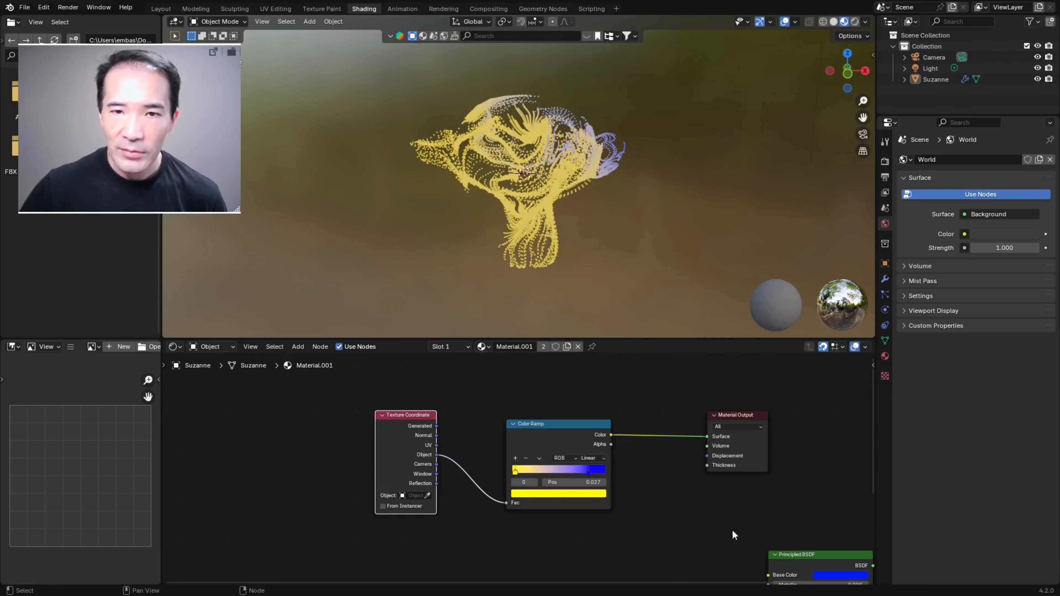
left_click(605, 471)
left_click_drag(620, 474, 656, 488)
Add a Vector Math node set to Length and insert it between Texture Coordinate and Color Ramp
key("shift+a")
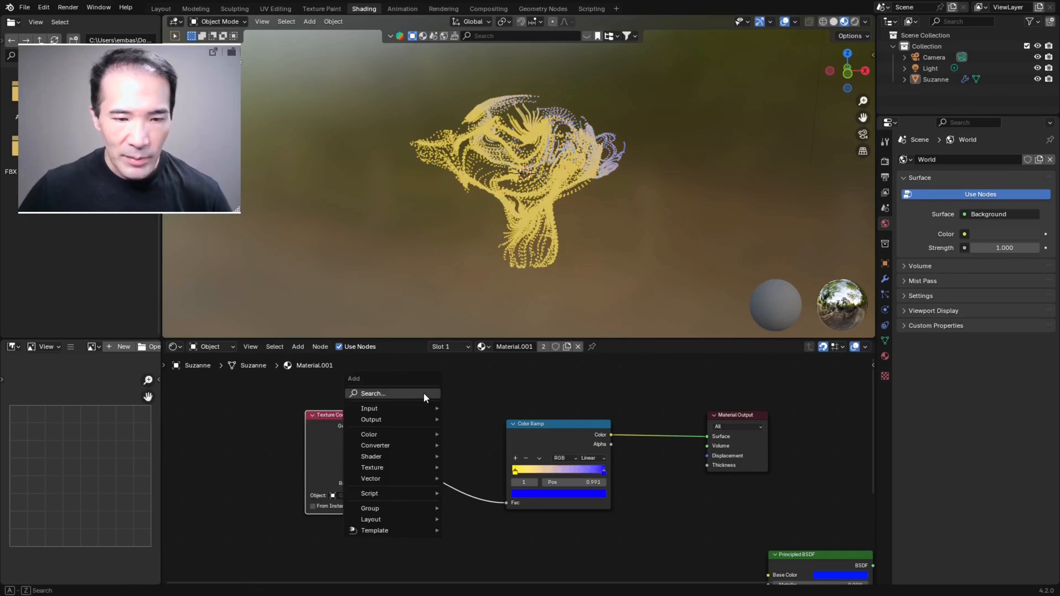
left_click(424, 394)
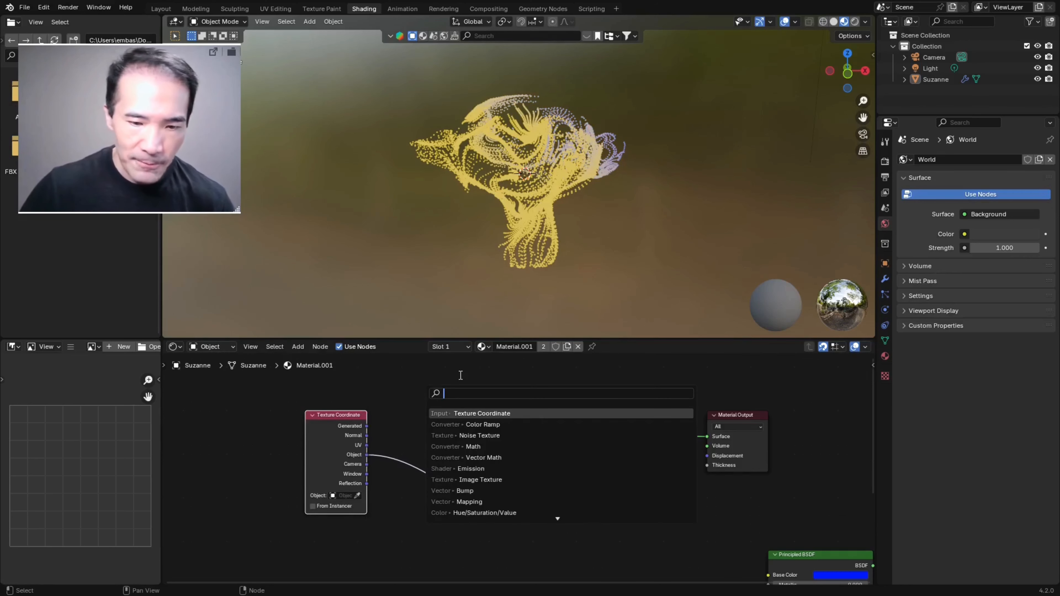
type("vec")
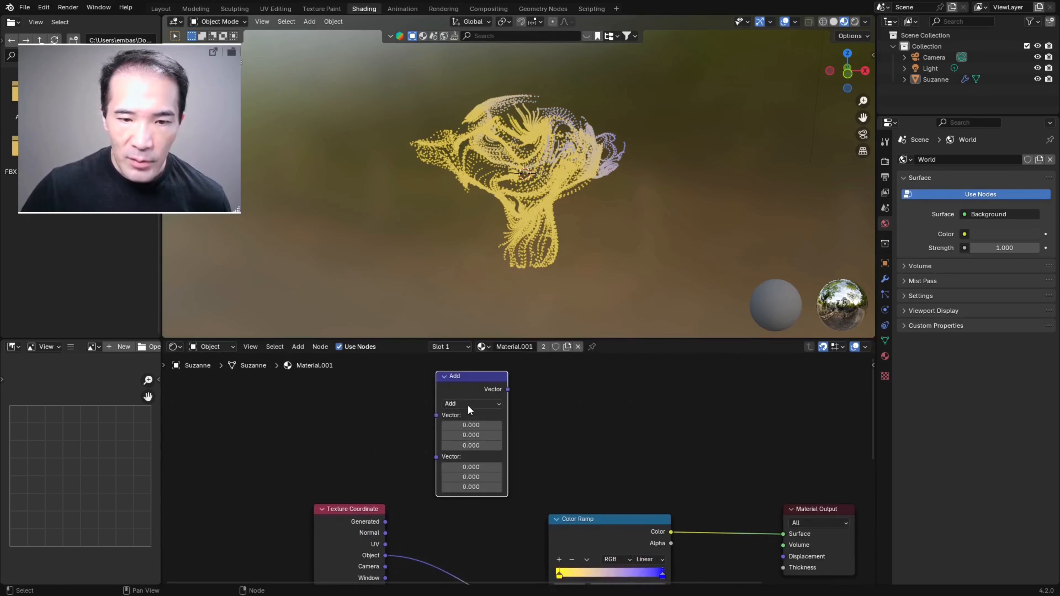
left_click(468, 405)
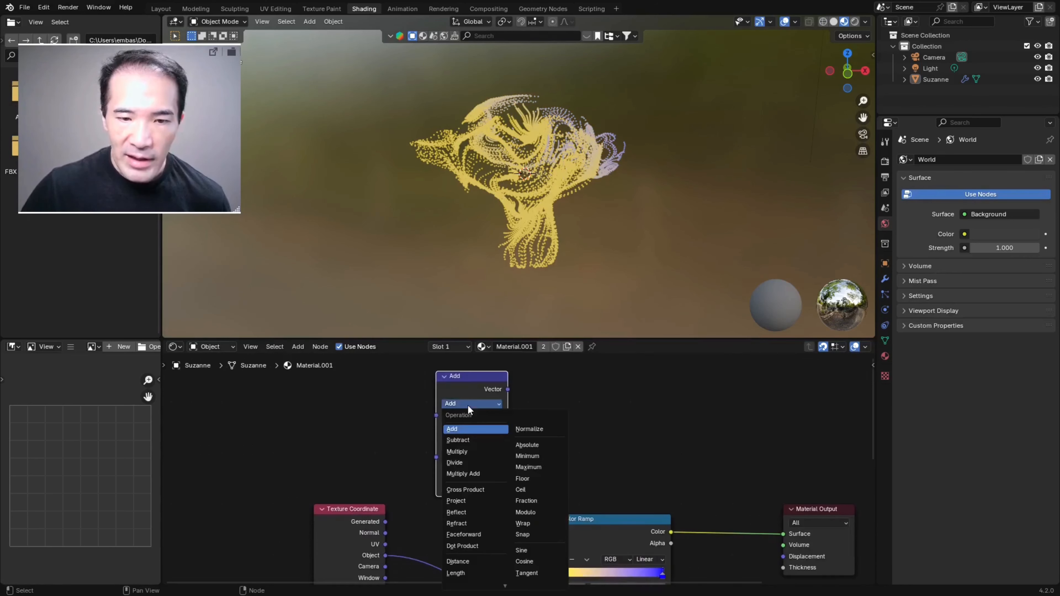
left_click(455, 573)
scroll(550, 443, "down", 2)
left_click_drag(505, 369, 482, 499)
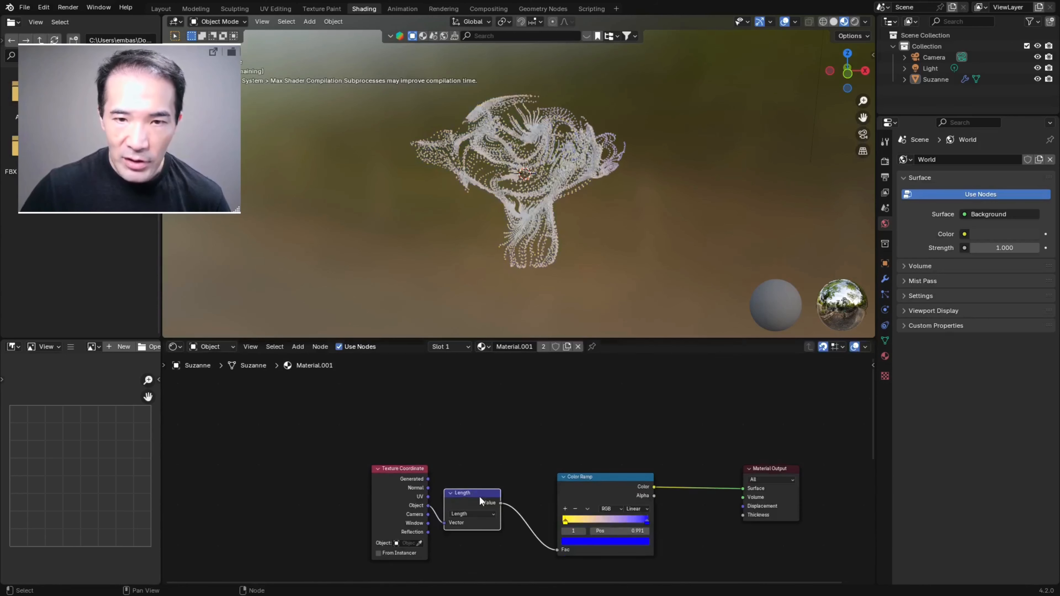
Insert a Math node set to Divide between the Length node and Color Ramp, with its second value at 0.900
middle_click_drag(532, 441, 473, 394)
scroll(402, 410, "up", 3)
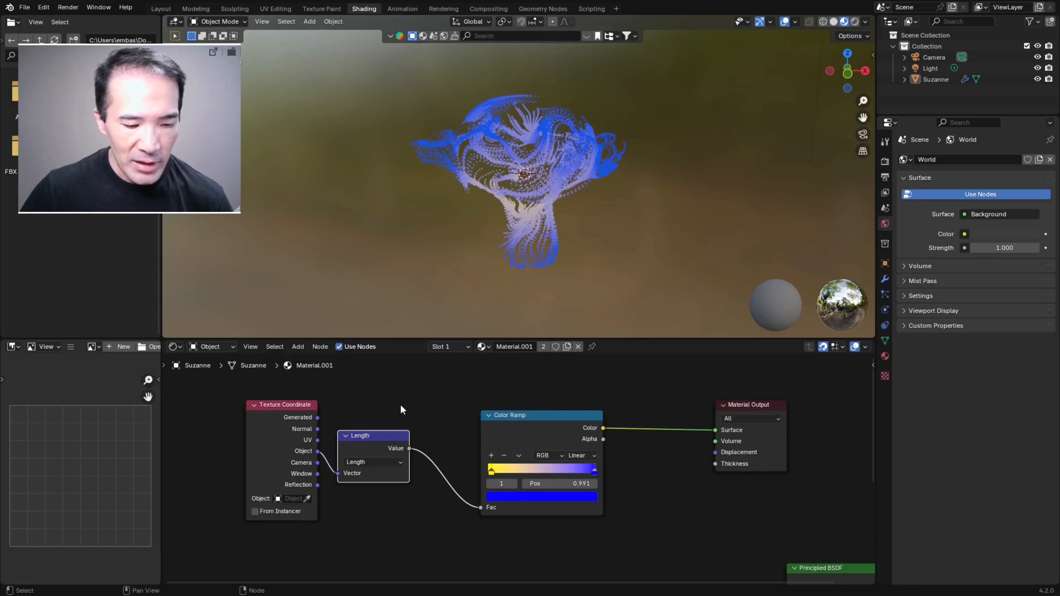
key("shift+a")
left_click(384, 403)
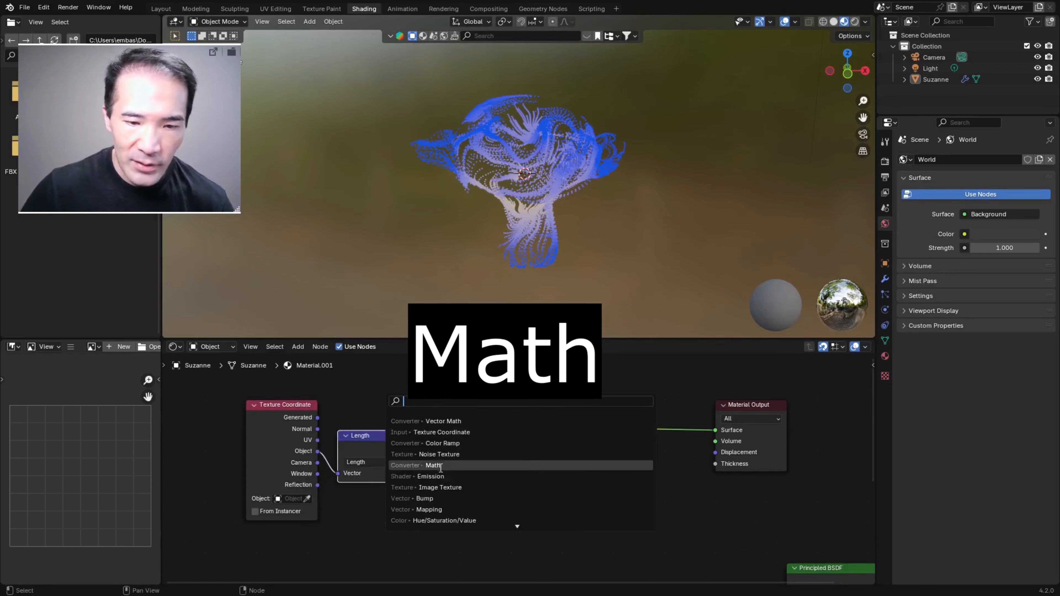
left_click(433, 466)
left_click(390, 379)
left_click(407, 411)
left_click(411, 448)
left_click(421, 411)
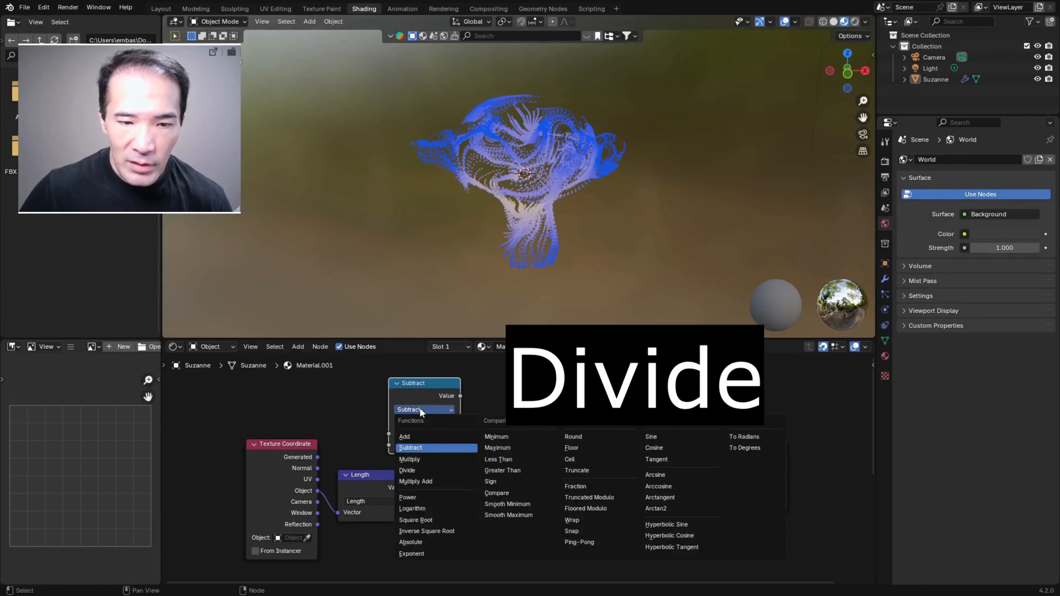
left_click(419, 471)
left_click_drag(428, 390, 452, 474)
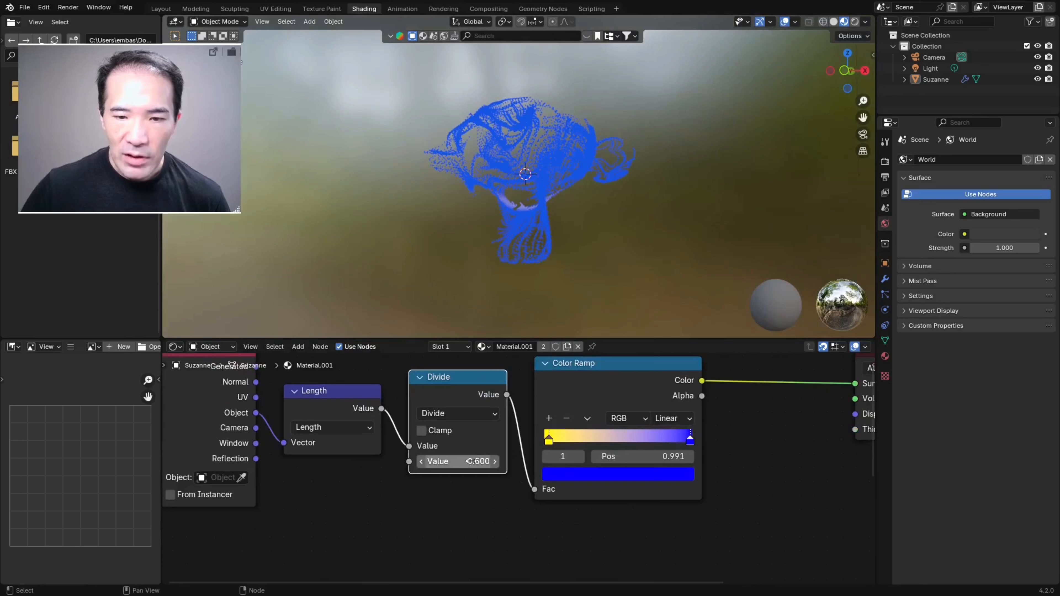
mouse_move(466, 462)
left_mouse_down()
mouse_move(434, 461)
mouse_move(472, 462)
left_mouse_up()
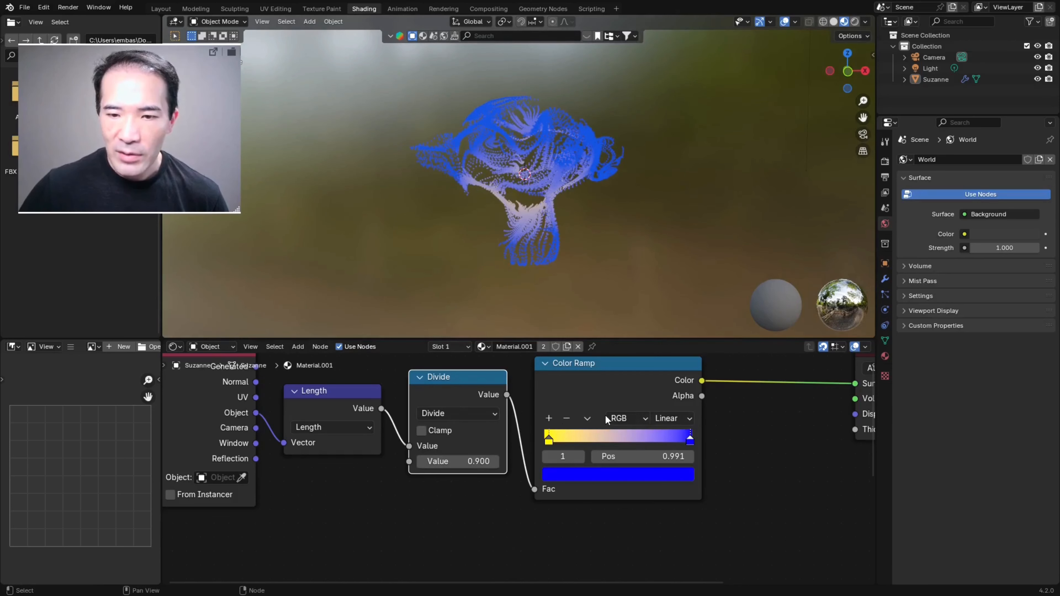
Switch the Color Ramp's colour mode to HSV and its hue interpolation to Clockwise
left_click(616, 419)
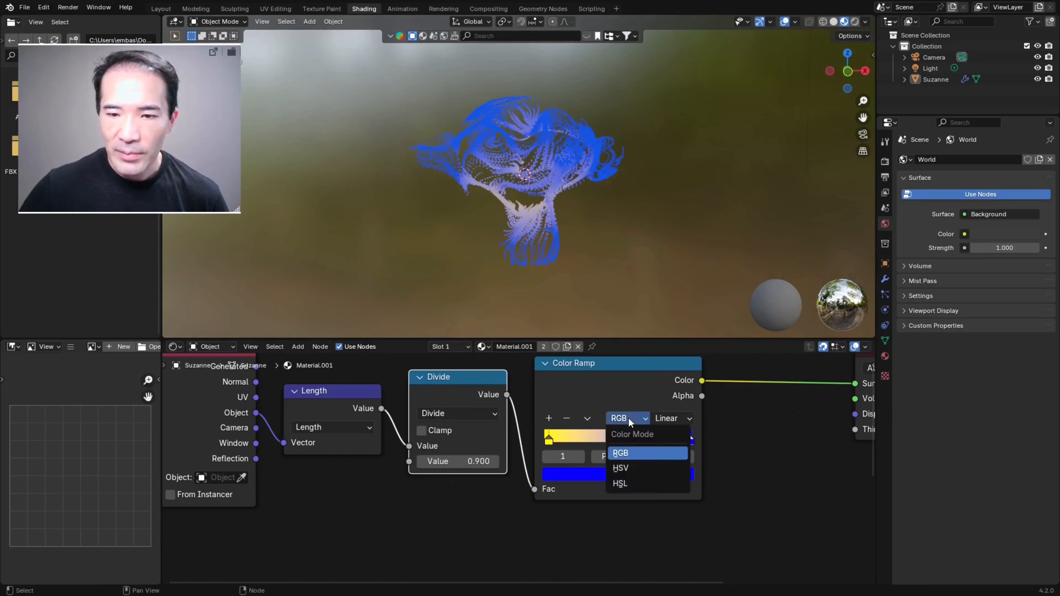
left_click(628, 469)
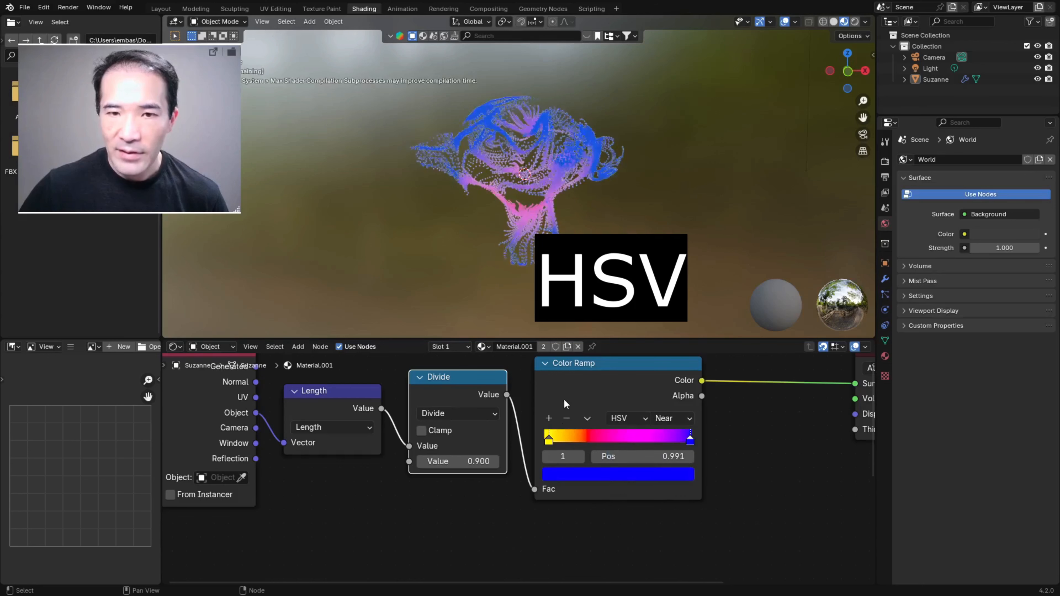
left_click(659, 421)
left_click(690, 484)
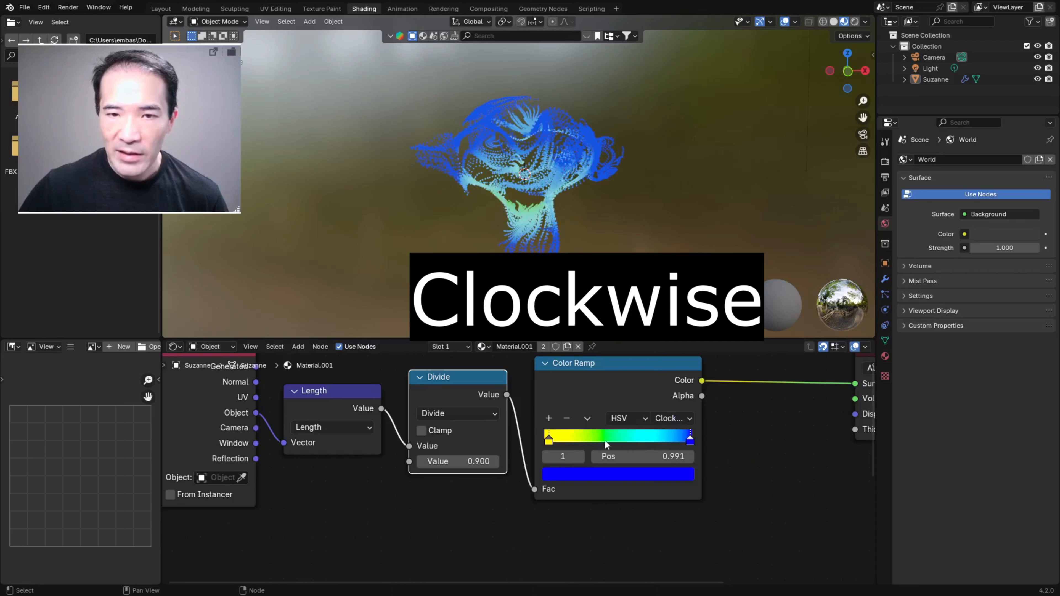
Swap the Color Ramp's stops so blue sits at 0.000 and yellow at 1.000, and set the Divide value to 1.200
left_click(548, 439)
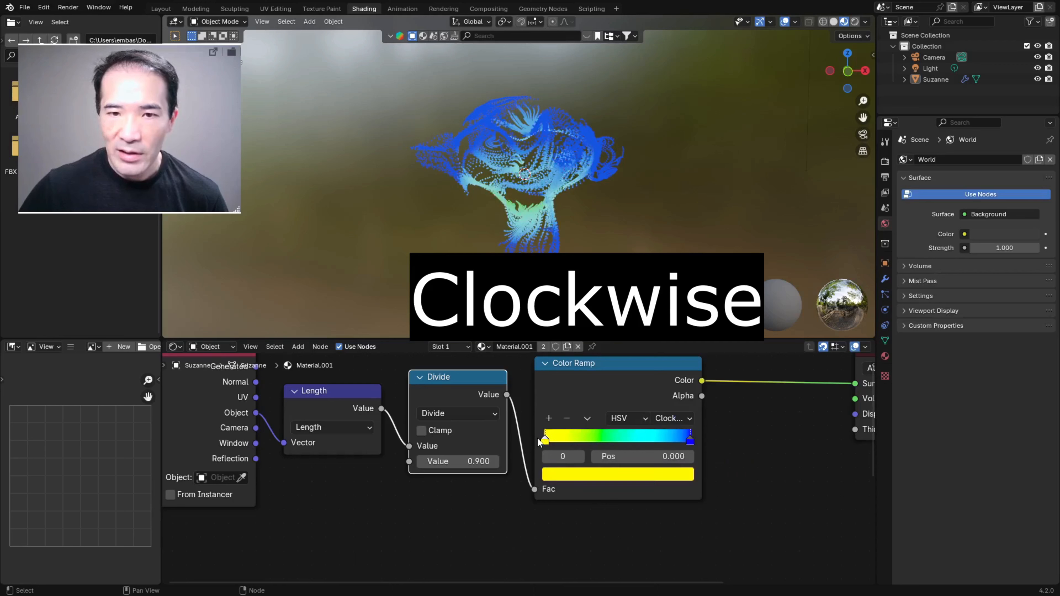
mouse_move(459, 461)
left_mouse_down()
mouse_move(476, 461)
mouse_move(447, 461)
mouse_move(469, 461)
mouse_move(459, 461)
left_mouse_up()
left_click_drag(688, 442, 549, 438)
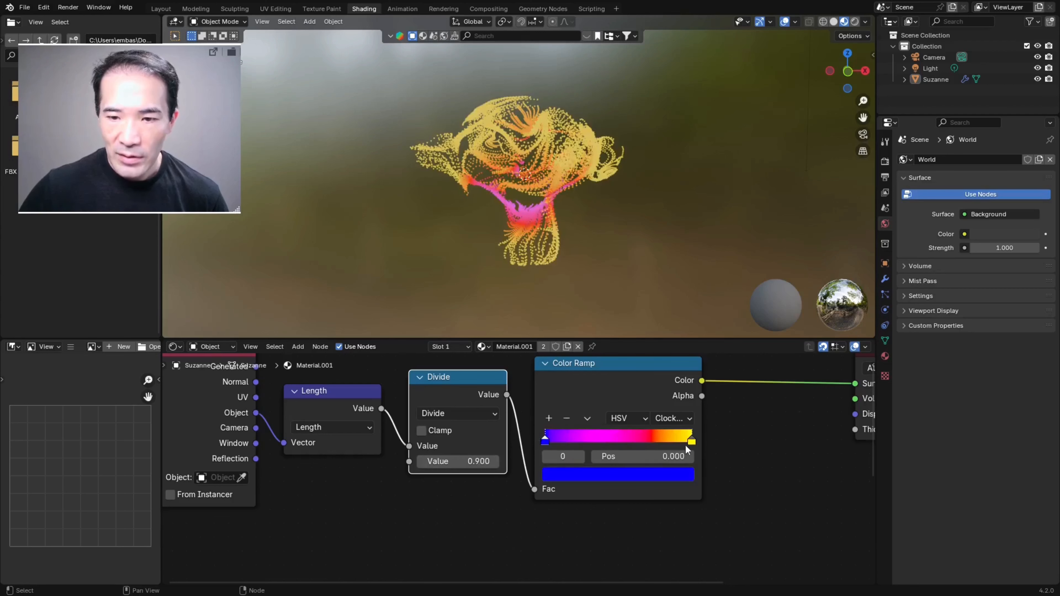
left_click(691, 441)
left_click_drag(459, 461, 471, 461)
middle_click_drag(597, 266, 558, 274)
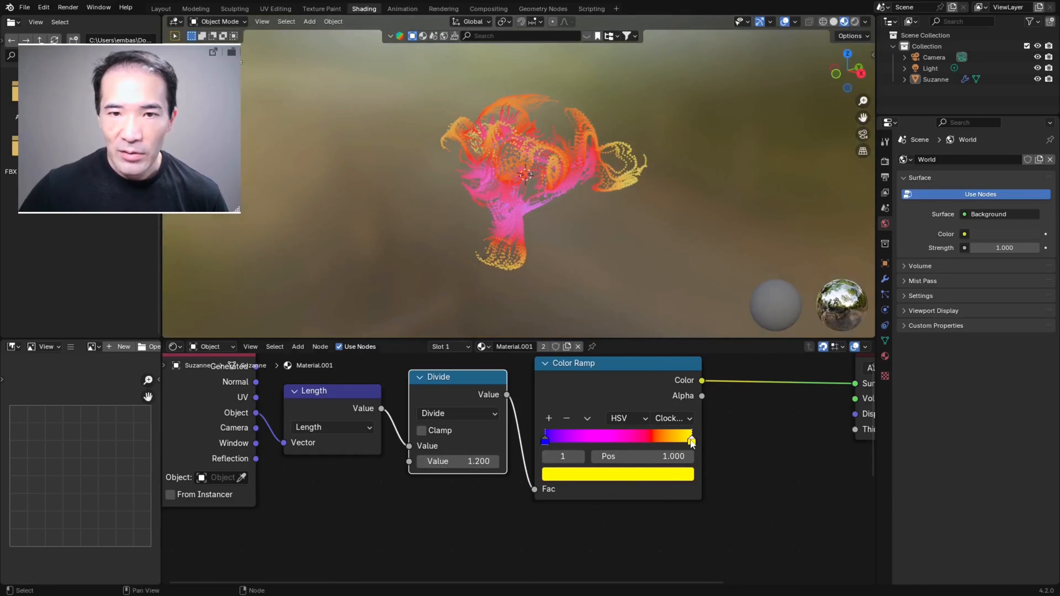
Recolour the Color Ramp's yellow end stop a bright blue and its first stop violet
left_click(651, 476)
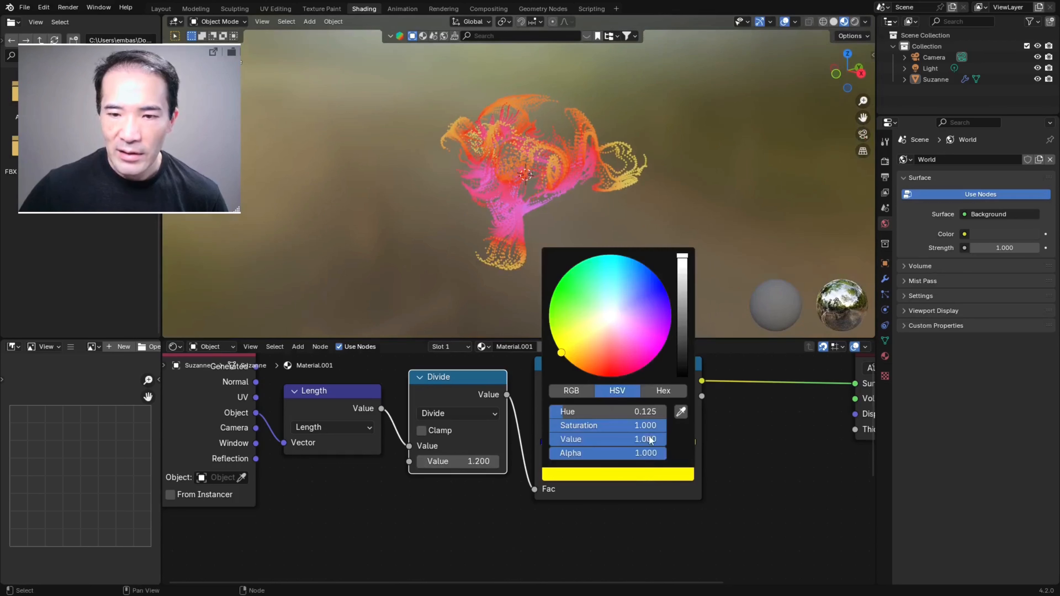
left_click(589, 340)
left_click(544, 439)
left_click(580, 476)
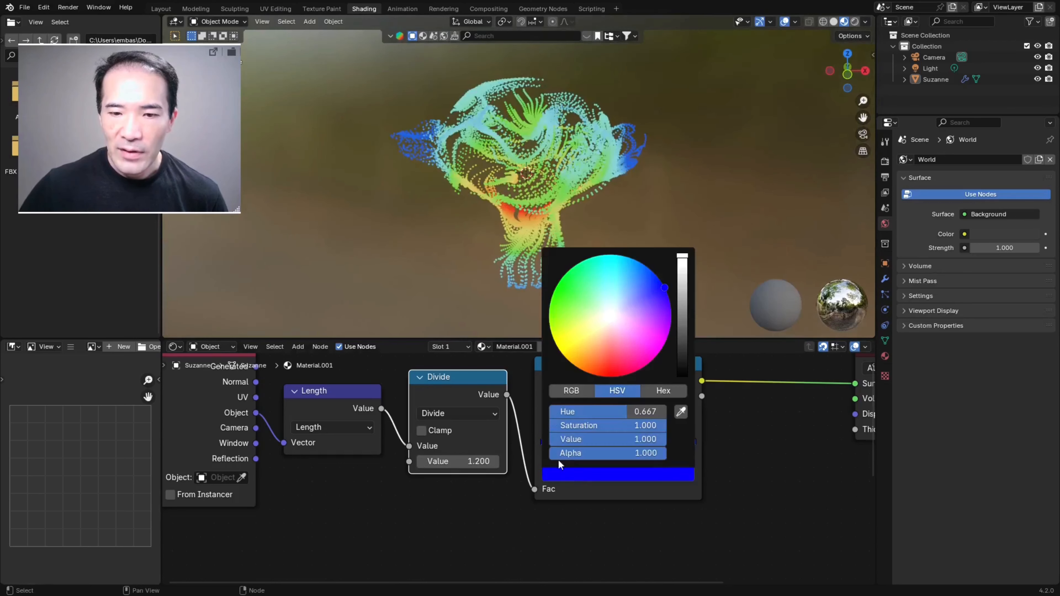
left_click(671, 318)
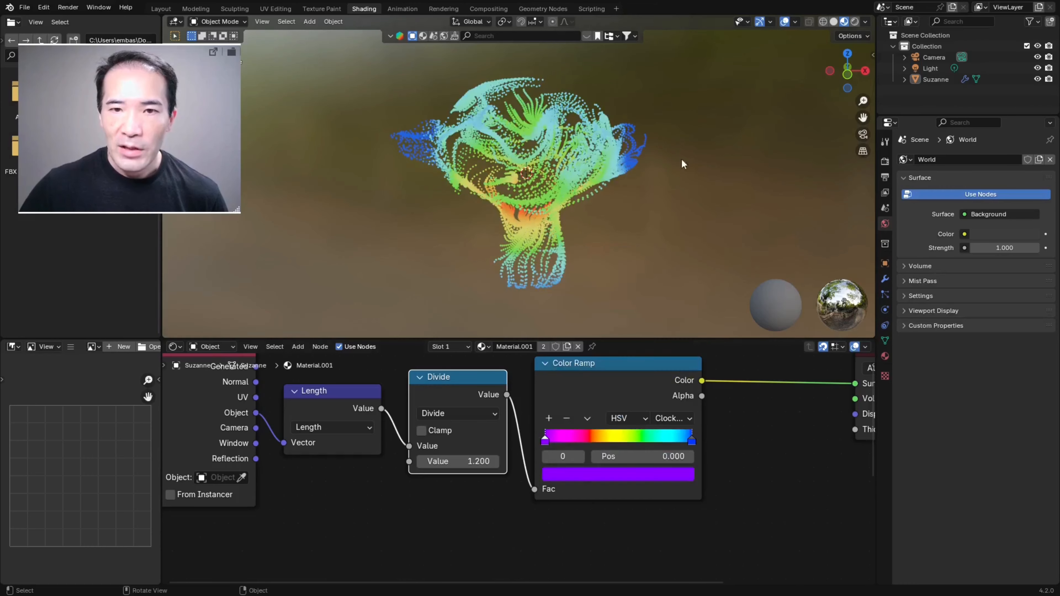
middle_click_drag(644, 220, 532, 213)
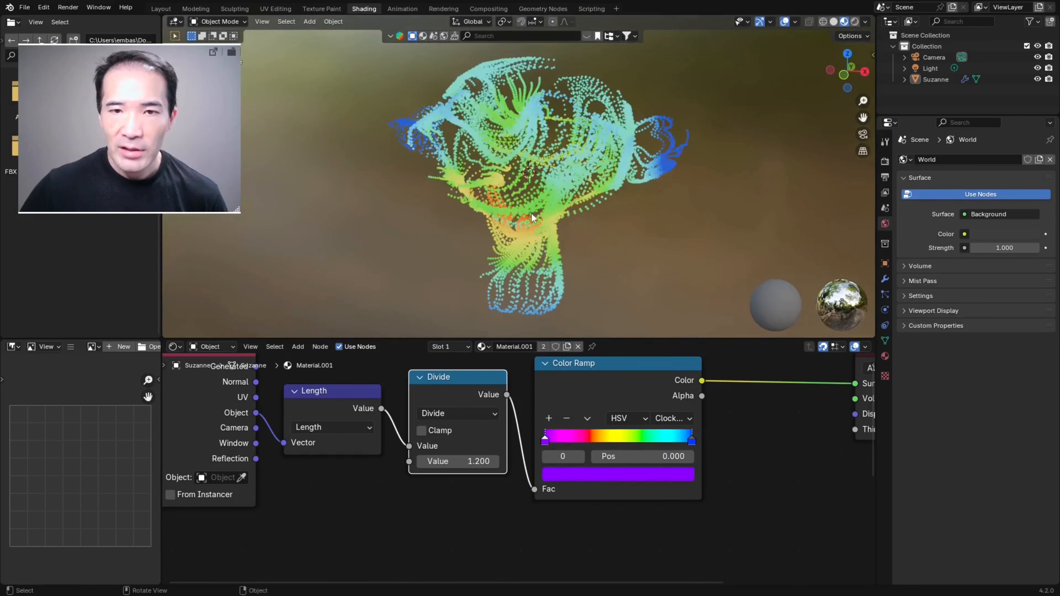
middle_click_drag(593, 232, 629, 220)
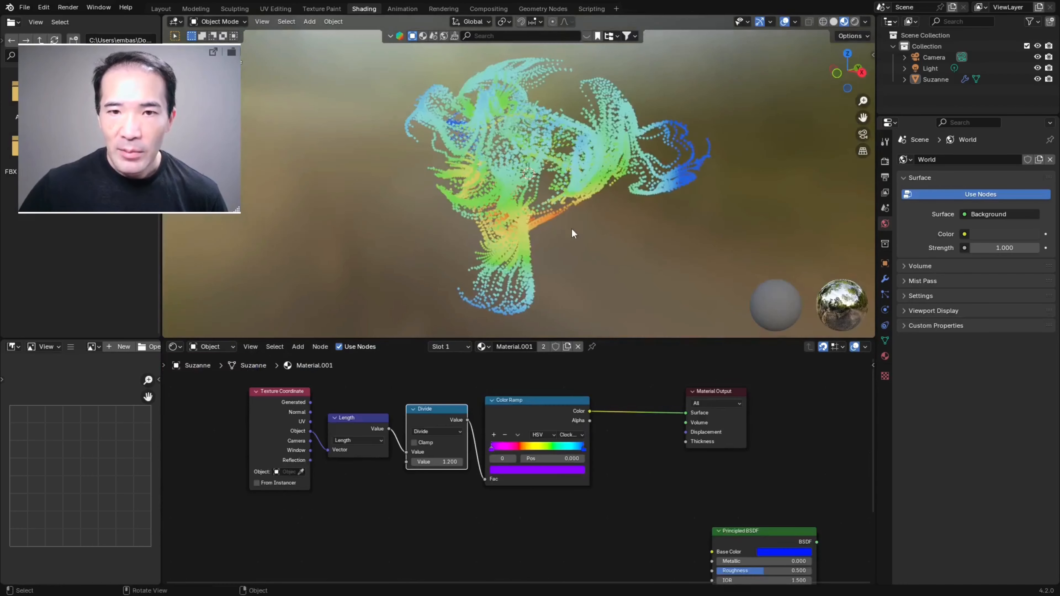
middle_click_drag(572, 233, 551, 181)
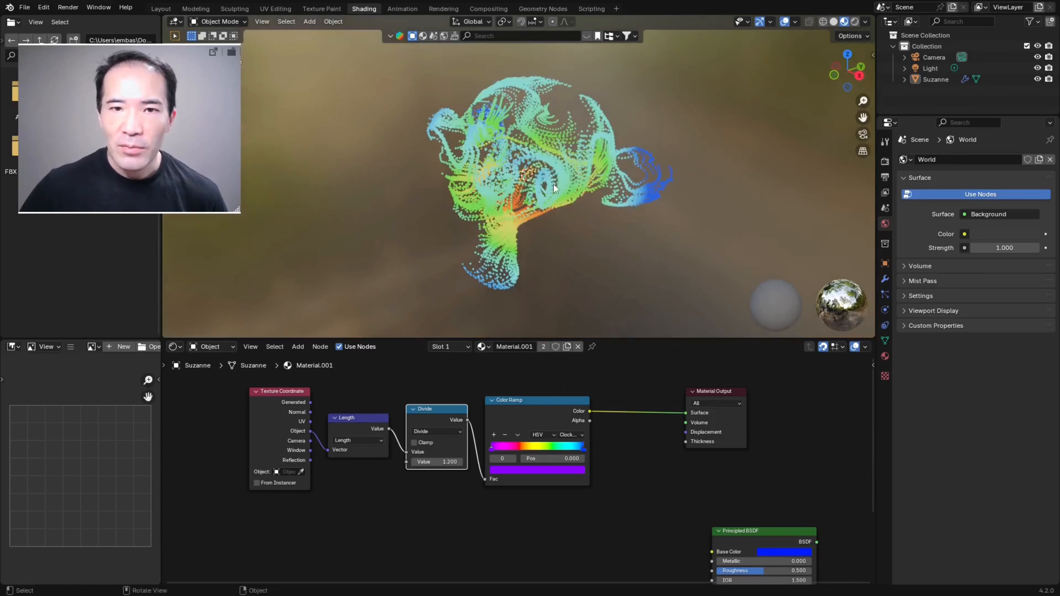
Add an Emission node and insert it between the Color Ramp and the Material Output
scroll(640, 404, "down", 2)
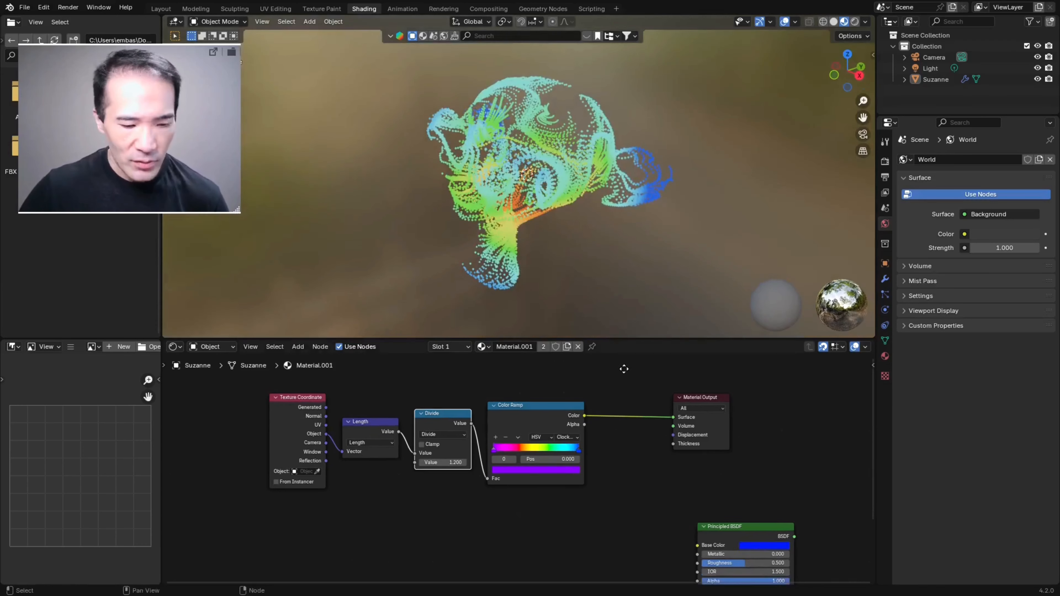
key("shift+a")
left_click(609, 371)
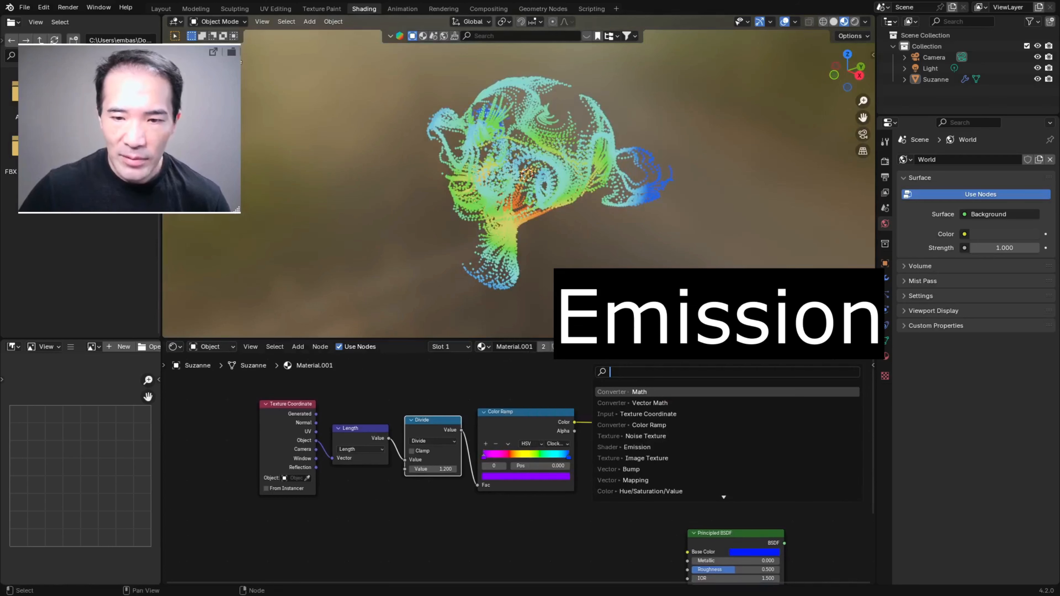
type("emission")
key("Return")
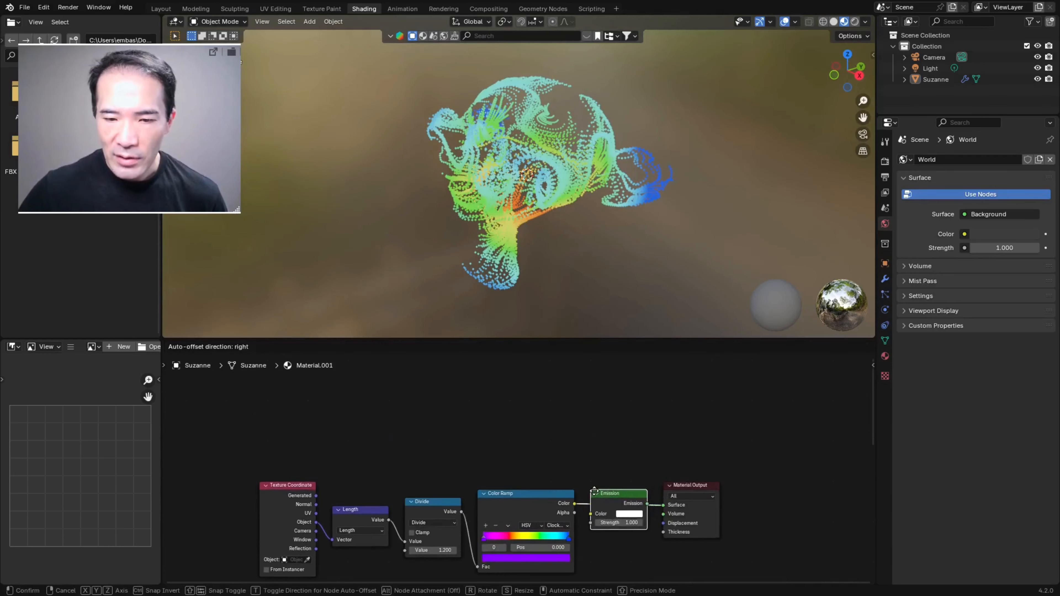
left_click(594, 493)
middle_click_drag(642, 473, 641, 400)
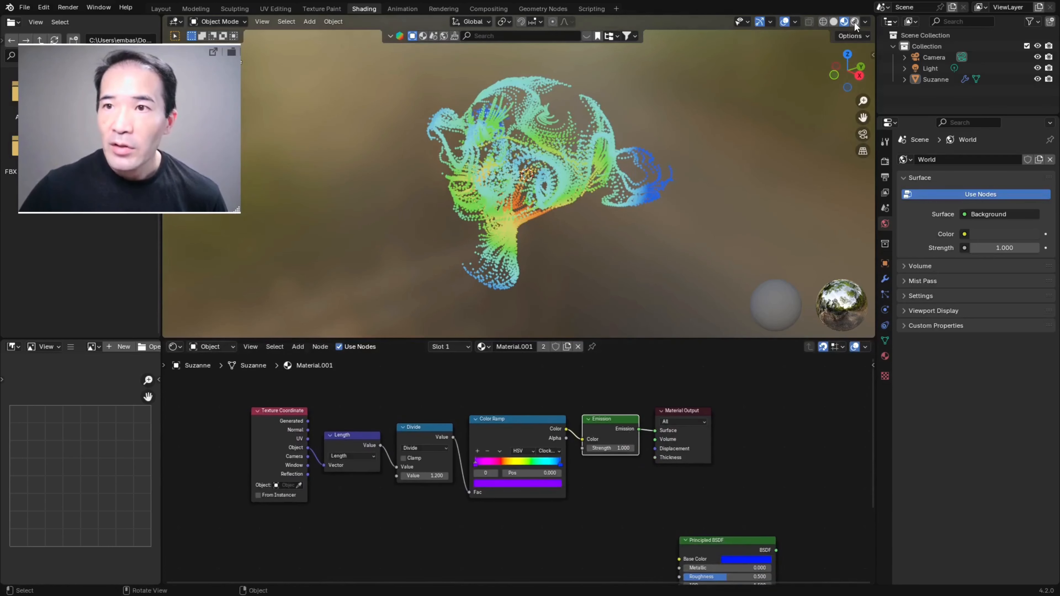
Switch the viewport to rendered shading and set the Emission node's strength to 1.800
left_click(855, 21)
left_click_drag(611, 448, 638, 448)
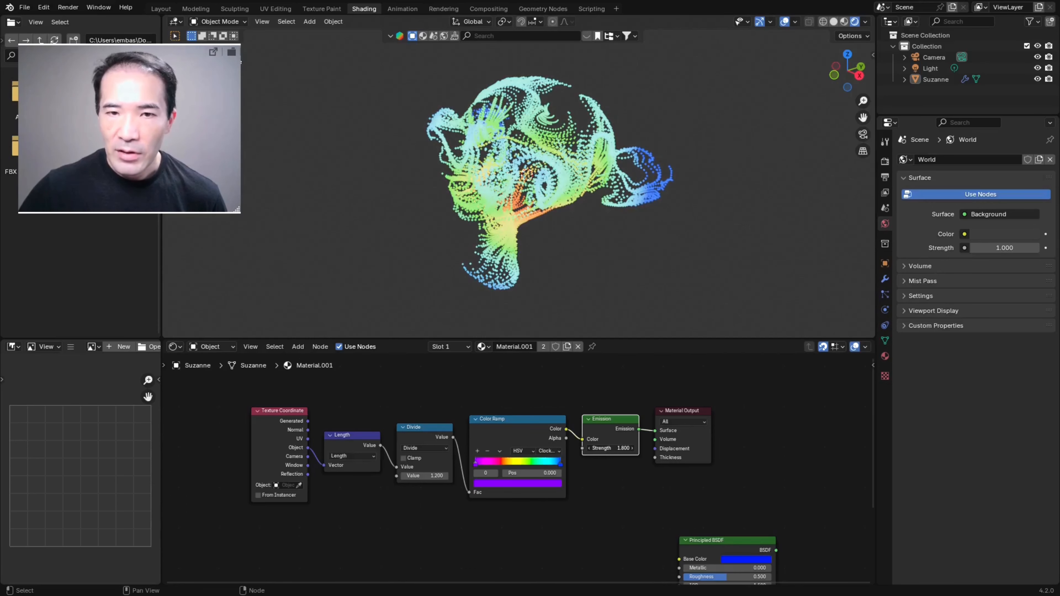
mouse_move(630, 277)
middle_mouse_down()
mouse_move(653, 244)
mouse_move(692, 232)
mouse_move(648, 286)
mouse_move(677, 268)
mouse_move(642, 268)
middle_mouse_up()
scroll(537, 177, "up", 2)
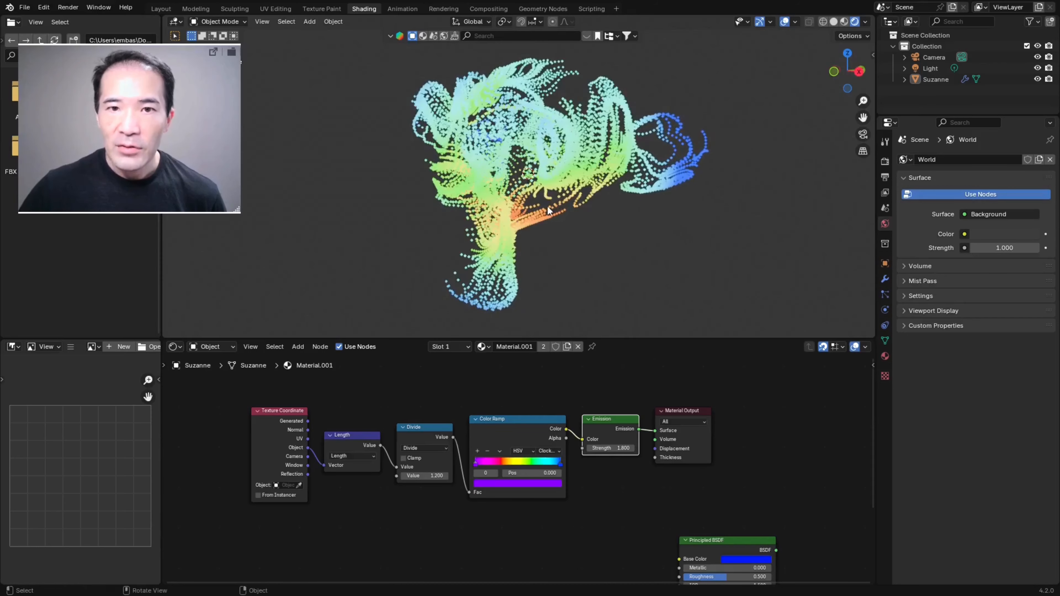
middle_click_drag(587, 202, 579, 97)
scroll(569, 135, "down", 2)
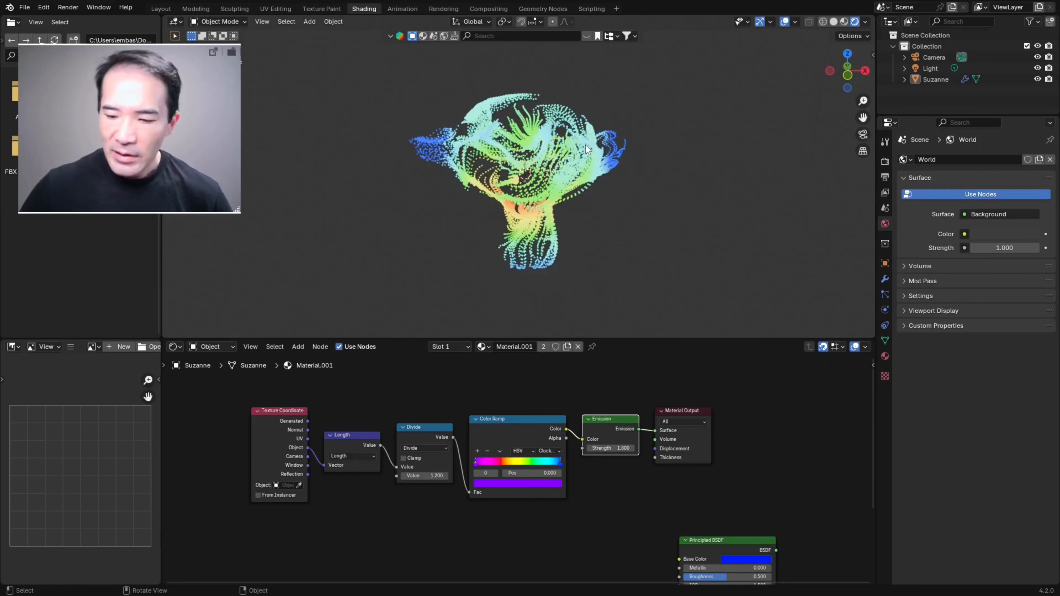
Look through the camera, reframe it with Camera to View so the monkey head fills the frame from the front, and release the lock
key("KP_0")
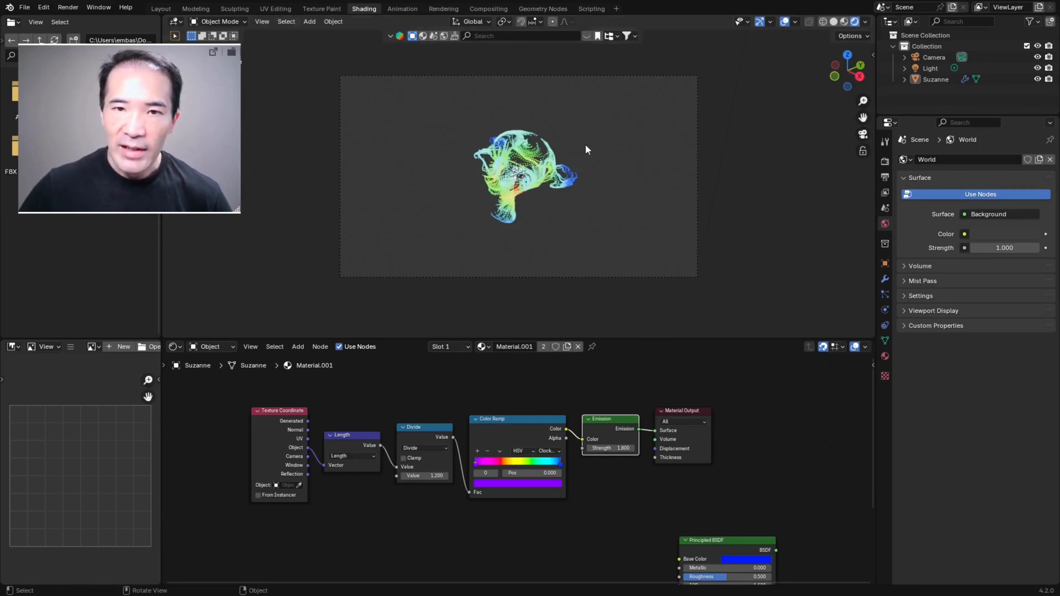
left_click(874, 54)
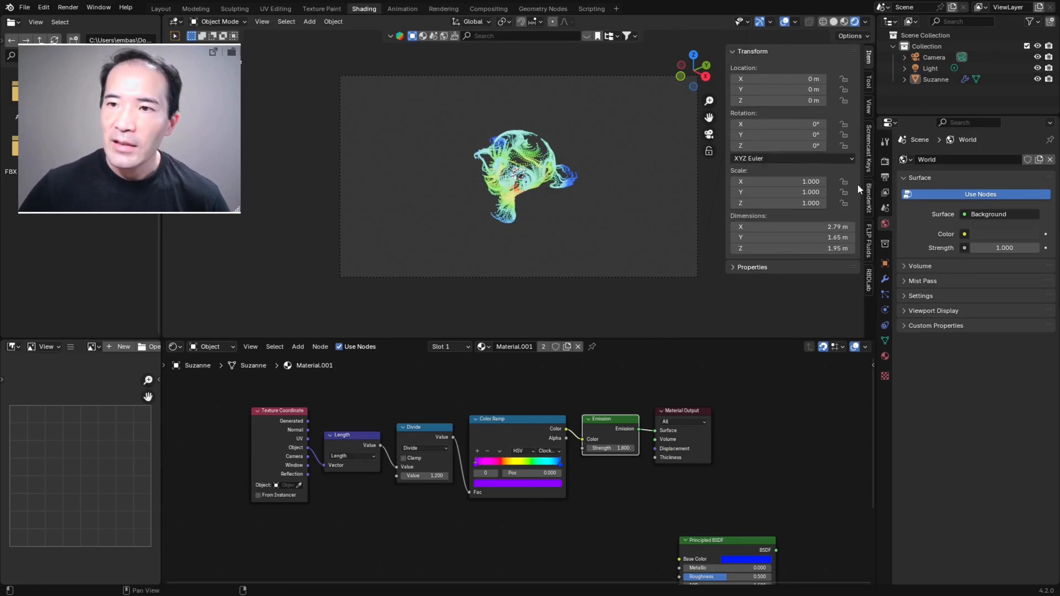
left_click(869, 109)
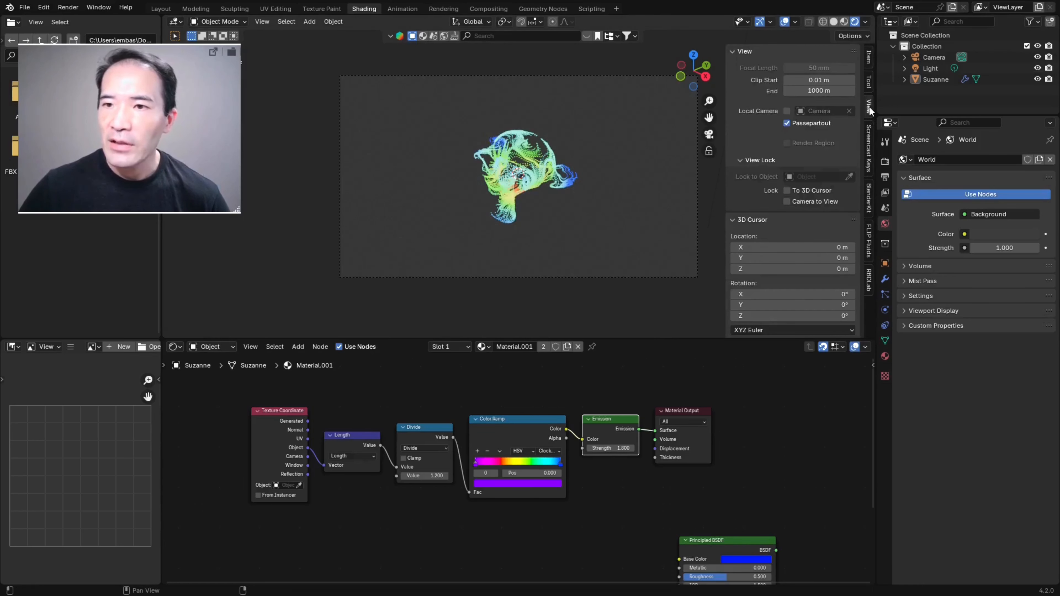
left_click(787, 202)
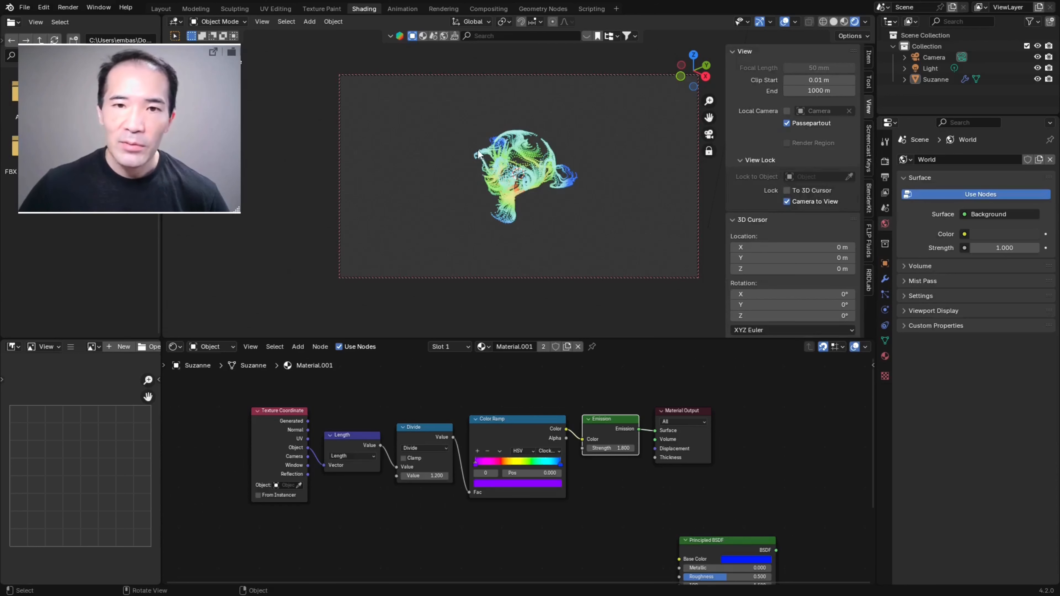
middle_click_drag(492, 180, 547, 144)
scroll(546, 172, "up", 3)
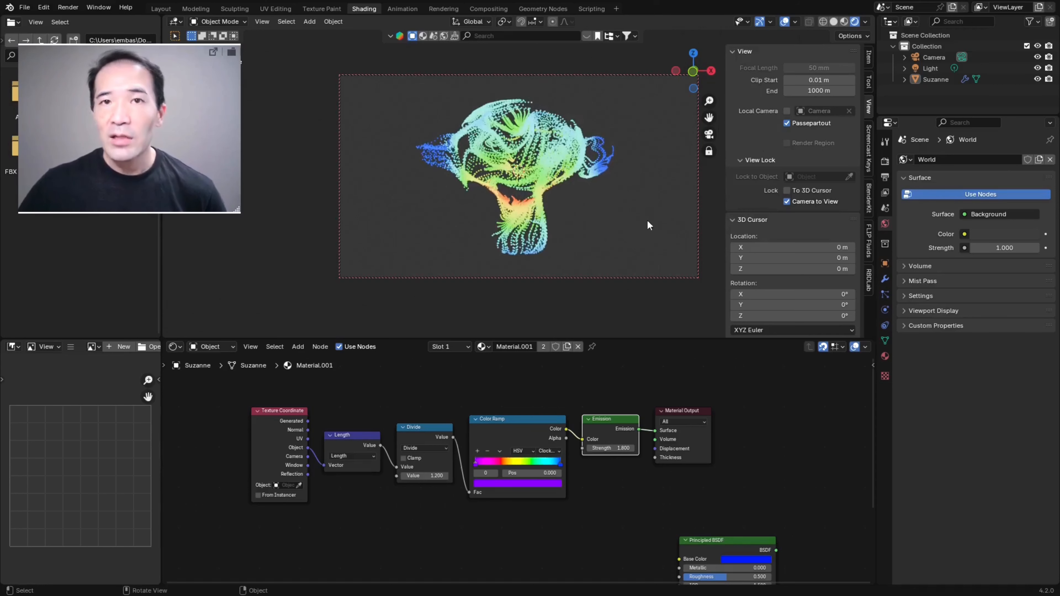
left_click(787, 202)
Render a still image of the current frame with EEVEE and close the render result
left_click(886, 162)
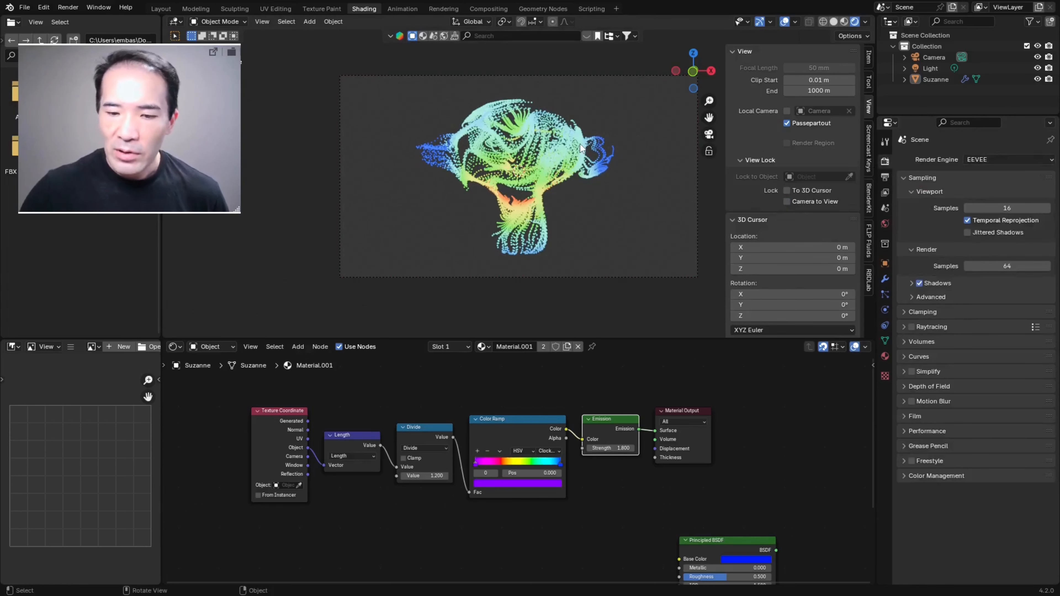
key("F12")
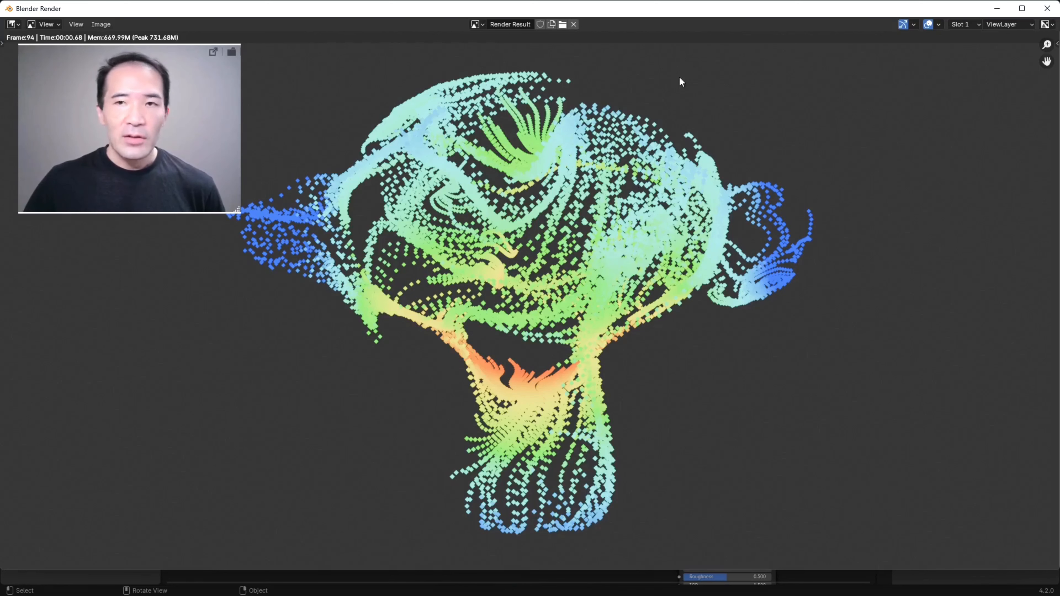
left_click(1048, 8)
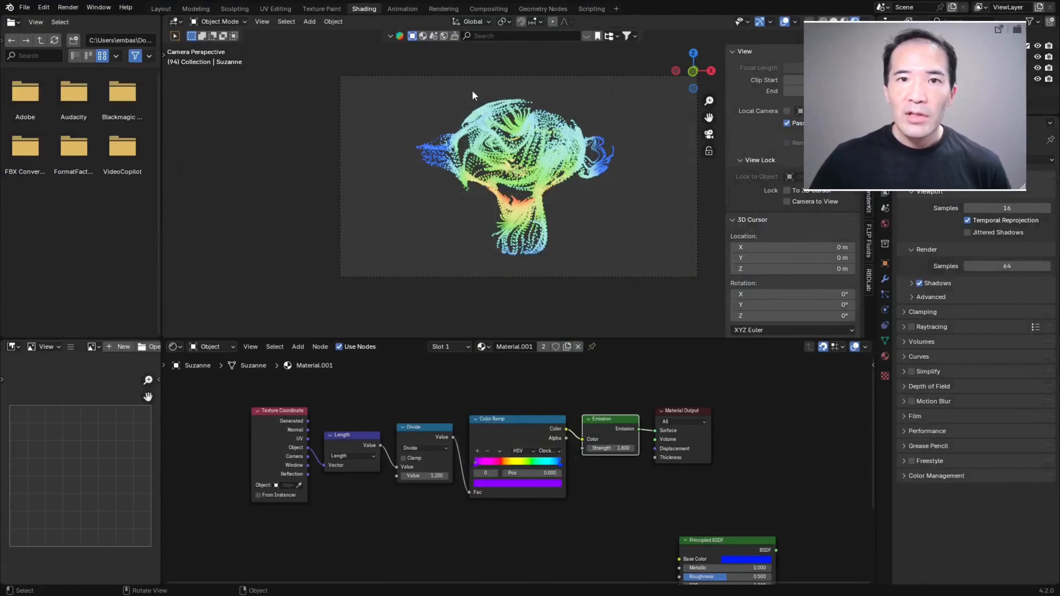
Switch to the Compositing workspace and enable compositing nodes for the scene
left_click(487, 9)
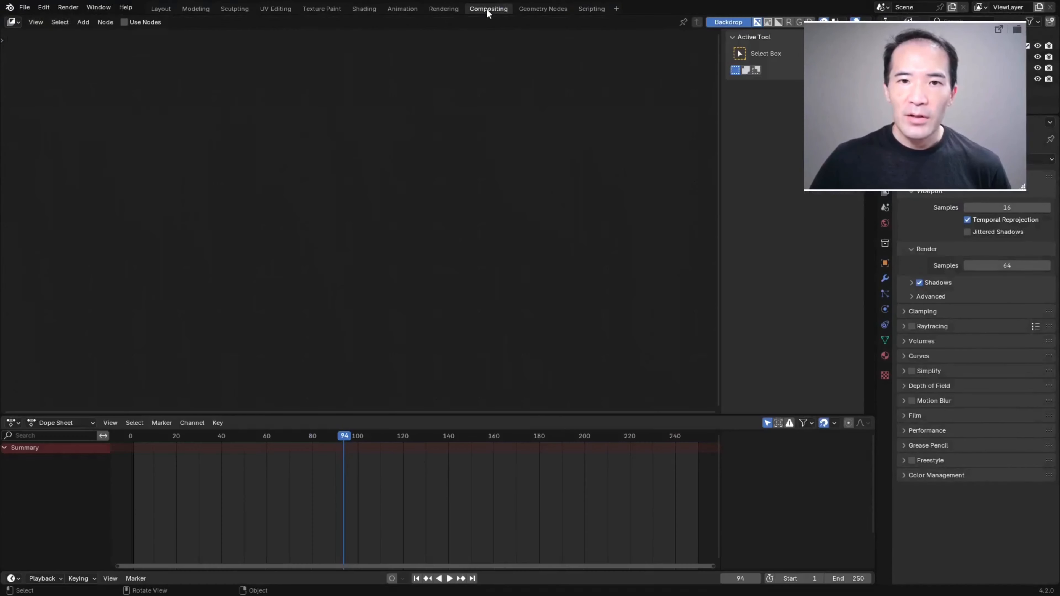
left_click(124, 22)
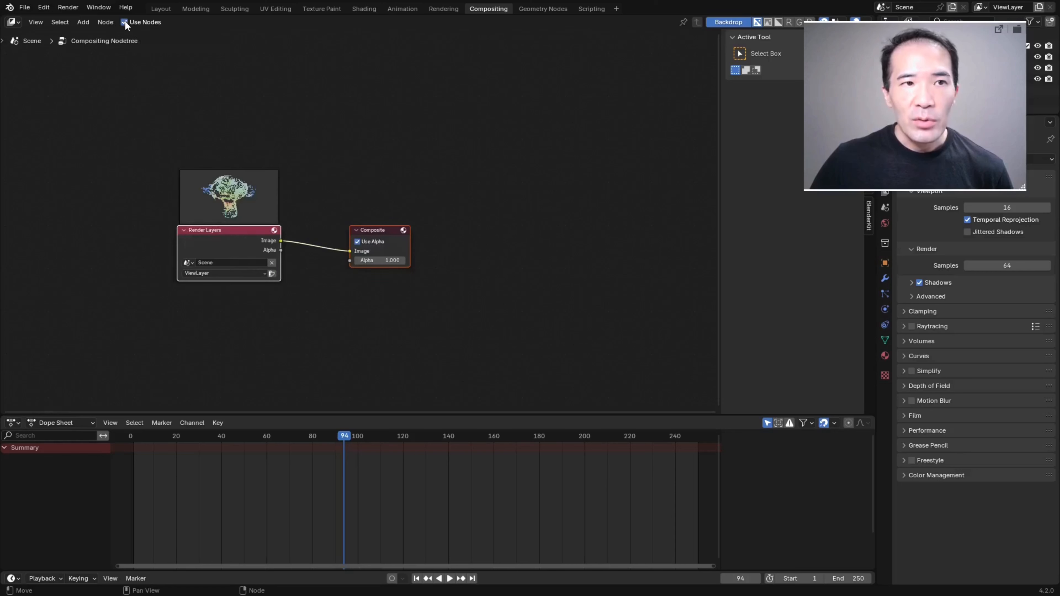
scroll(397, 194, "up", 2)
middle_click_drag(397, 194, 485, 180)
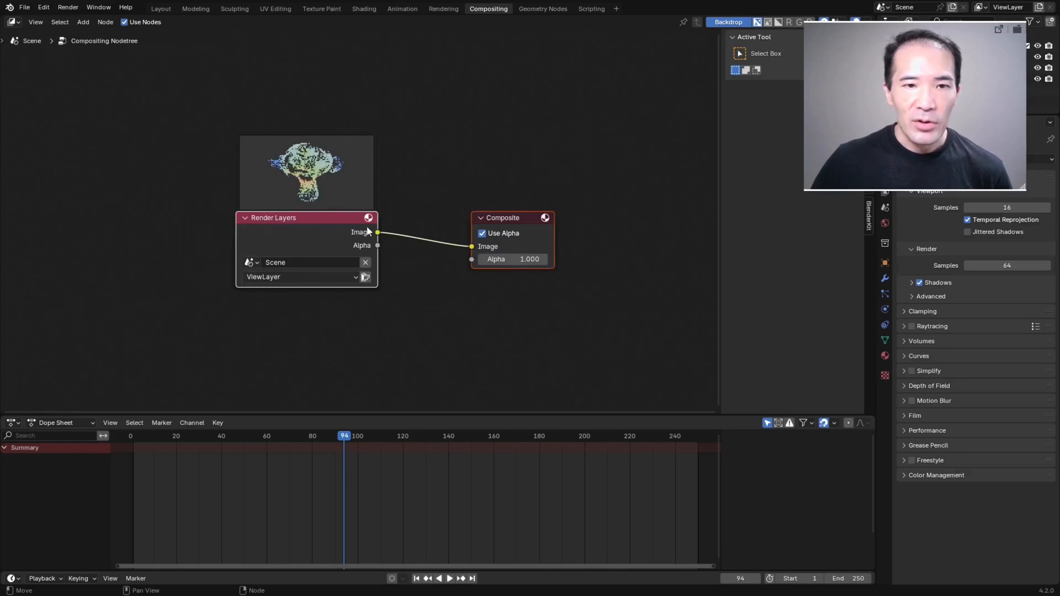
Preview the Render Layers output through a new Viewer node and place that node below the Composite node
left_click(276, 225)
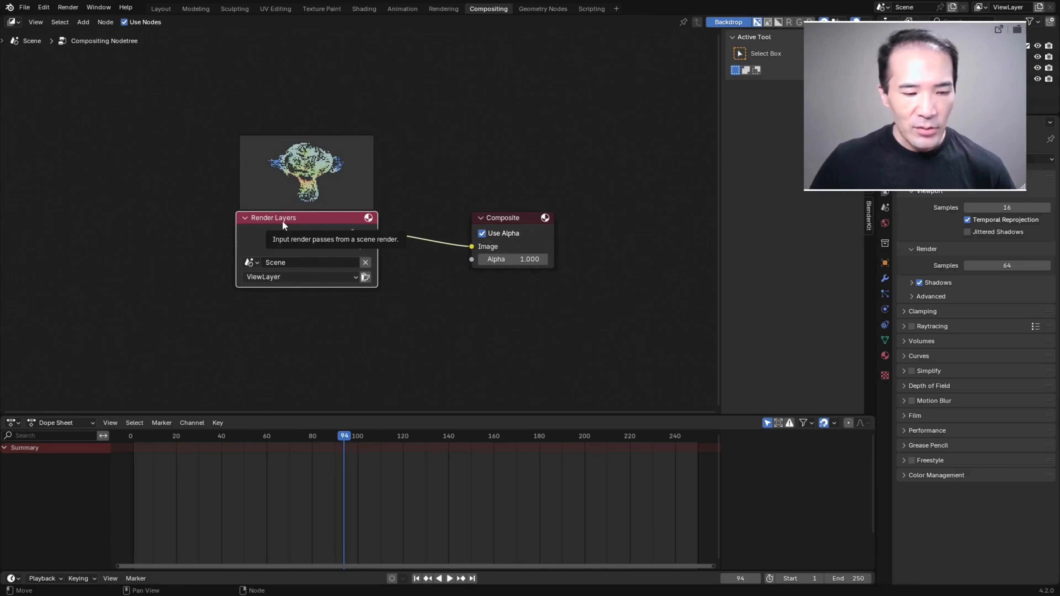
left_click(282, 220, "ctrl+shift")
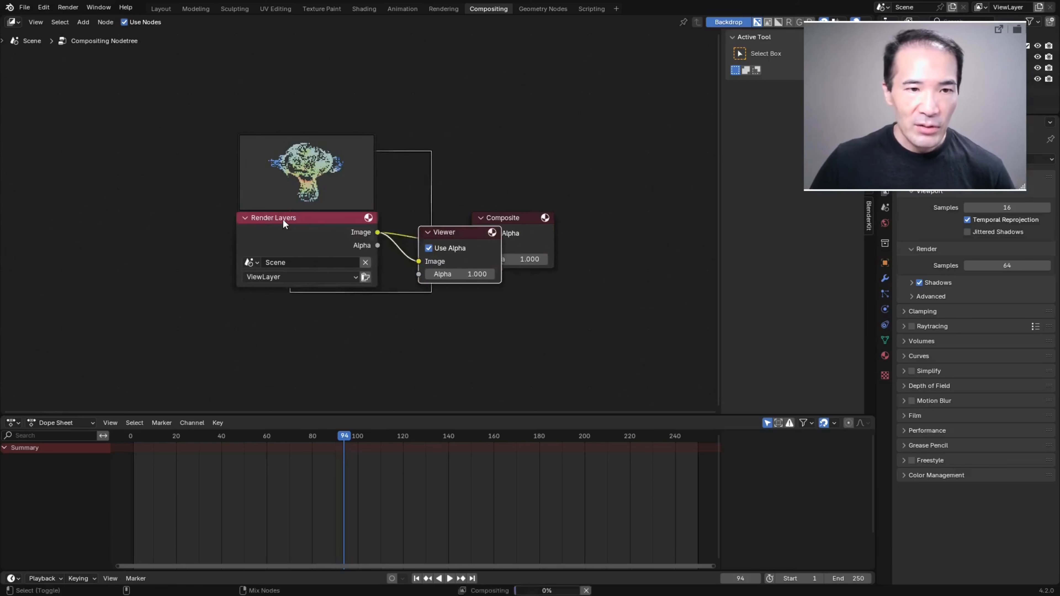
scroll(414, 171, "down", 1)
scroll(415, 159, "down", 1)
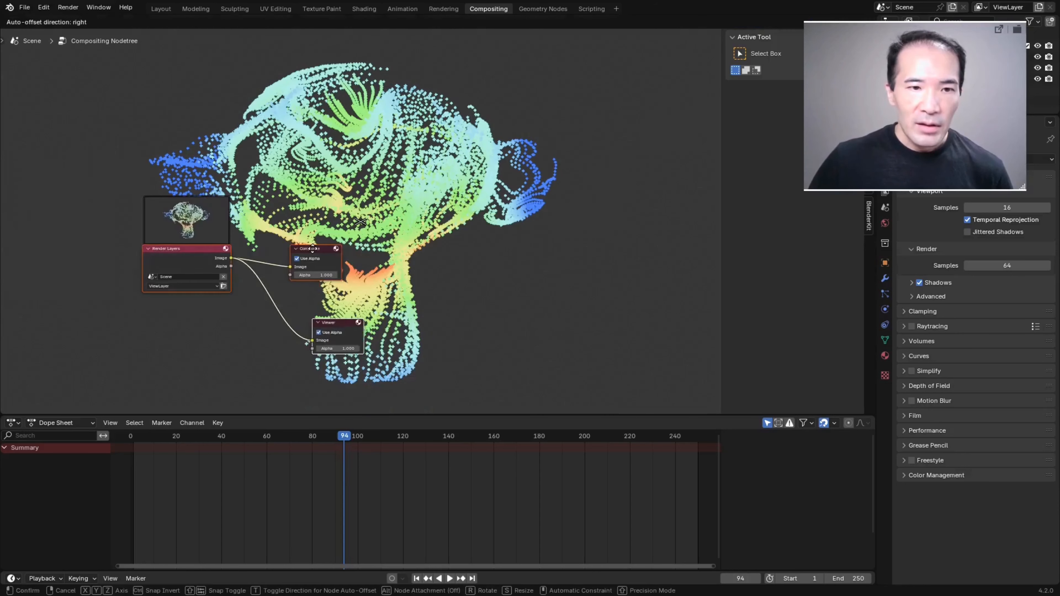
left_click_drag(334, 318, 334, 322)
middle_click_drag(475, 186, 453, 188)
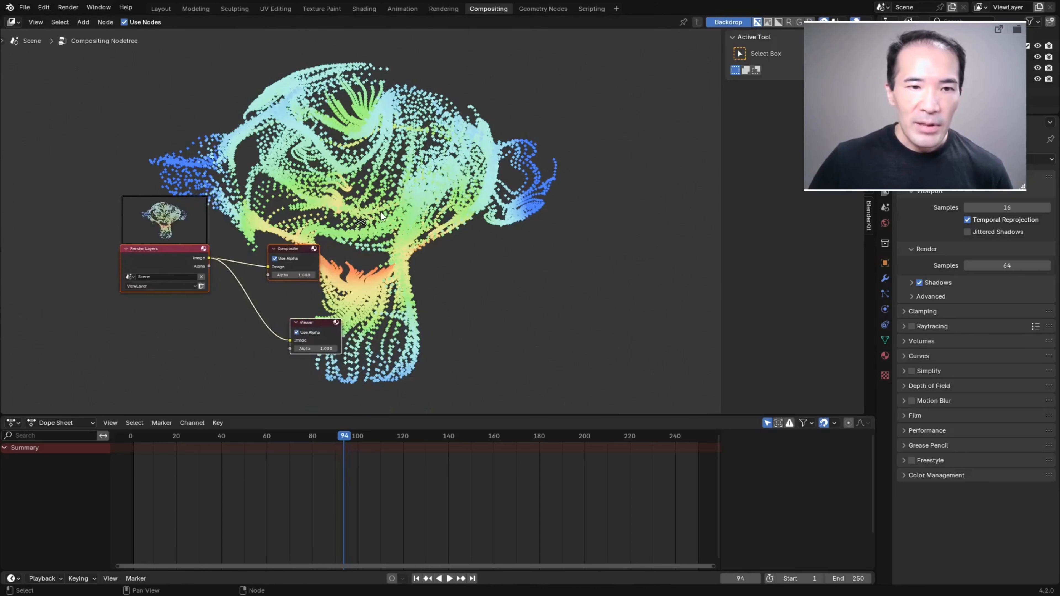
left_click(453, 188)
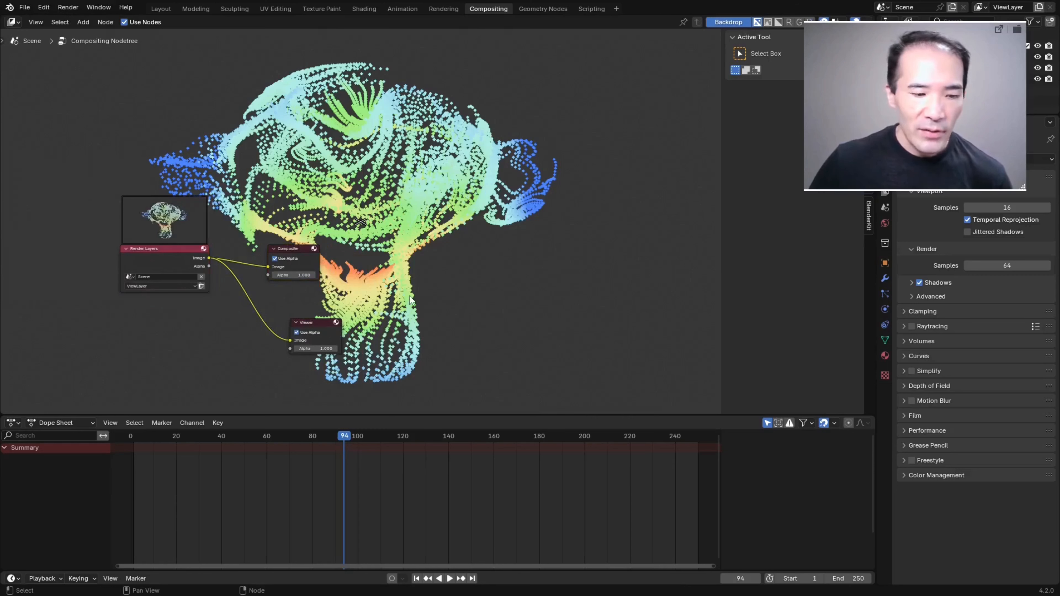
Add a Glare node and insert it on the link between the Render Layers and Viewer nodes
key("shift+a")
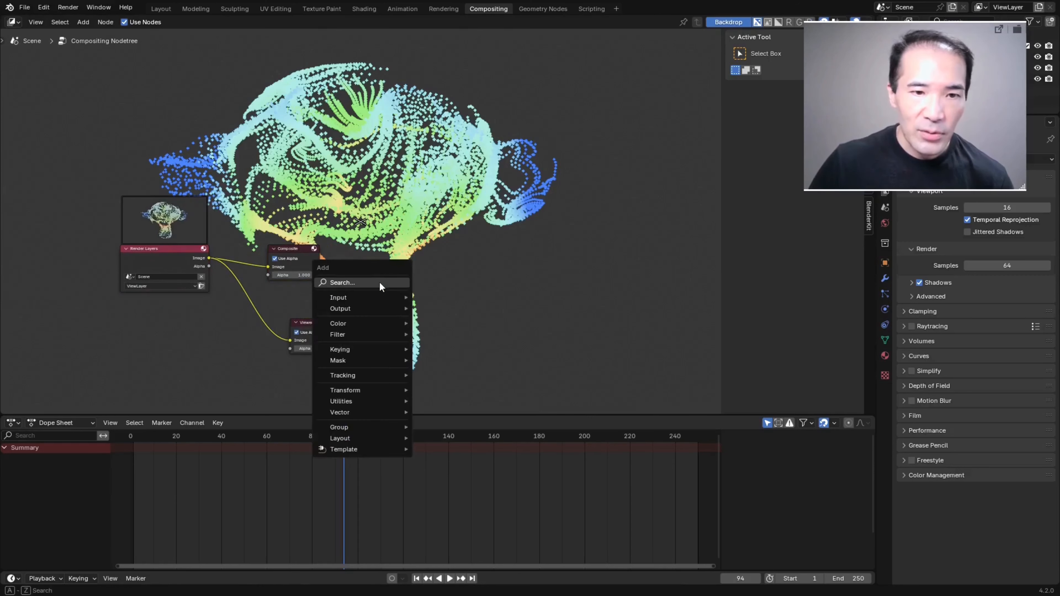
left_click(382, 285)
left_click(421, 301)
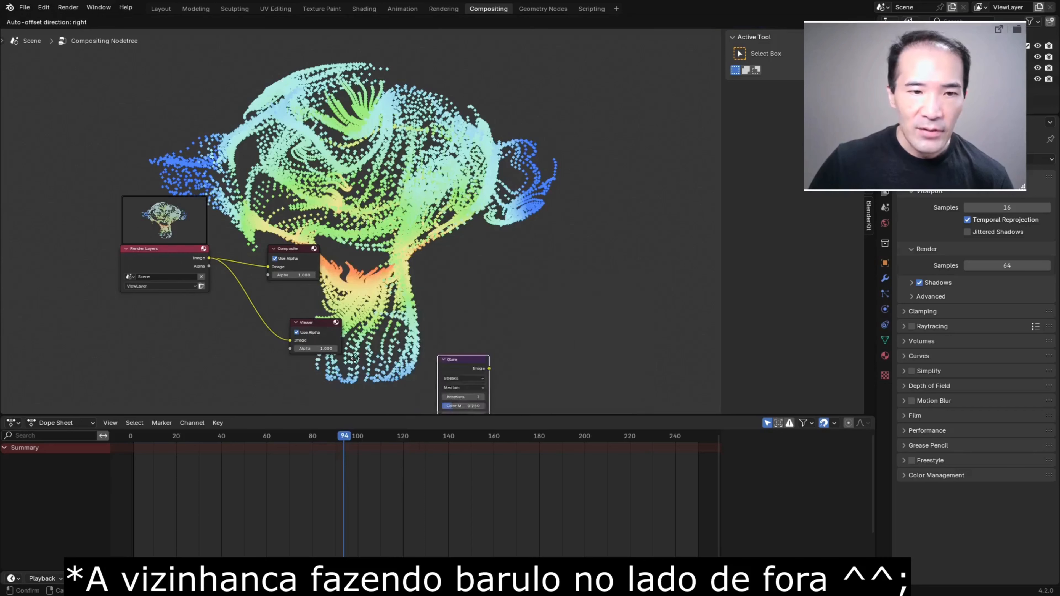
left_click(309, 330)
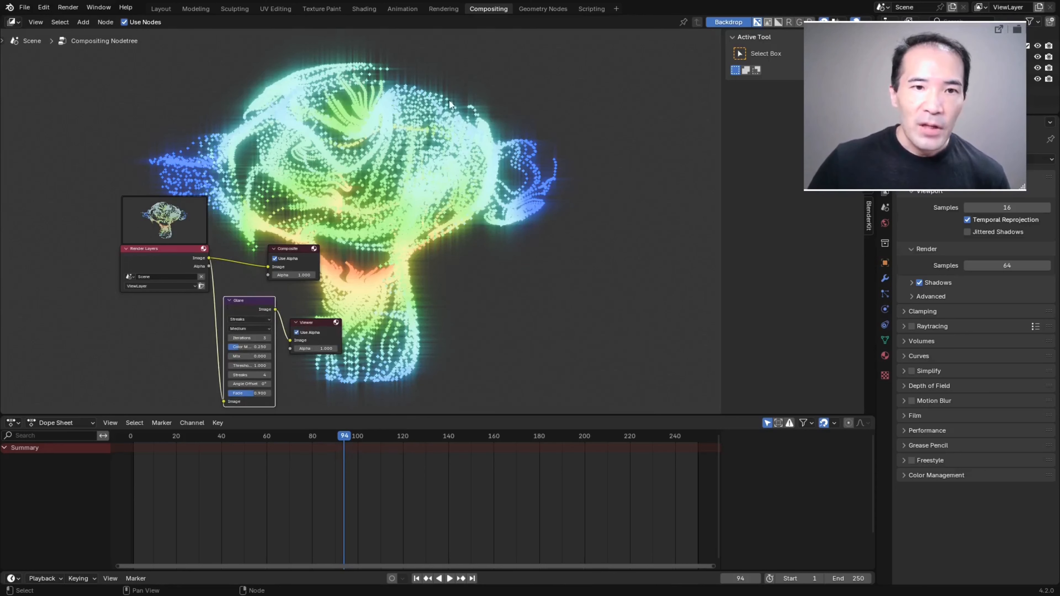
Change the Glare node's type to Bloom and set its threshold to 1.700
middle_click_drag(336, 303, 346, 301)
scroll(233, 307, "up", 6)
middle_click_drag(272, 313, 297, 209)
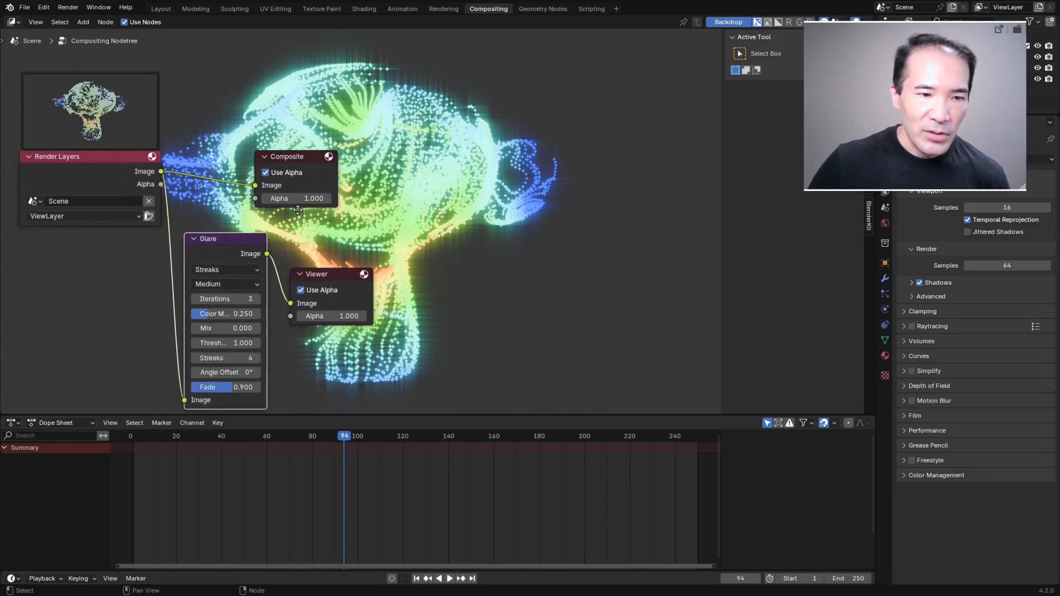
scroll(251, 250, "up", 1)
left_click(199, 277)
left_click(201, 305)
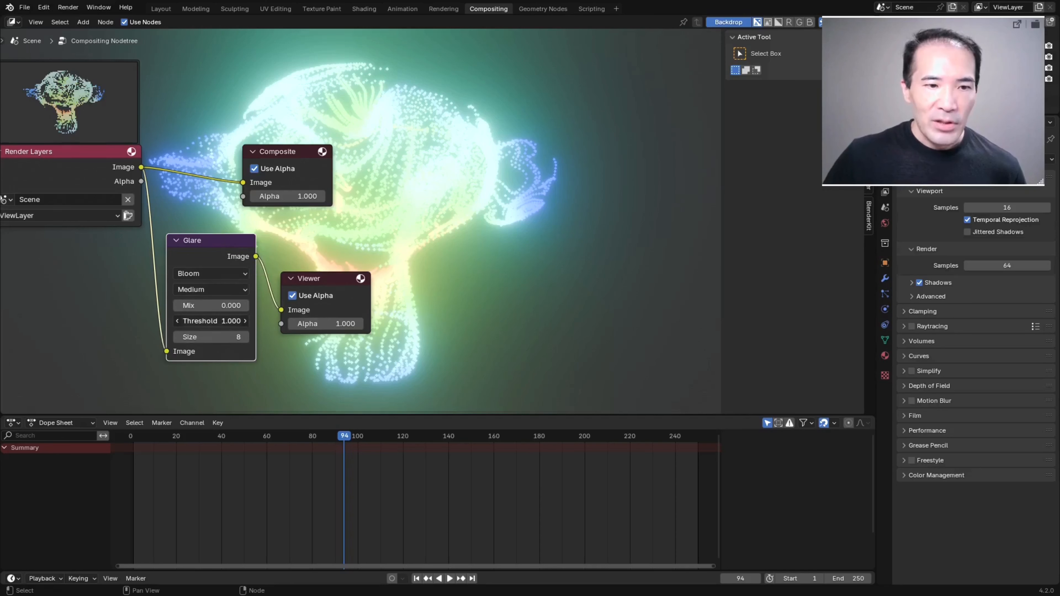
mouse_move(212, 321)
left_mouse_down()
mouse_move(226, 321)
mouse_move(194, 320)
mouse_move(211, 321)
left_mouse_up()
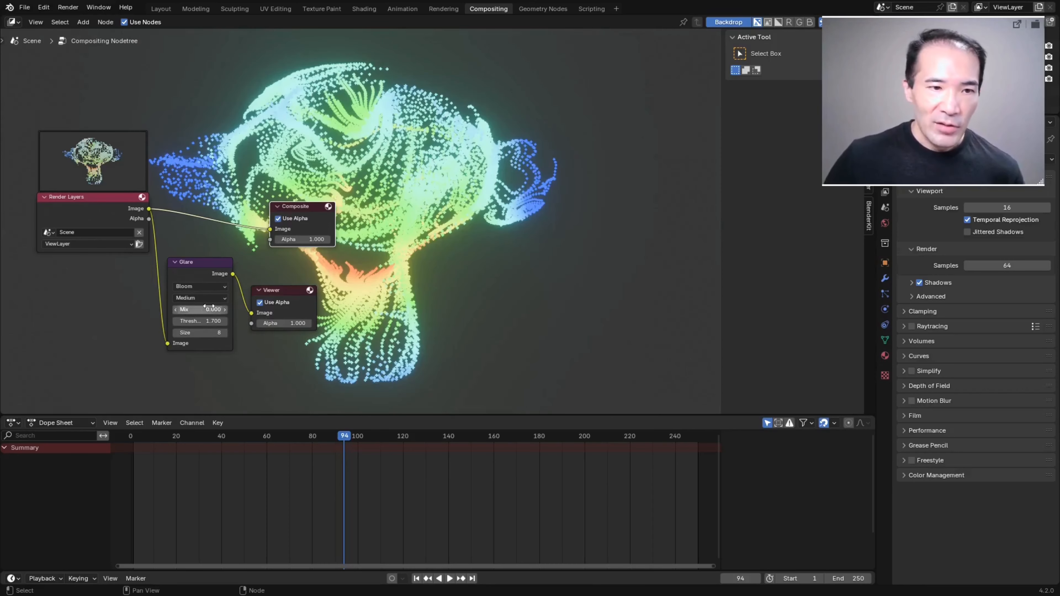
Link the Glare node's Image output to the Composite node's Image input
left_click_drag(233, 273, 233, 267)
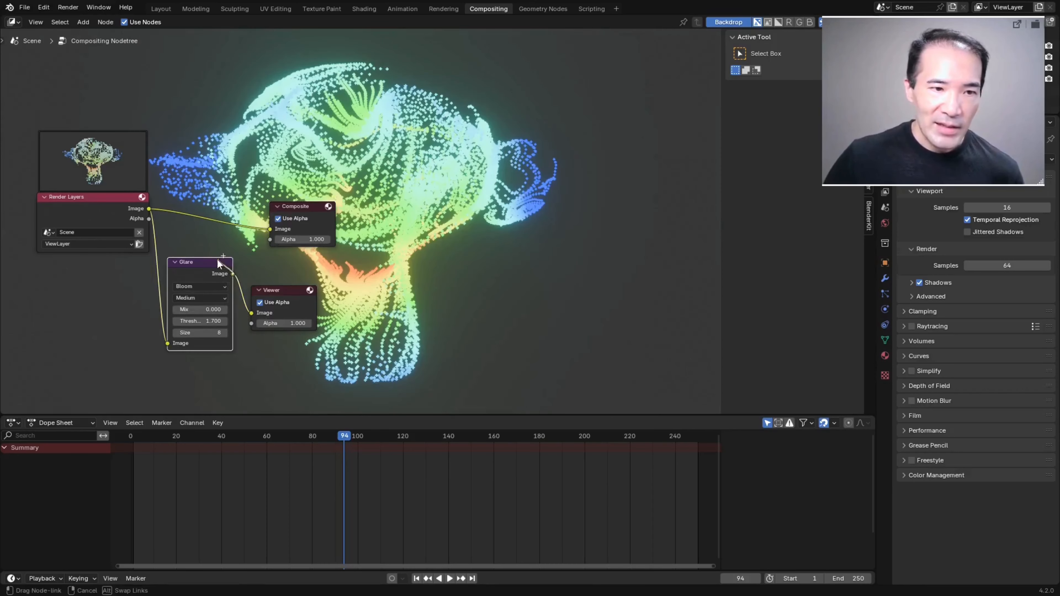